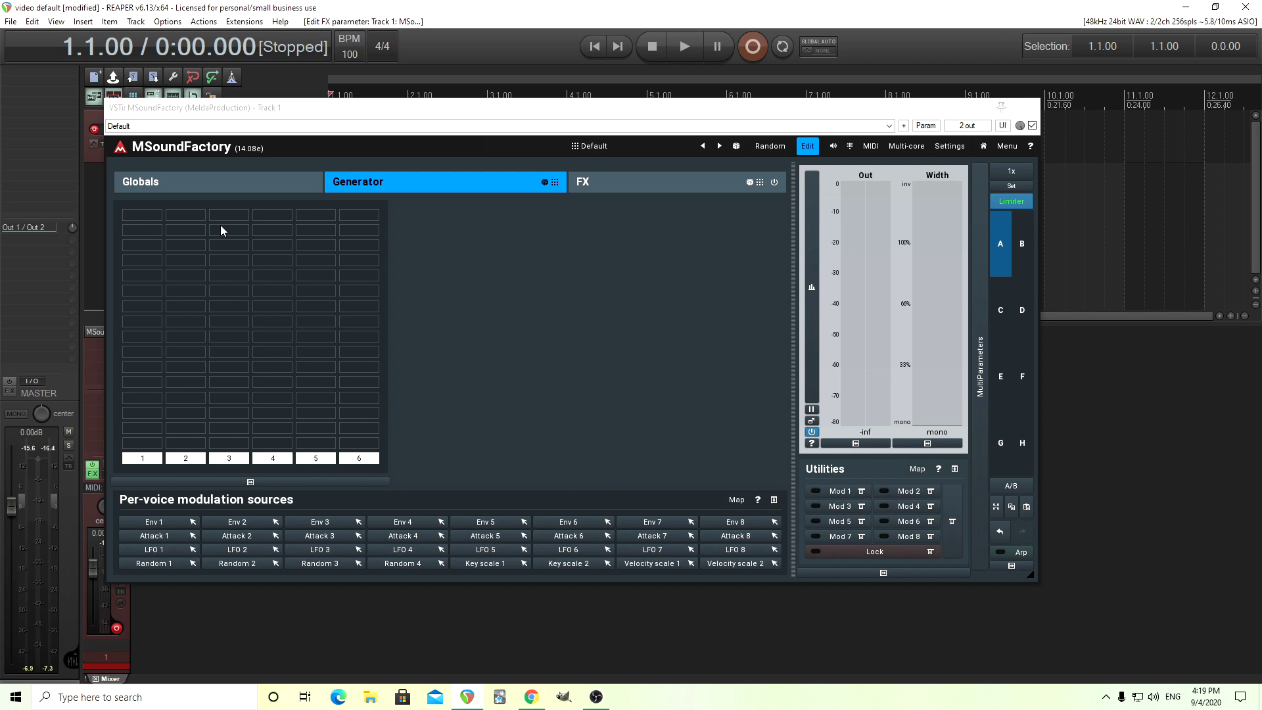
- Load an Oscillator into each of generator slots 1 and 2
left_click(147, 215)
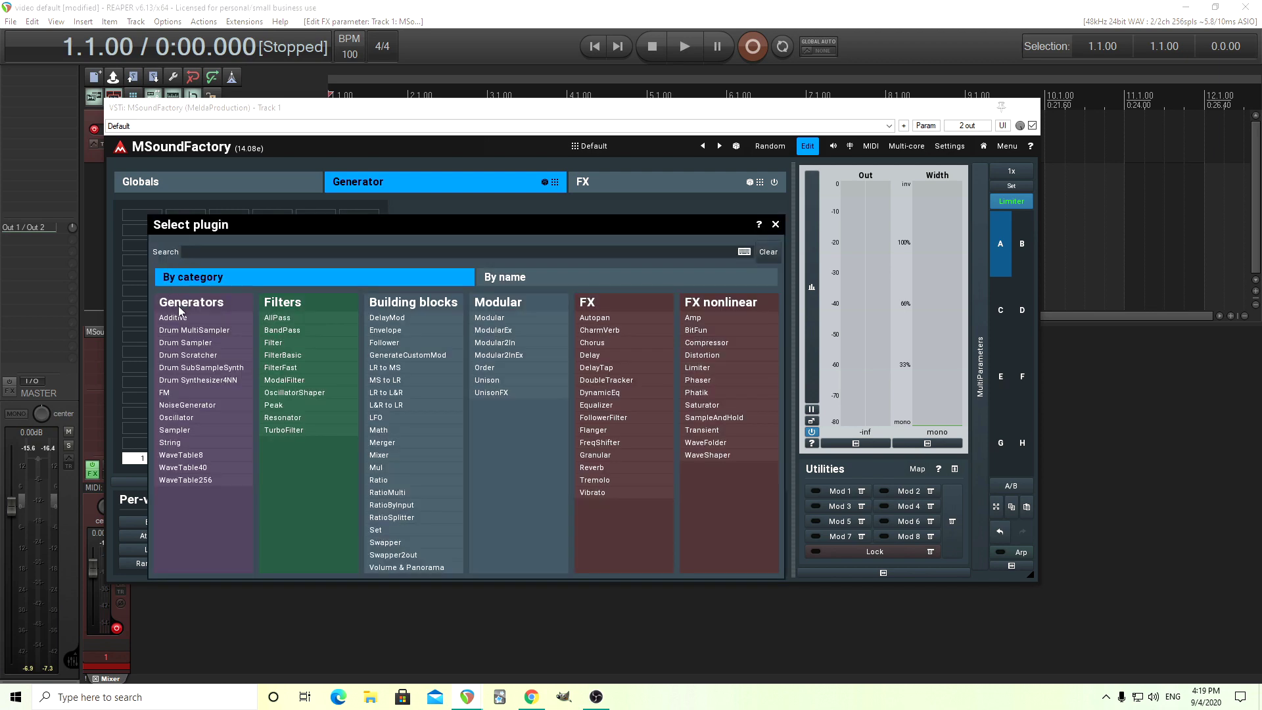
left_click(176, 417)
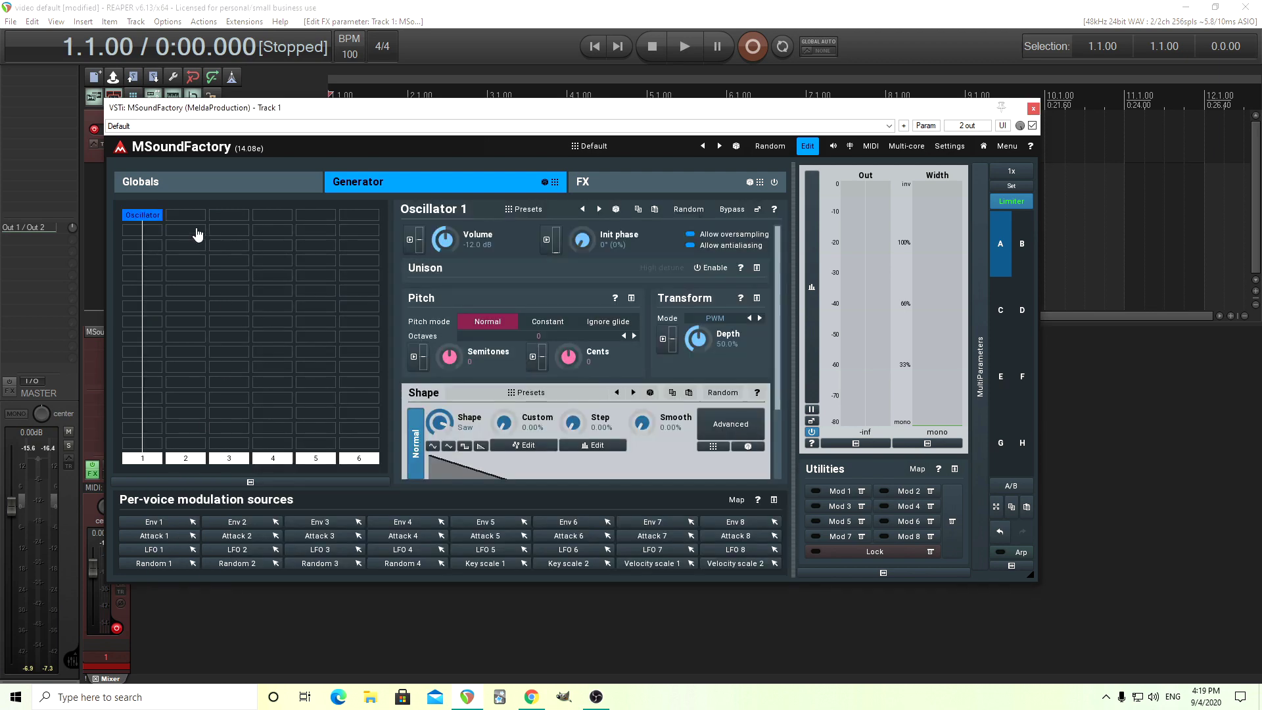
left_click(183, 216)
left_click(233, 415)
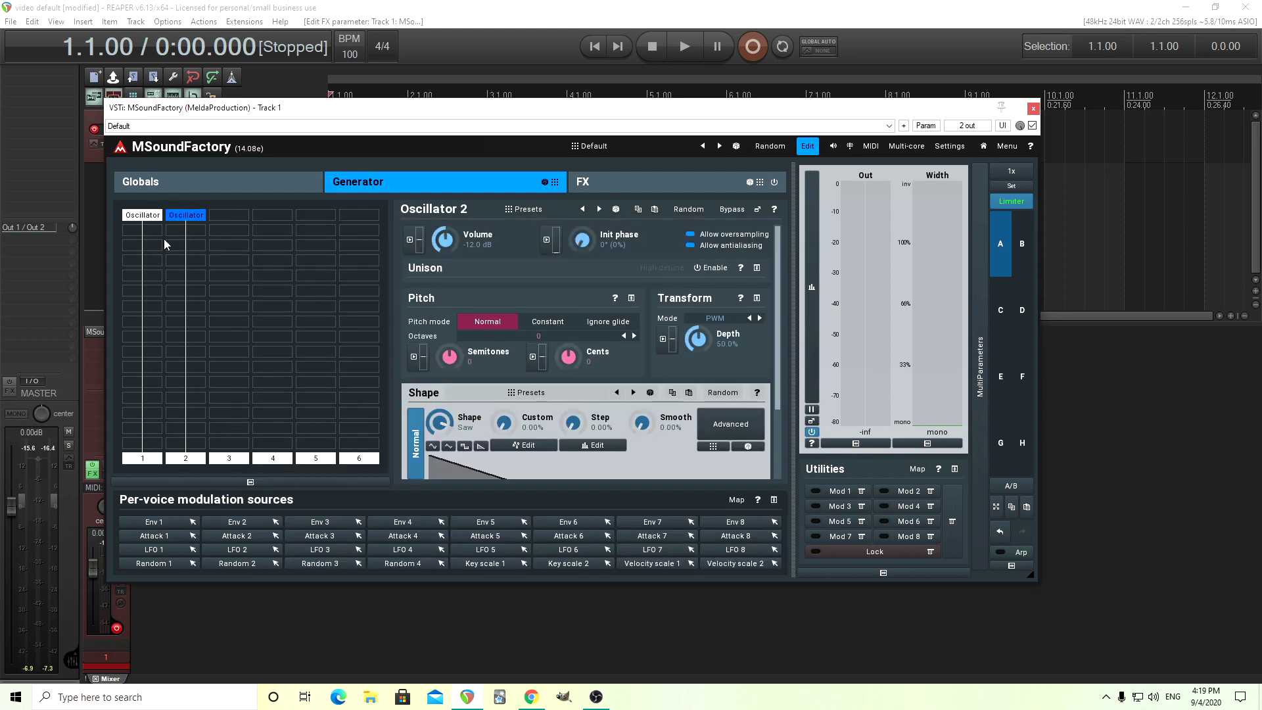
- Set both Oscillators to a Sine shape and open the module picker in the cell below
left_click(433, 446)
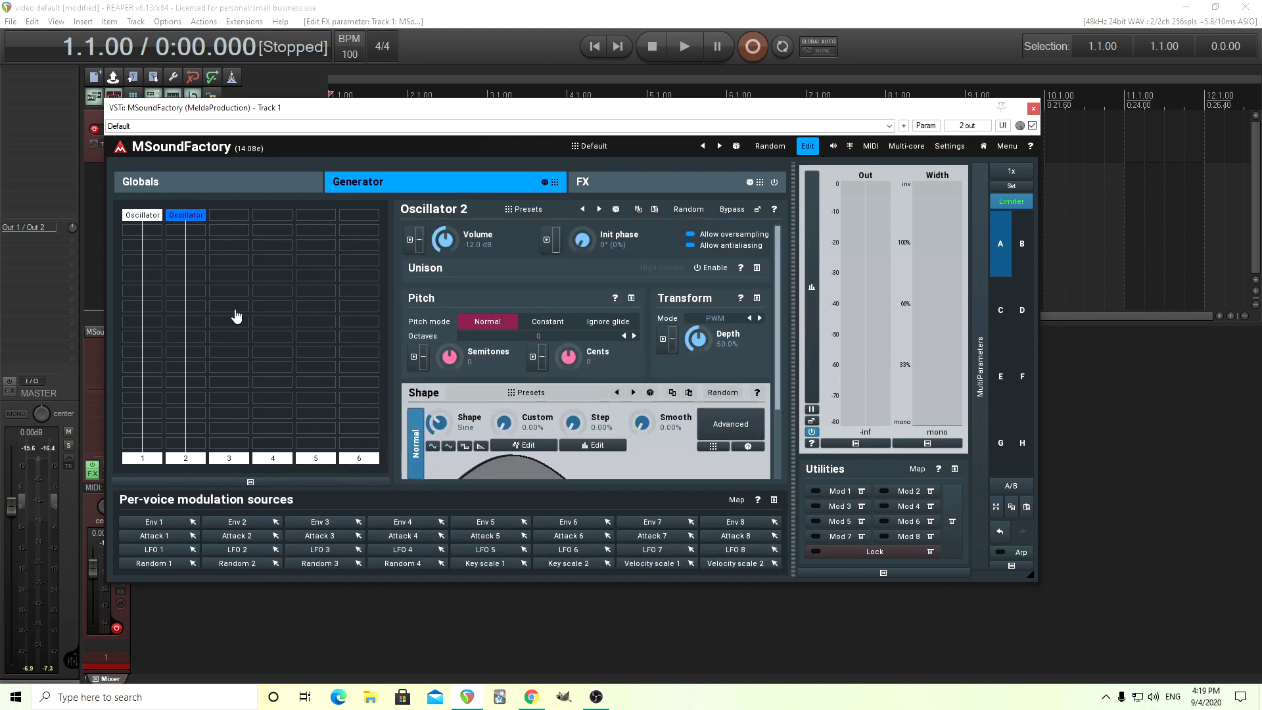
left_click(142, 216)
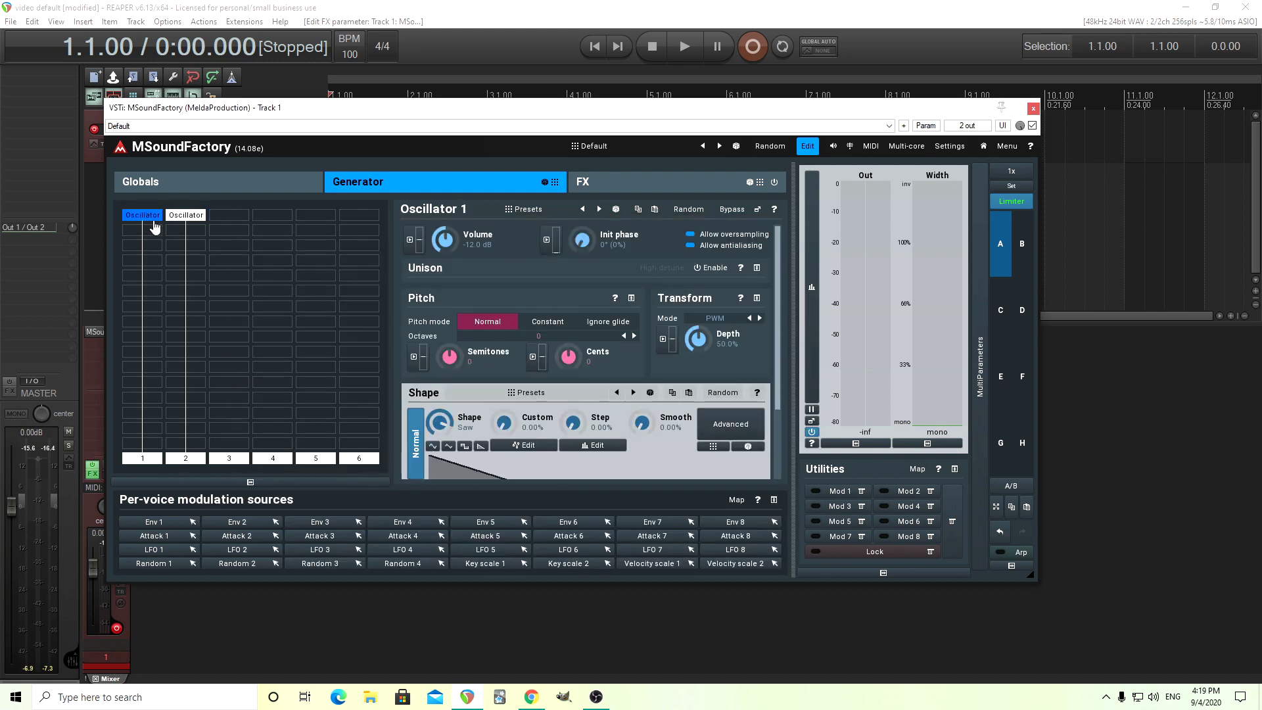
left_click(433, 447)
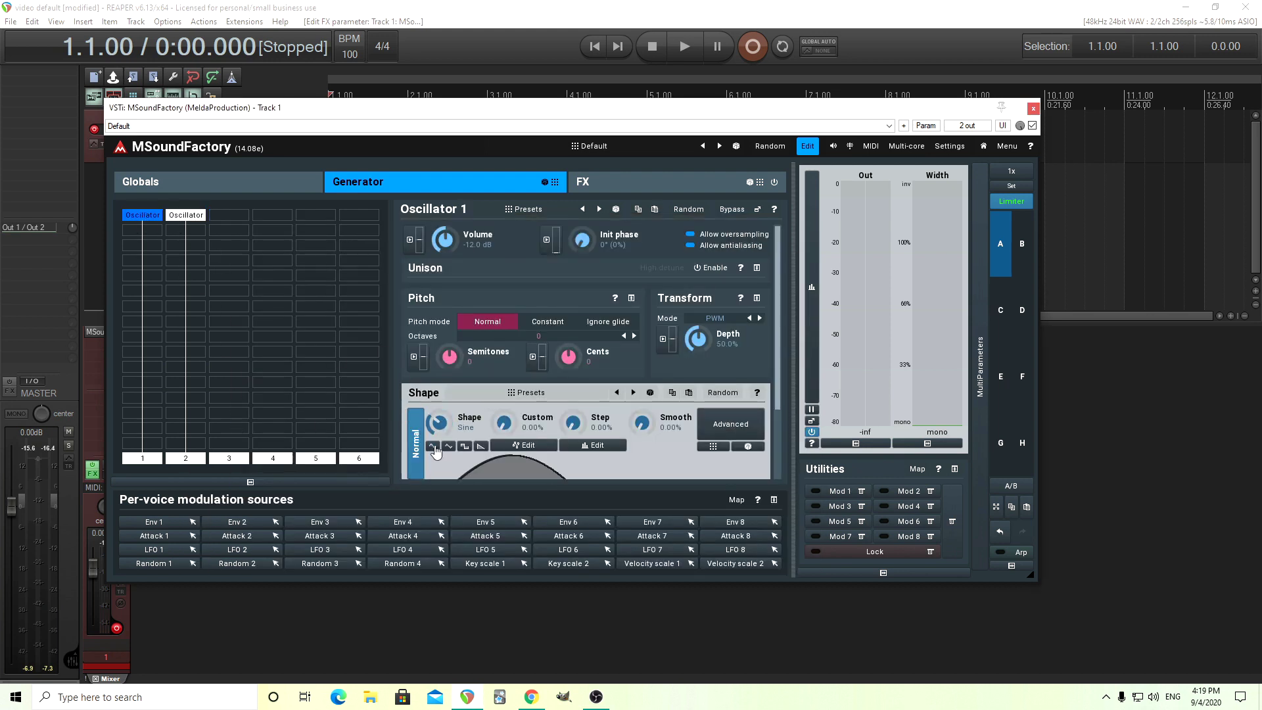
double_click(149, 265)
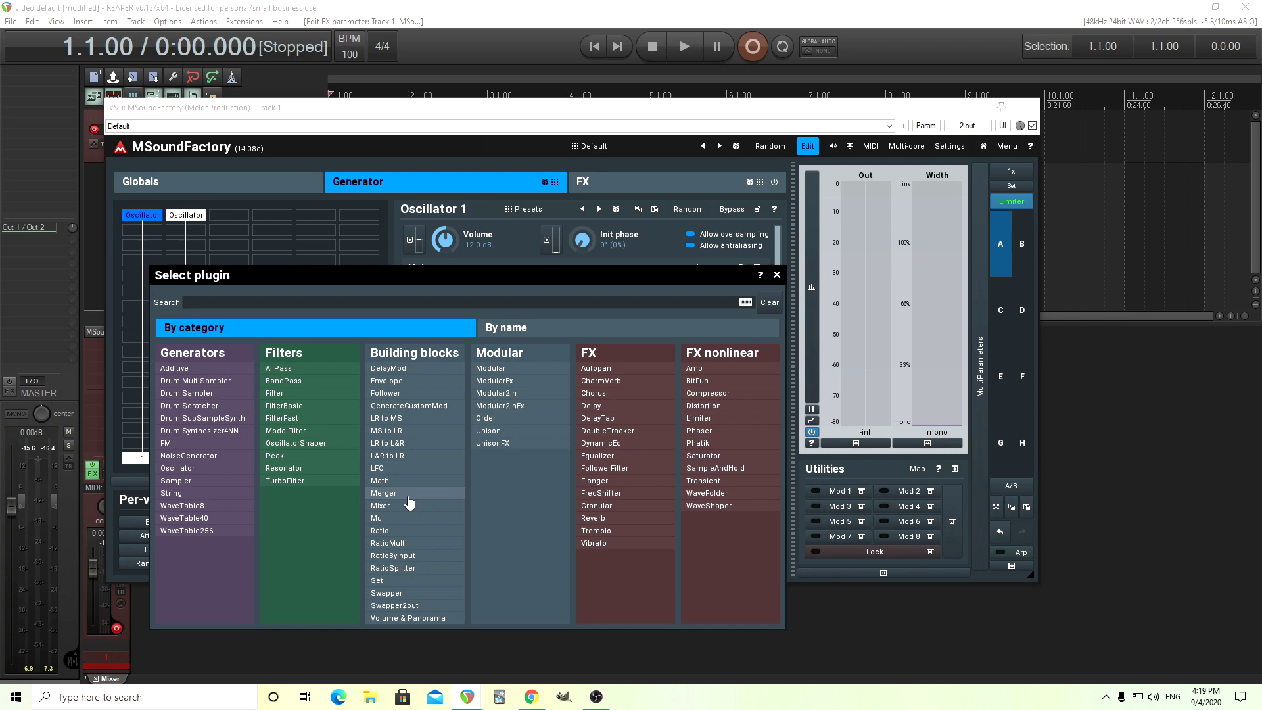
- Insert a Merger below Oscillator 1 with Side-chain 2 and 'Steal the side-chain' enabled
left_click(407, 493)
right_click(150, 264)
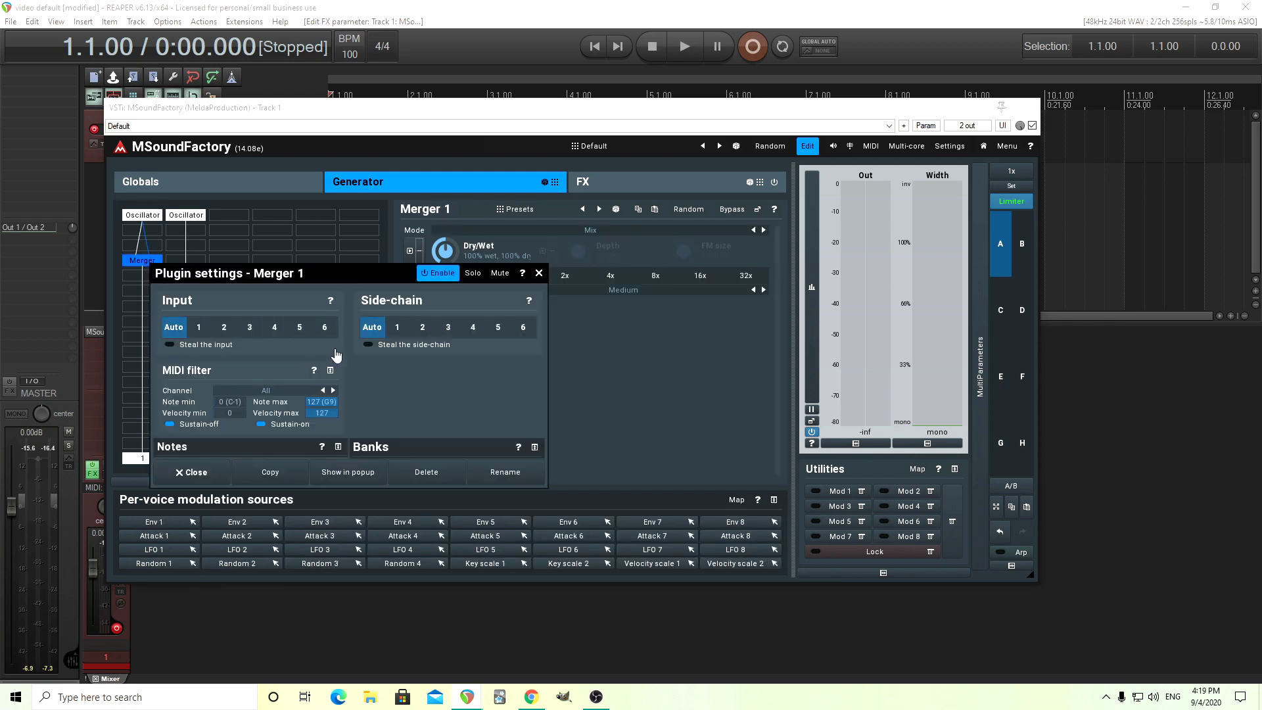
left_click(423, 327)
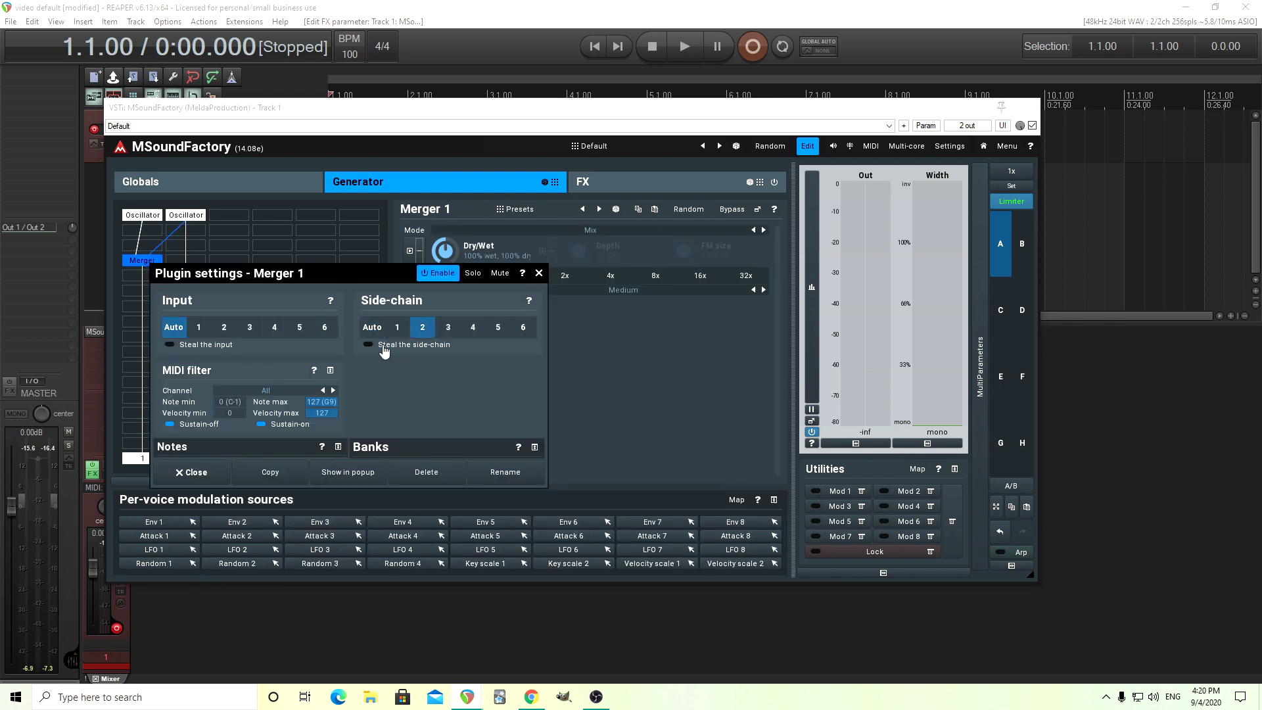
left_click_drag(248, 276, 511, 262)
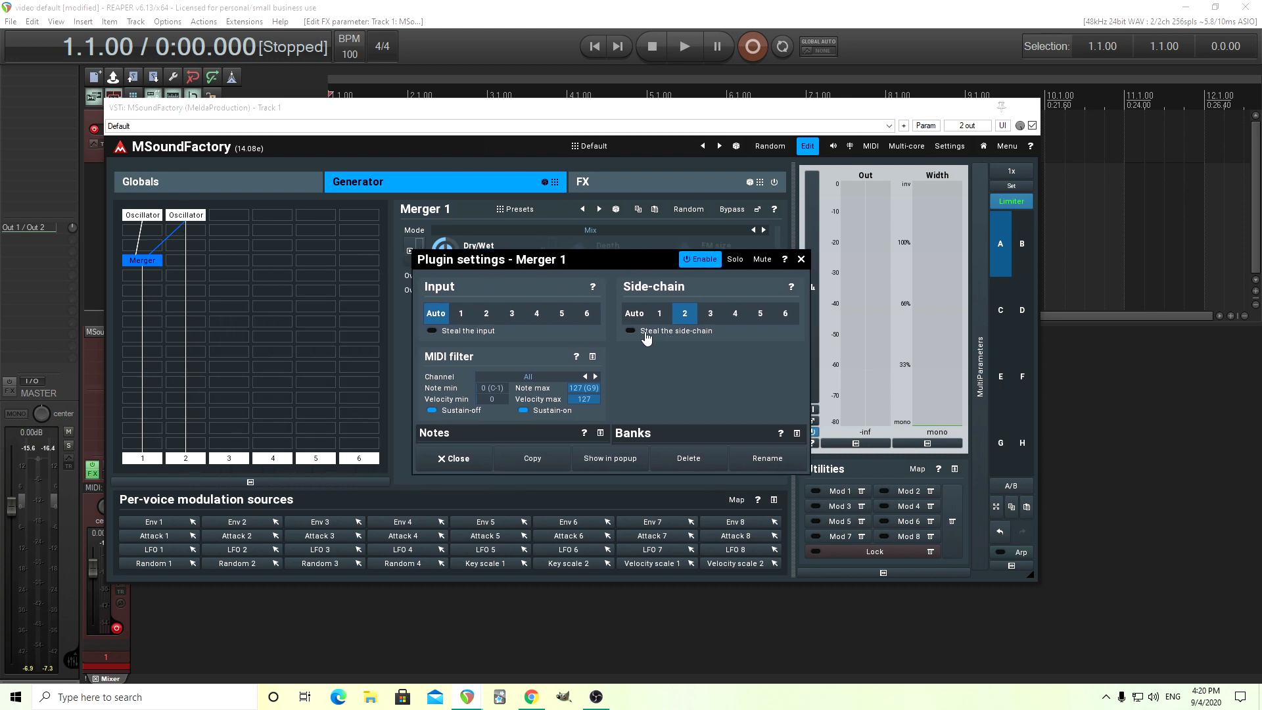
left_click(646, 334)
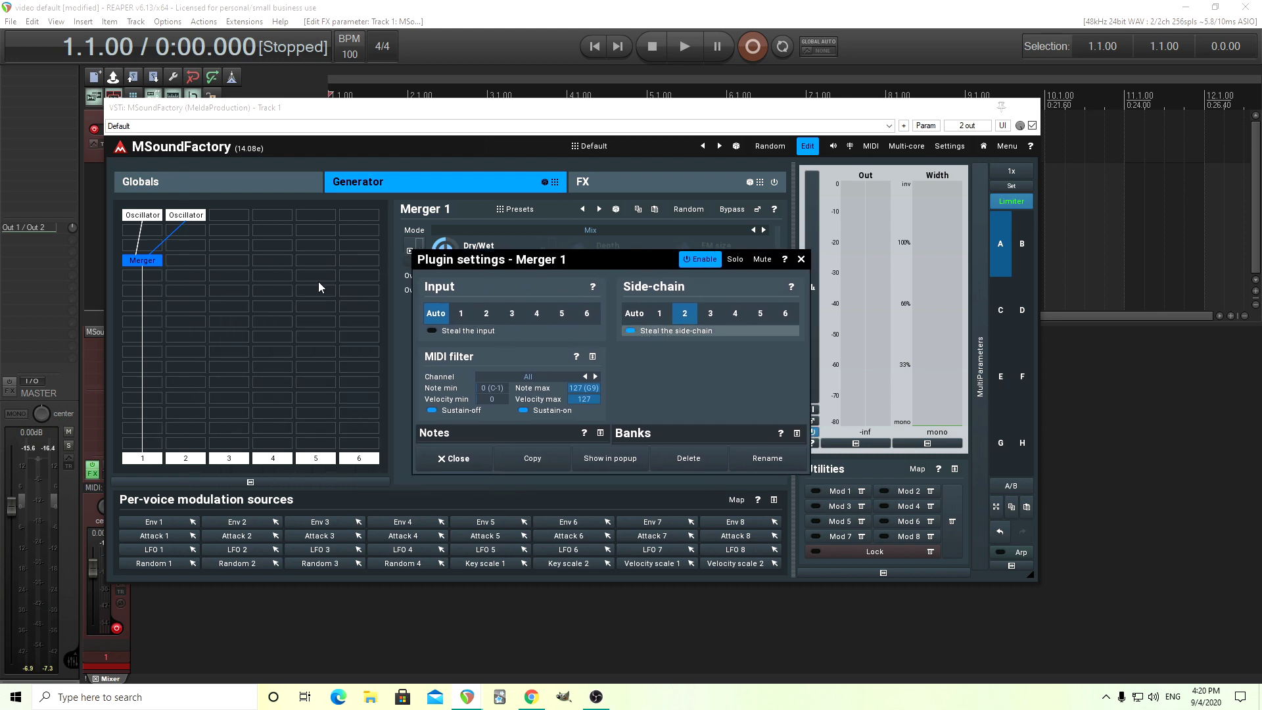
left_click(471, 468)
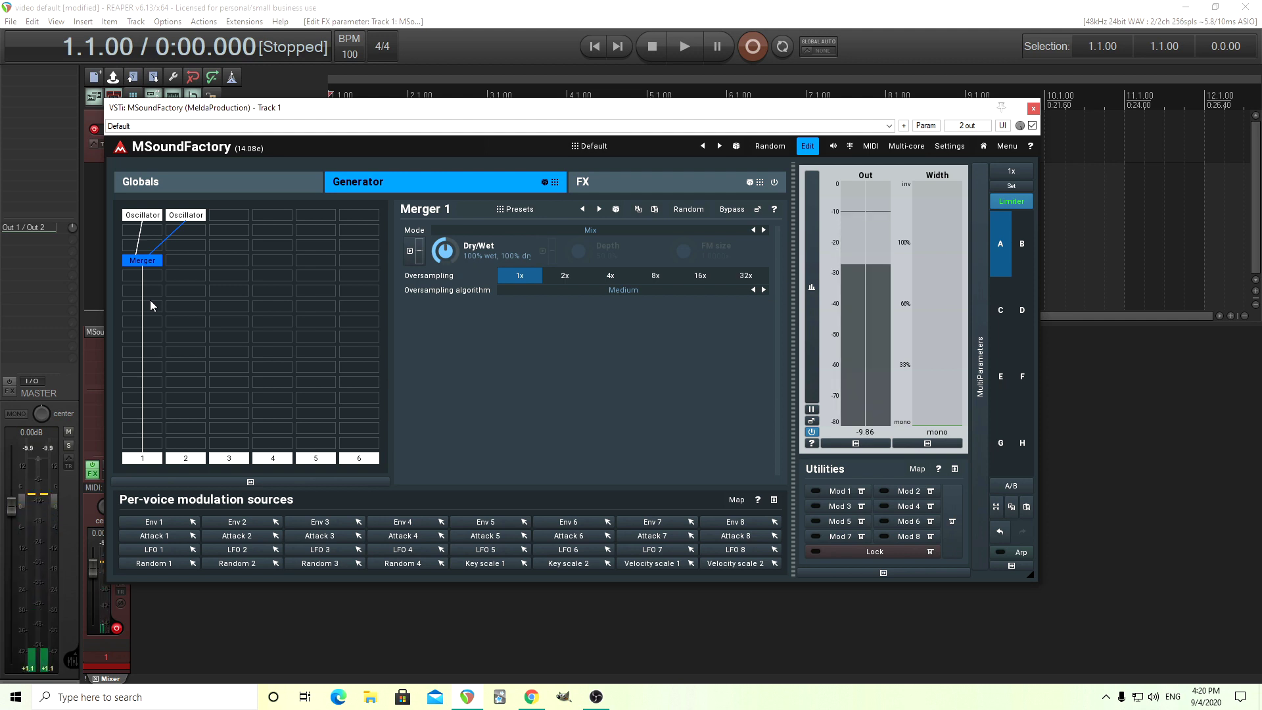
- Assign Attack 1 as modulation source A for Oscillator 2's Semitones
left_click(187, 219)
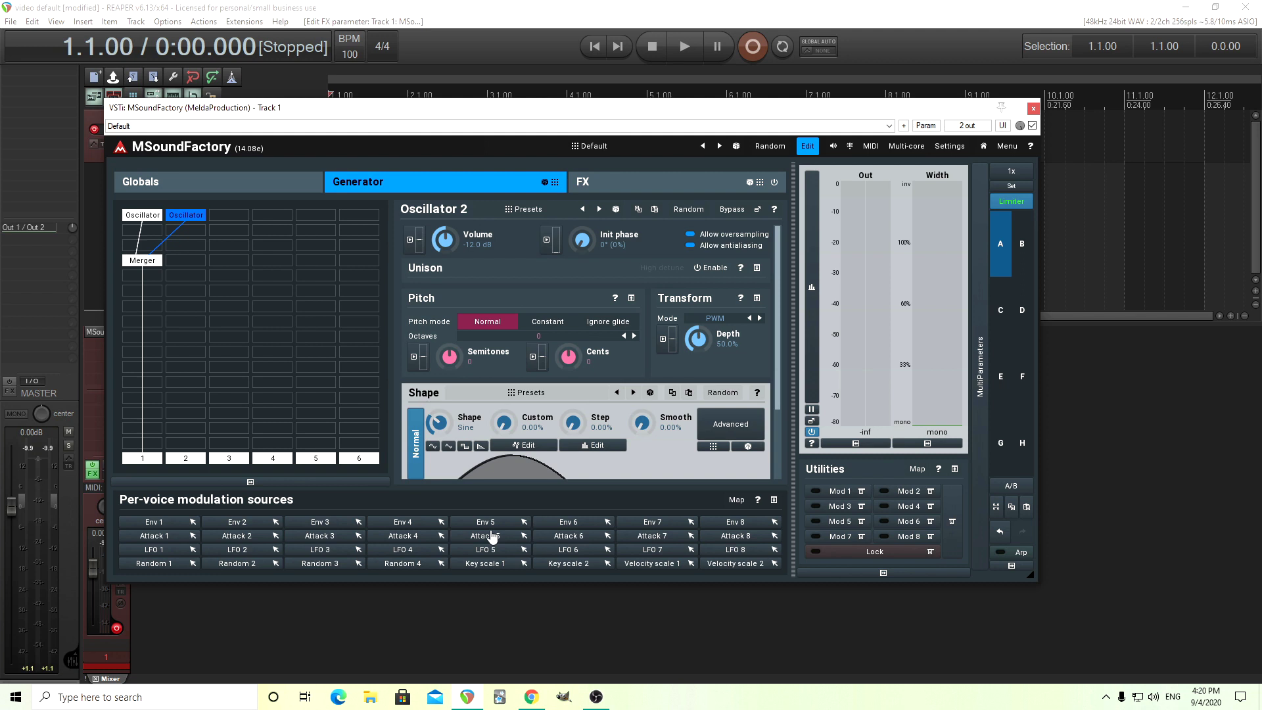
left_click(413, 359)
left_click(316, 363)
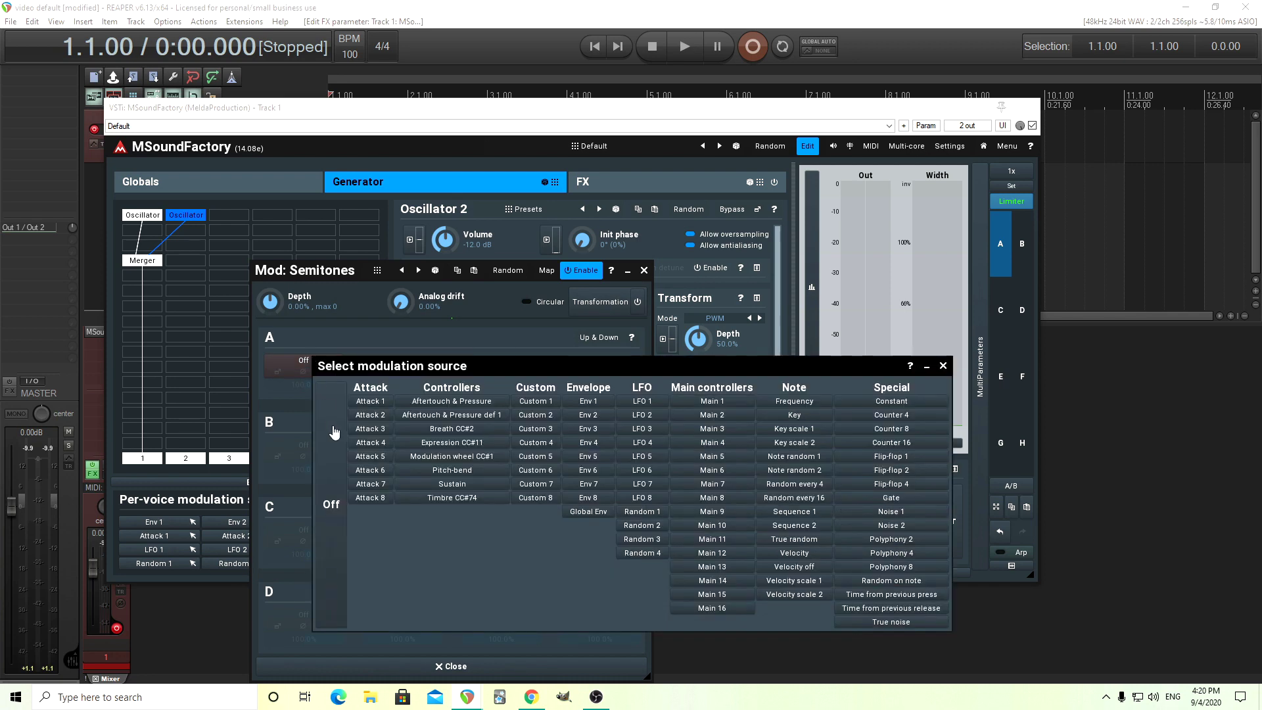
left_click(366, 401)
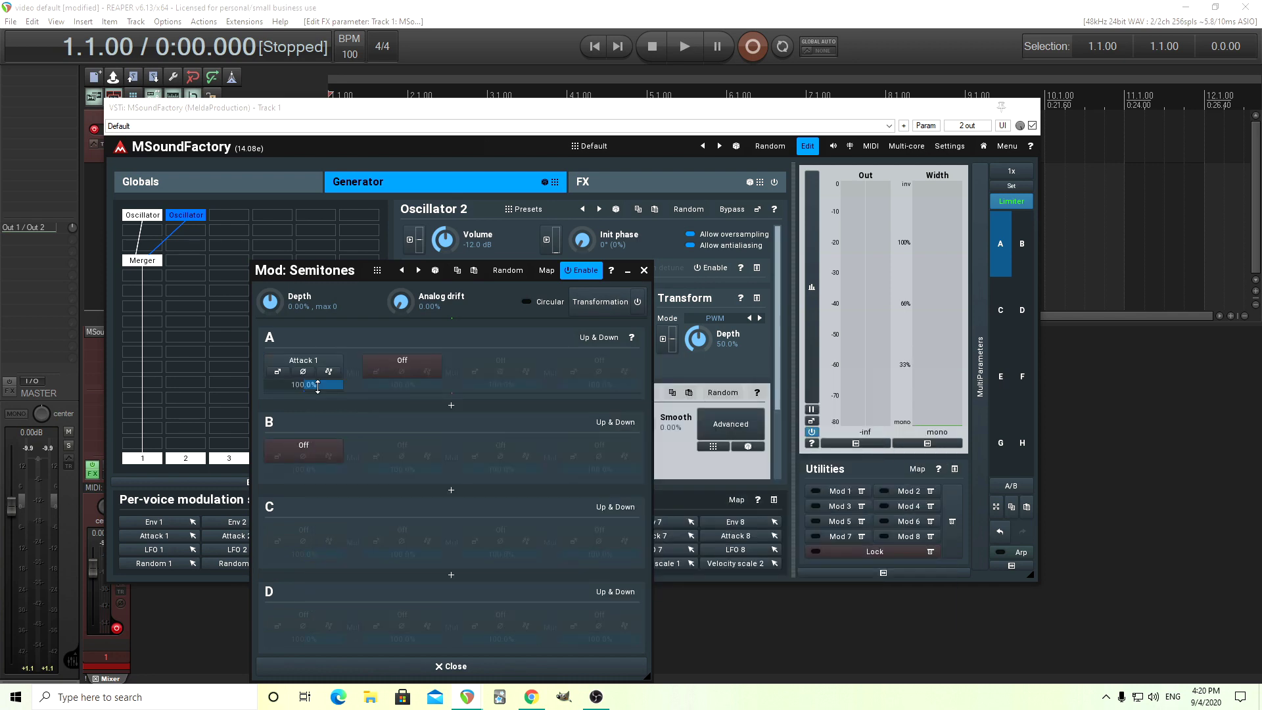
left_click(279, 373)
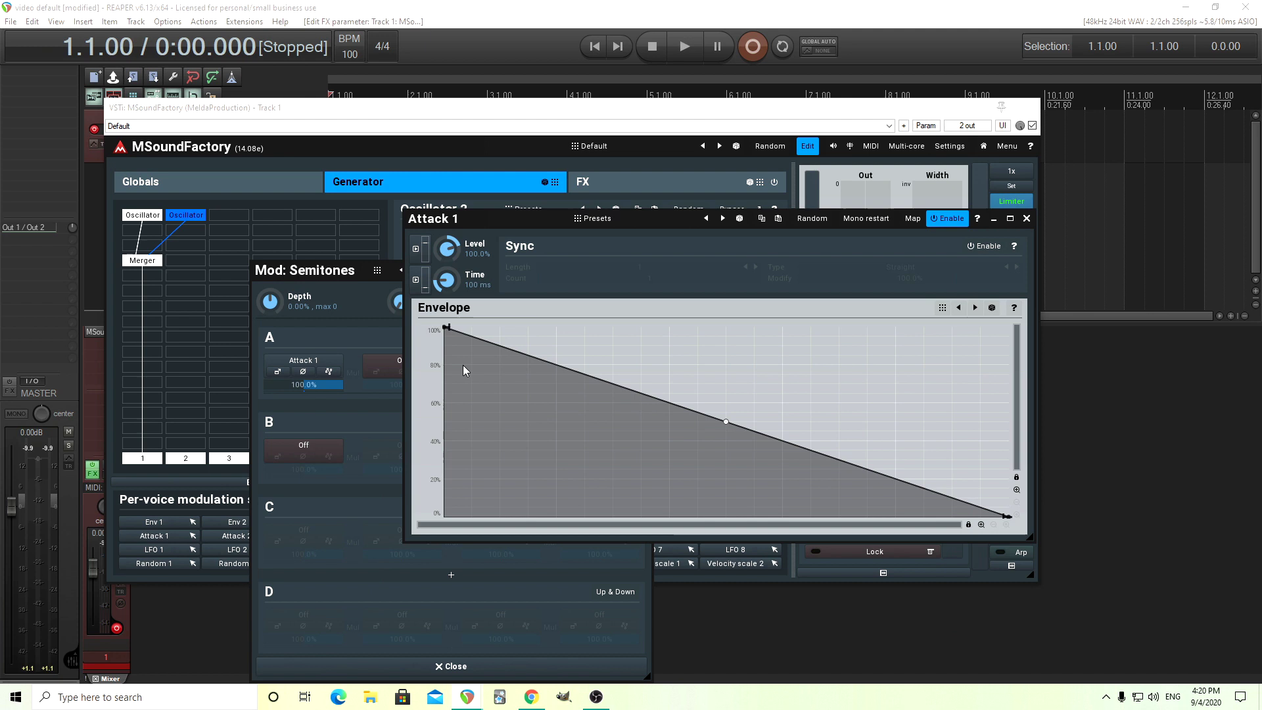
- Shape the Attack 1 envelope from 0% to 100% using the 'Up default' preset
left_click_drag(447, 327, 448, 516)
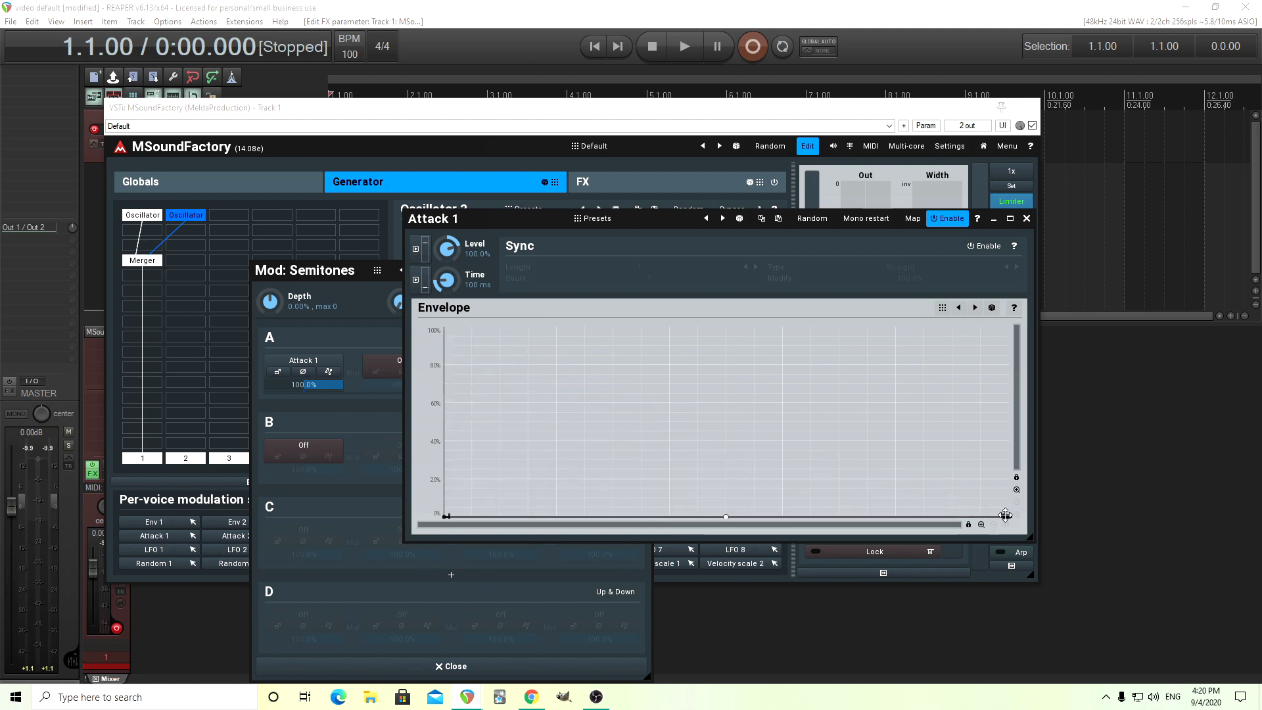
left_click_drag(1006, 515, 1006, 277)
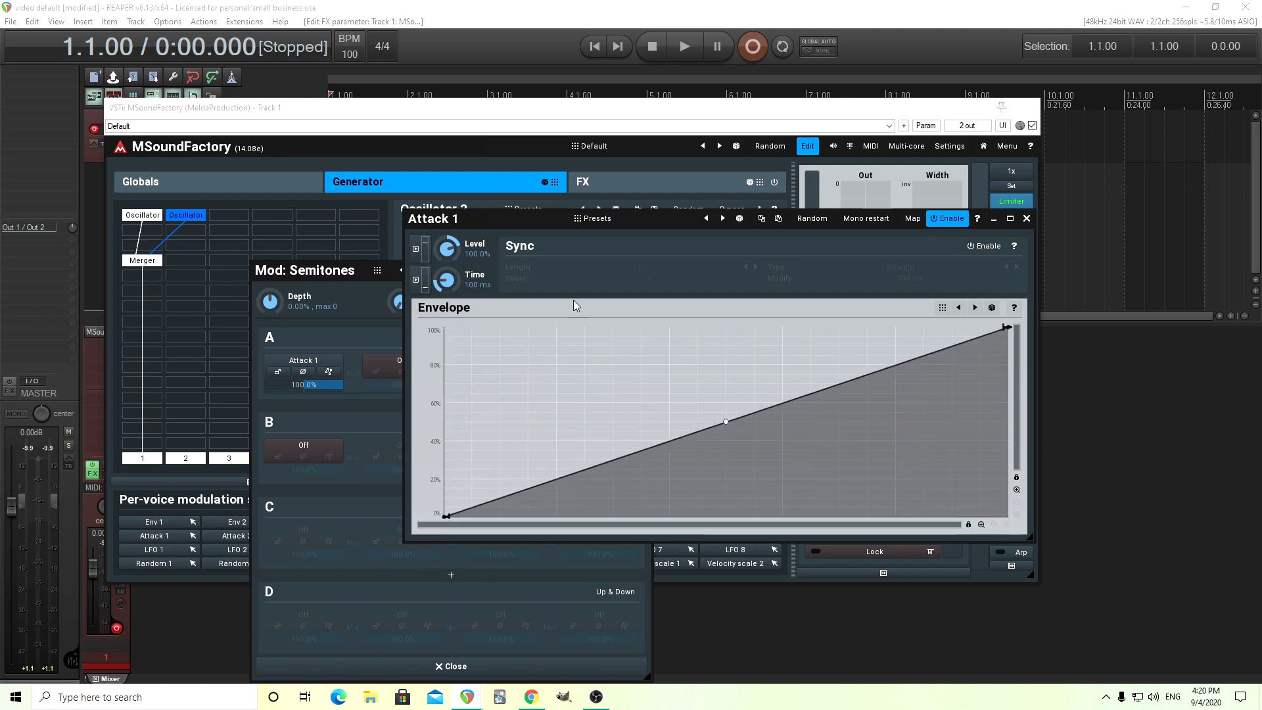
left_click(591, 223)
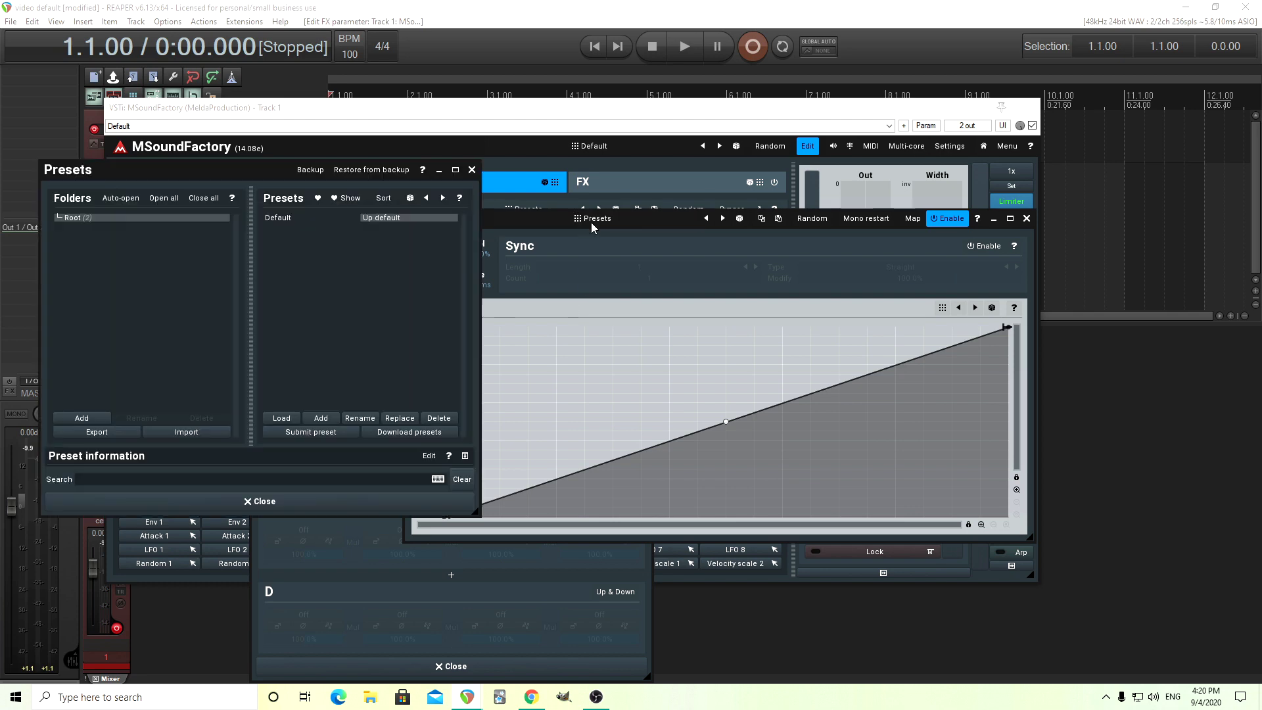
left_click(324, 217)
left_click(380, 217)
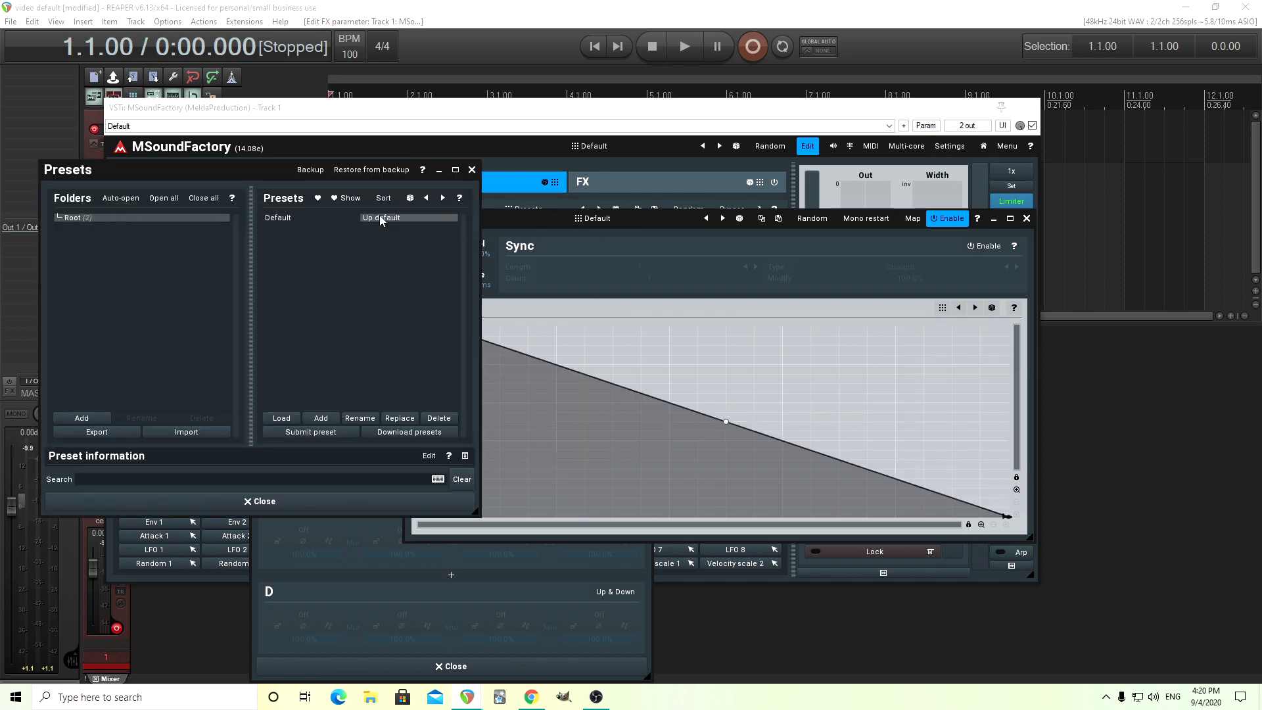
left_click(470, 170)
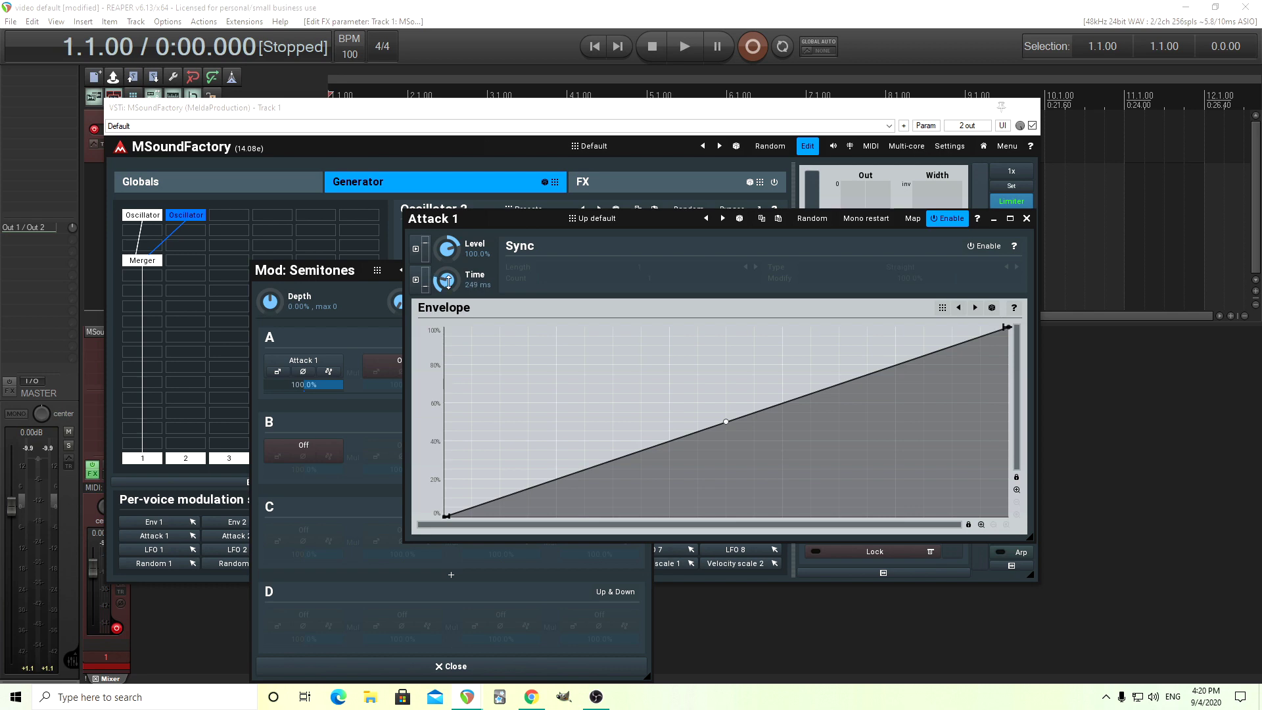
- Set the Semitones modulation depth to exactly 50% (max +48 semitones) and close the panel
left_click(1027, 219)
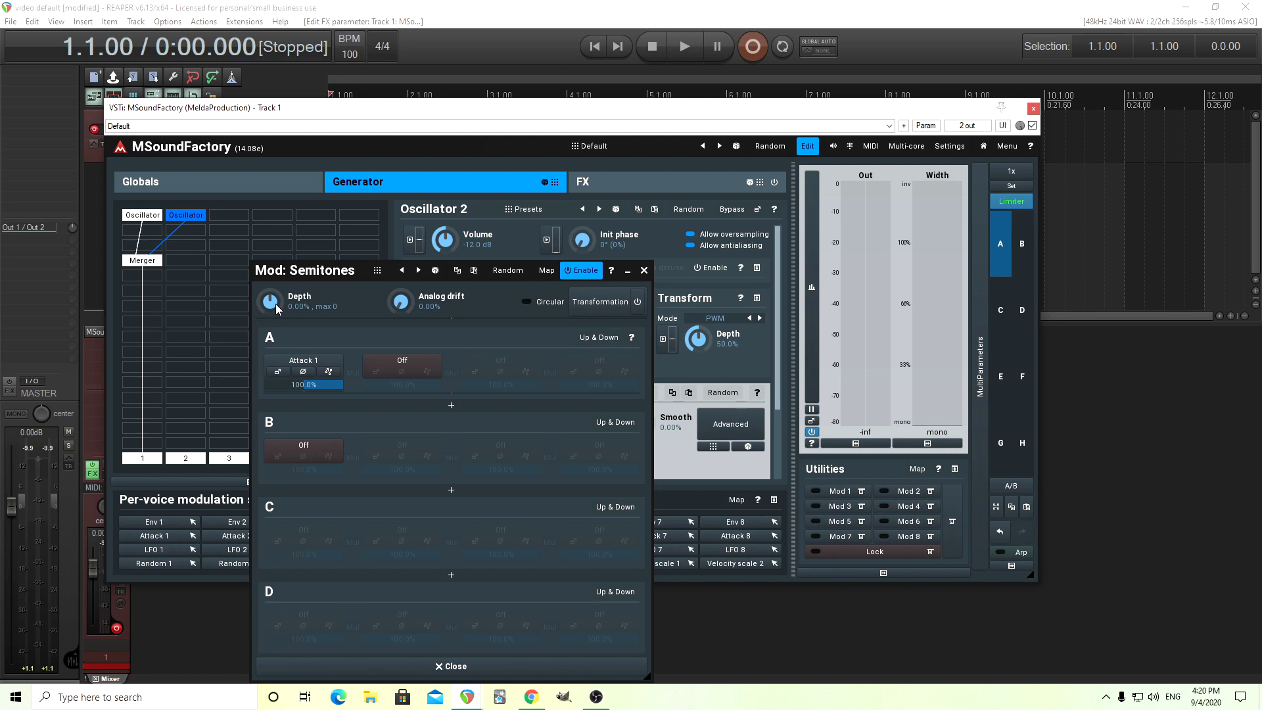
left_click(274, 306)
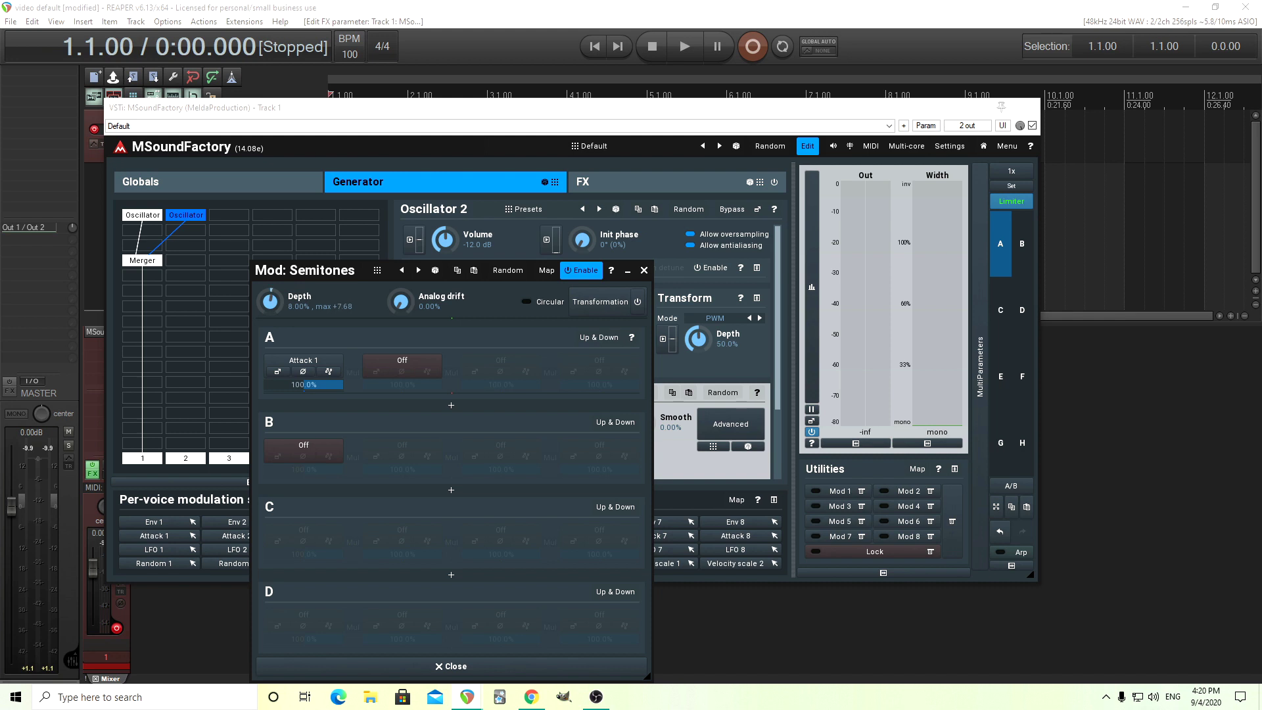
left_click_drag(270, 301, 330, 318)
right_click(283, 302)
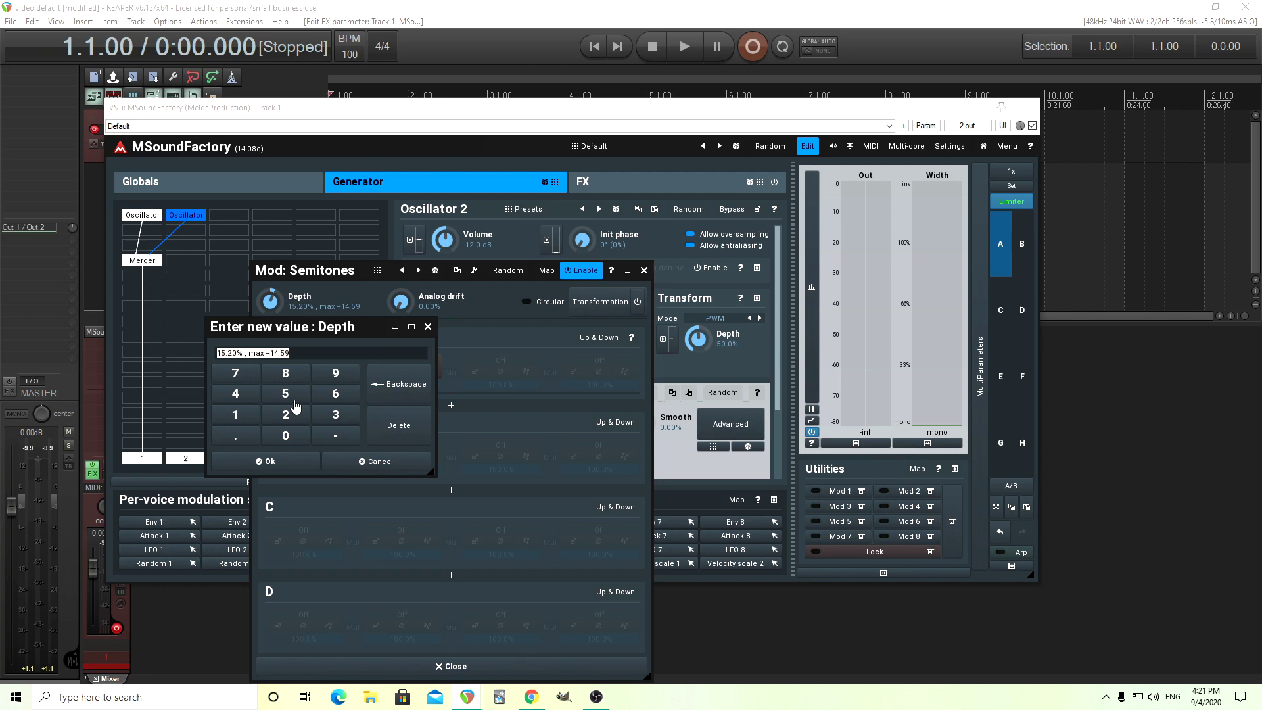
left_click(289, 453)
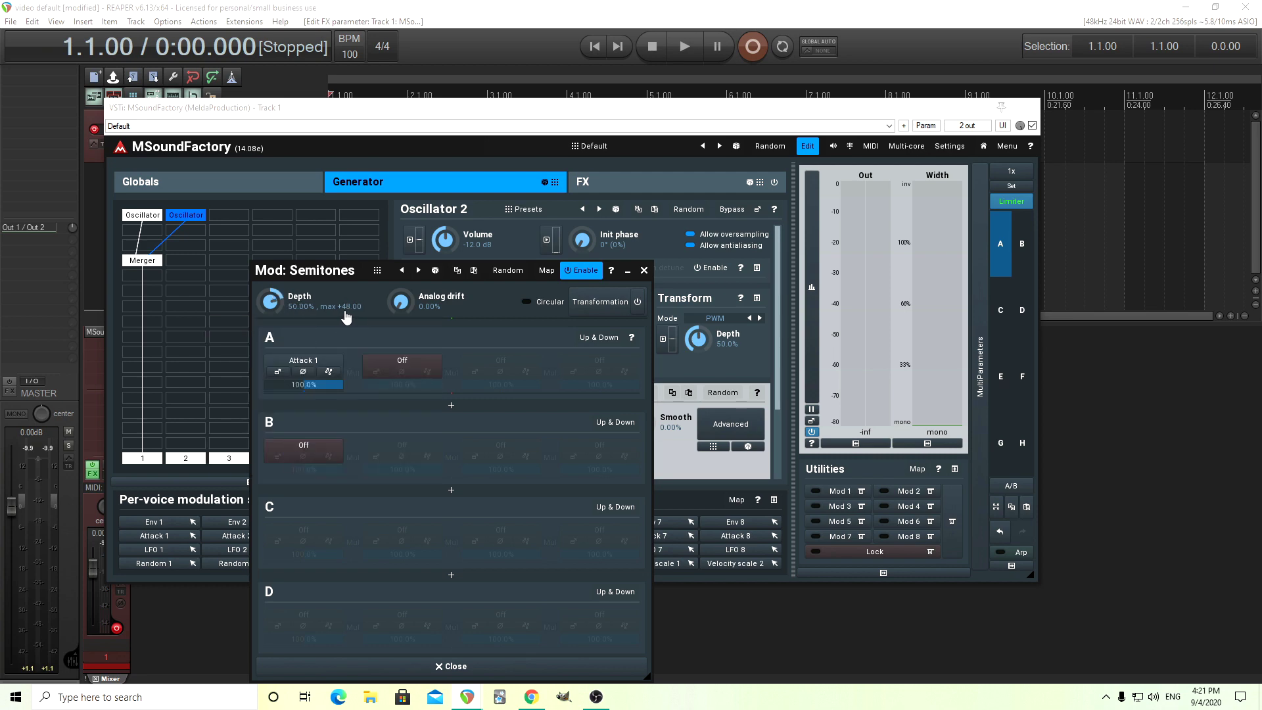
left_click(644, 271)
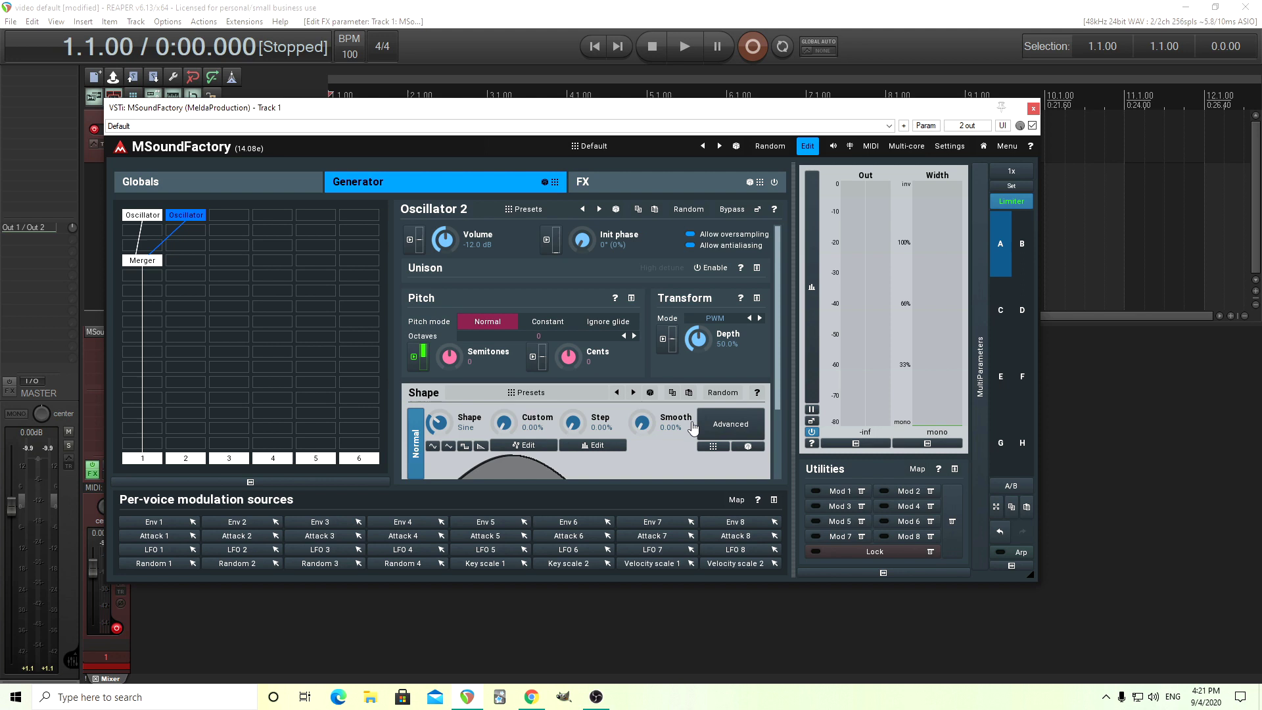
- Add a Saturator below the Merger with Input at +20.74 dB and Analog kept at 50%
double_click(140, 297)
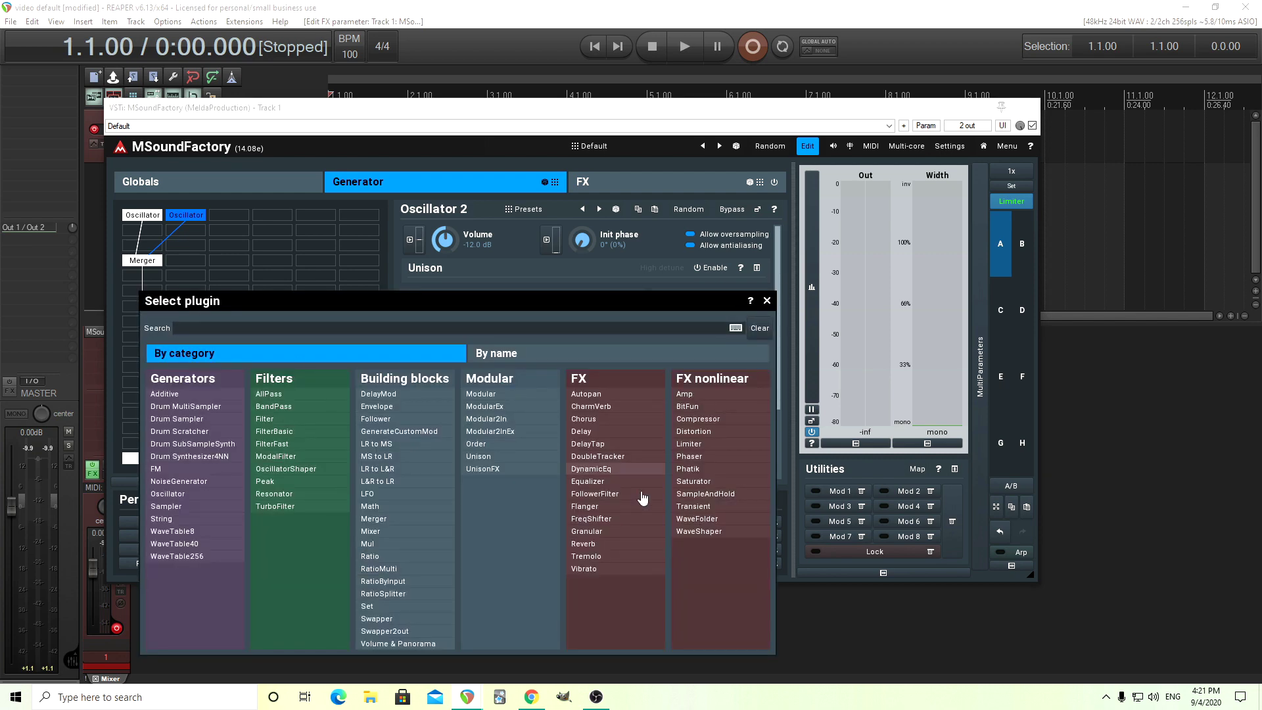
left_click(705, 480)
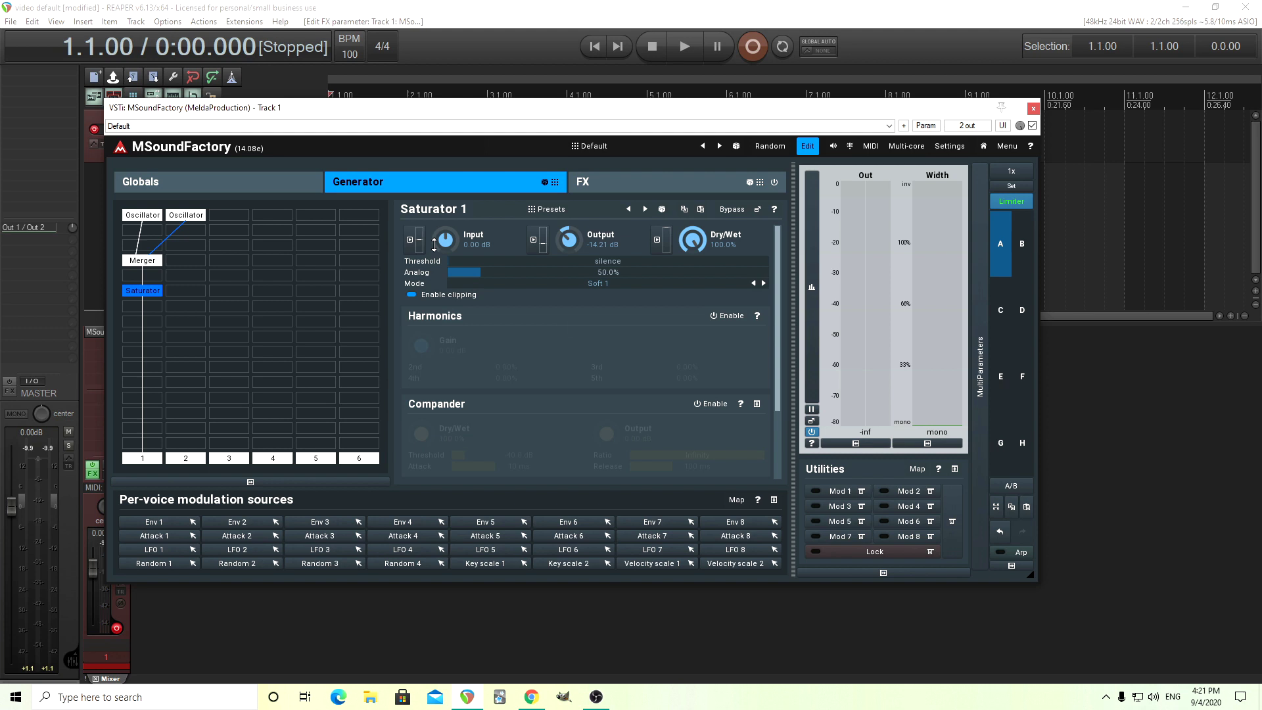
left_click_drag(438, 266, 437, 221)
left_click_drag(496, 273, 495, 246)
double_click(496, 272)
- Enable the Saturator's Harmonics section, leaving the 2nd–5th harmonics at 0%
left_click(732, 317)
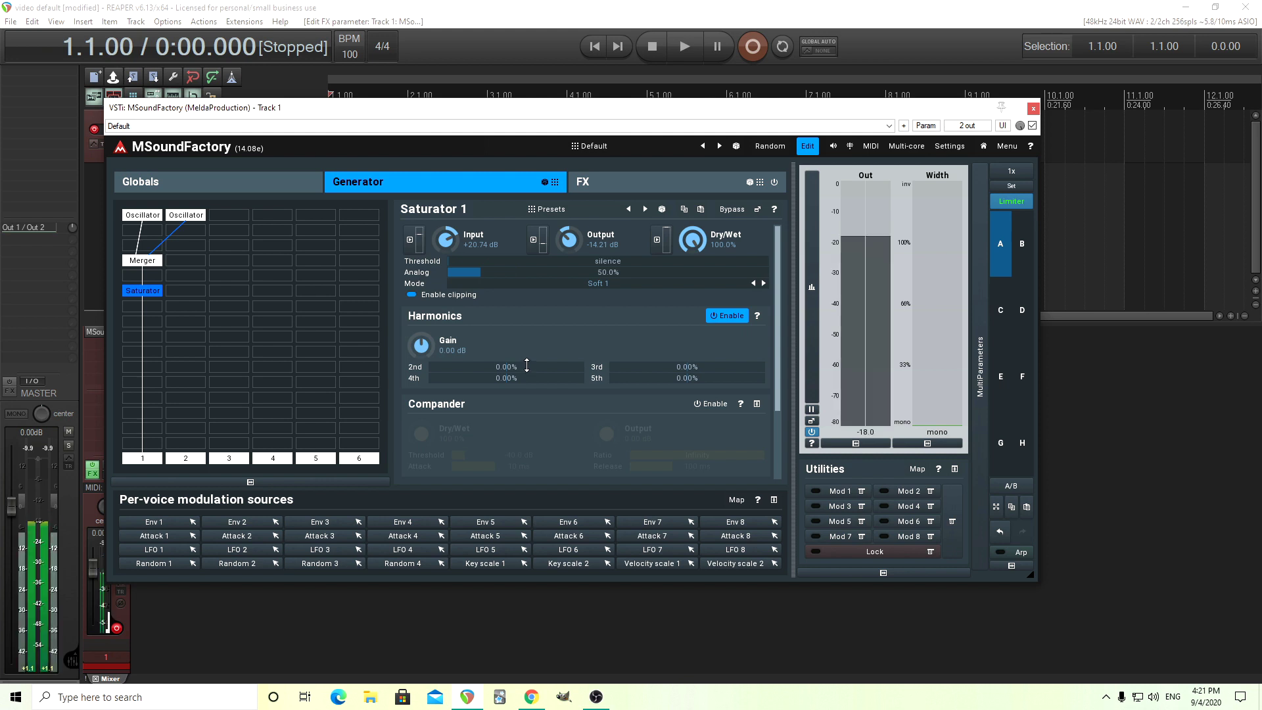
left_click_drag(527, 367, 527, 339)
double_click(527, 367)
left_click_drag(687, 367, 687, 344)
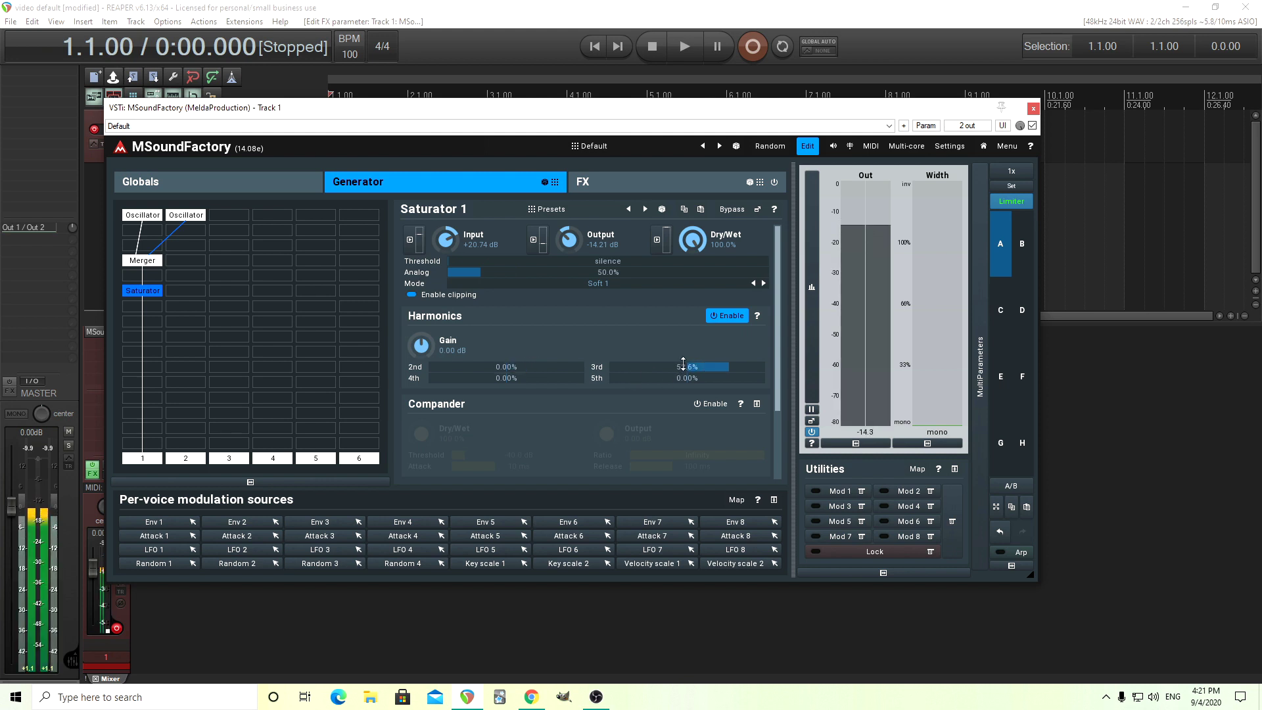
double_click(687, 367)
left_click_drag(506, 378, 506, 354)
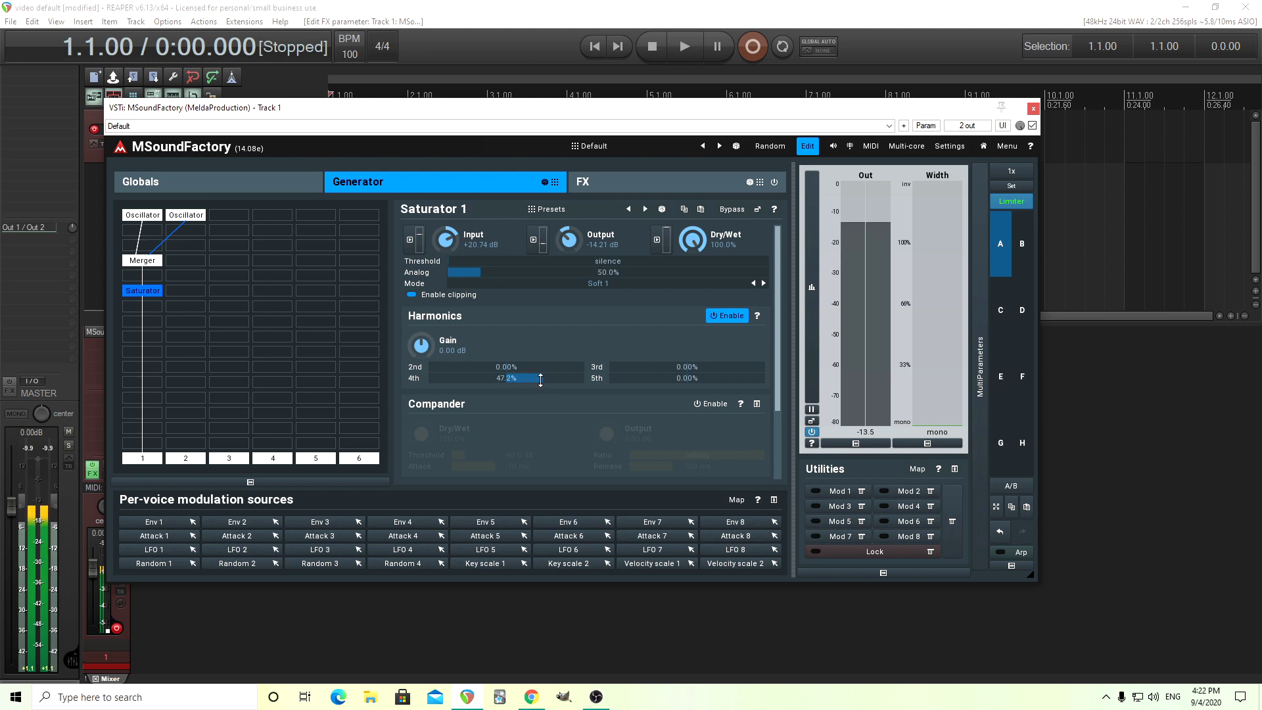
double_click(507, 378)
left_click_drag(674, 378, 674, 354)
double_click(674, 378)
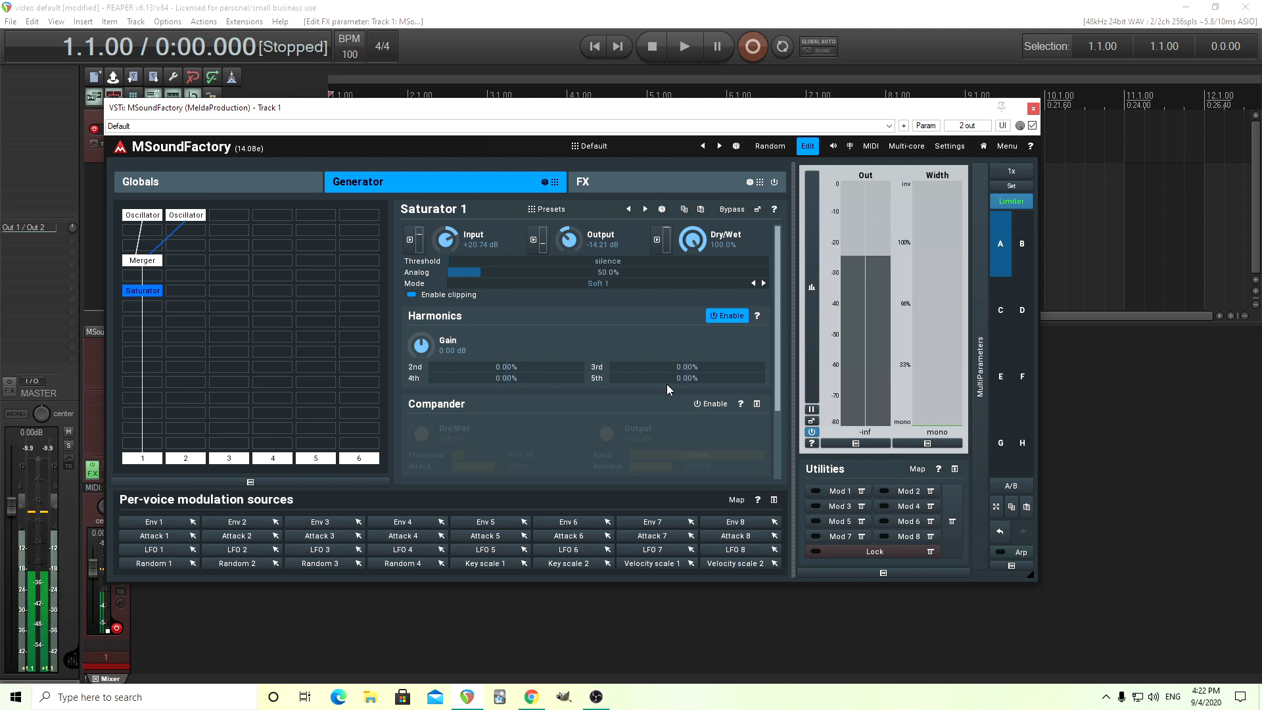
- Replace the Saturator module with a WaveFolder
right_click(145, 291)
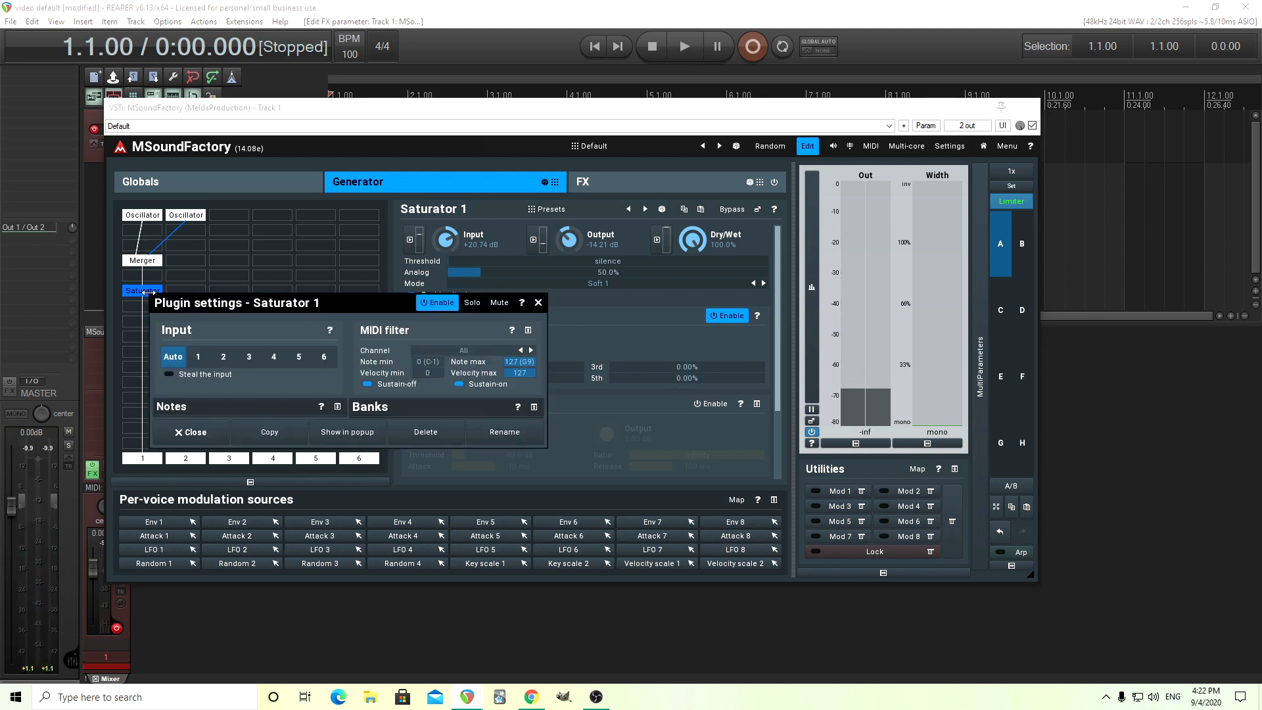
left_click(439, 444)
left_click(142, 291)
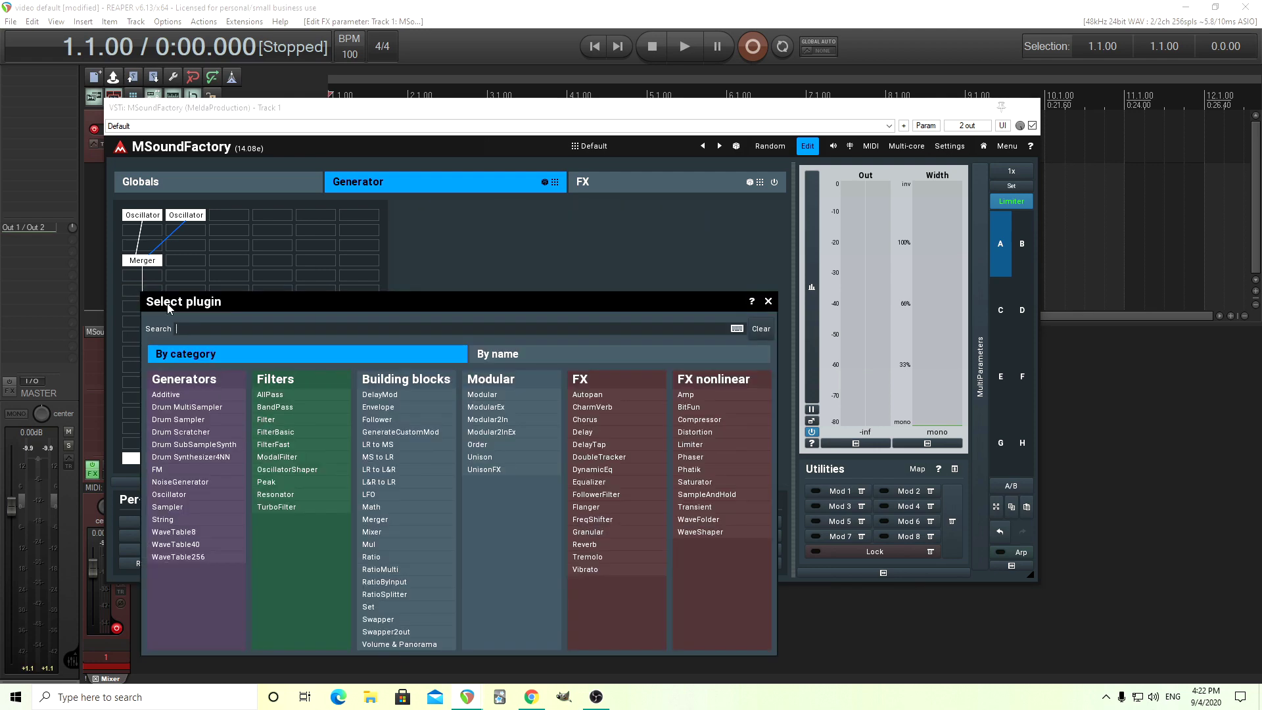
left_click(715, 520)
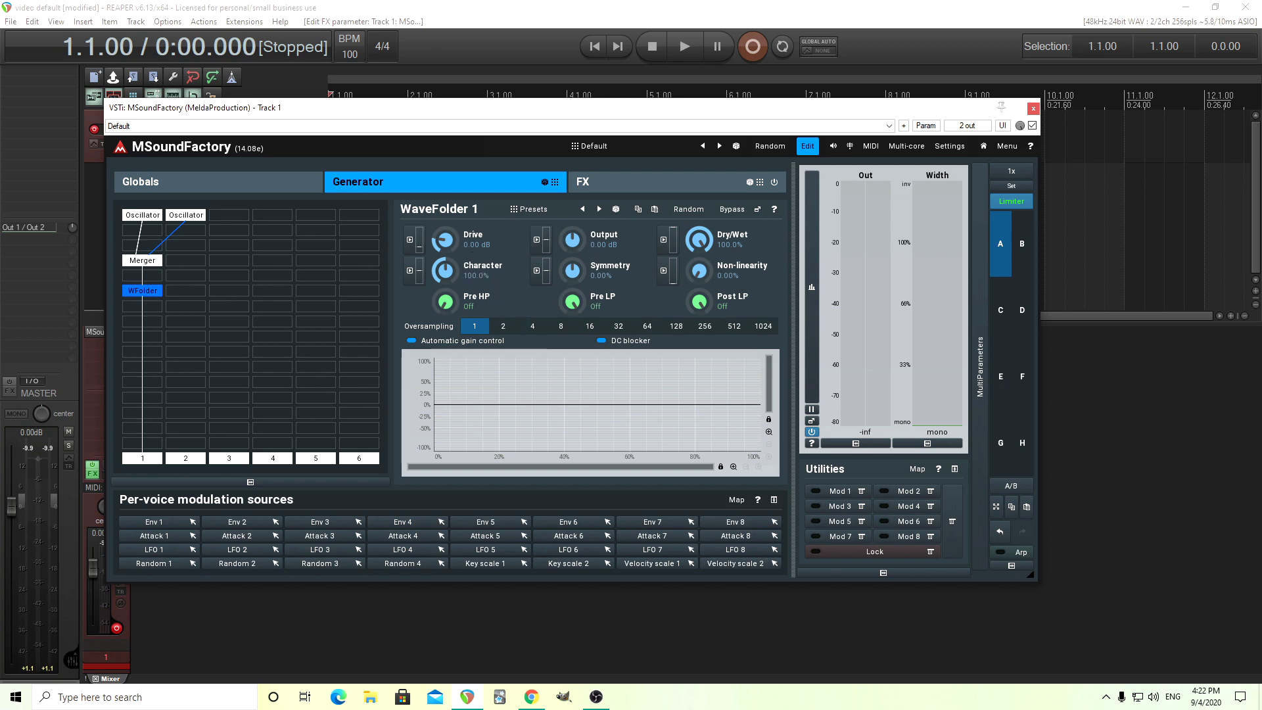
- Set WaveFolder Output -7.10 dB, Drive +20.38 dB, Non-linearity 85.6%, Symmetry 38.4%, Pre HP 120.5 Hz
left_click_drag(573, 239, 572, 253)
left_click_drag(451, 239, 451, 201)
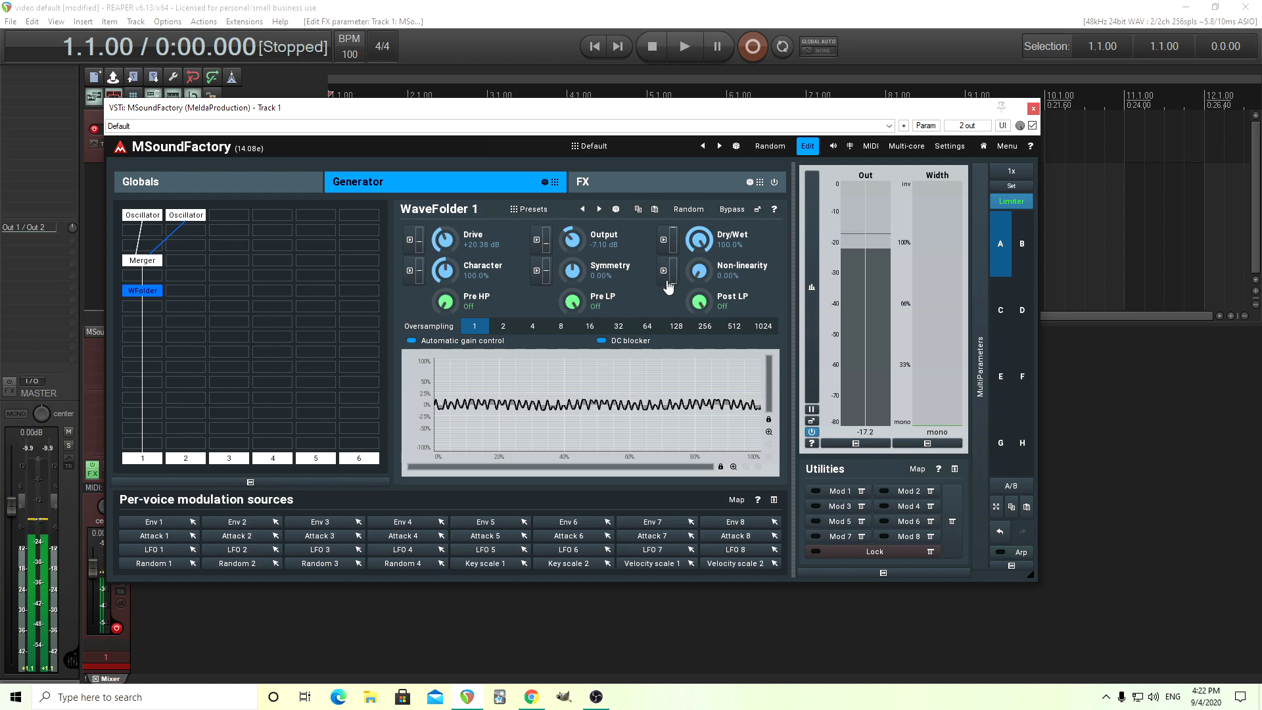
left_click_drag(700, 271, 699, 231)
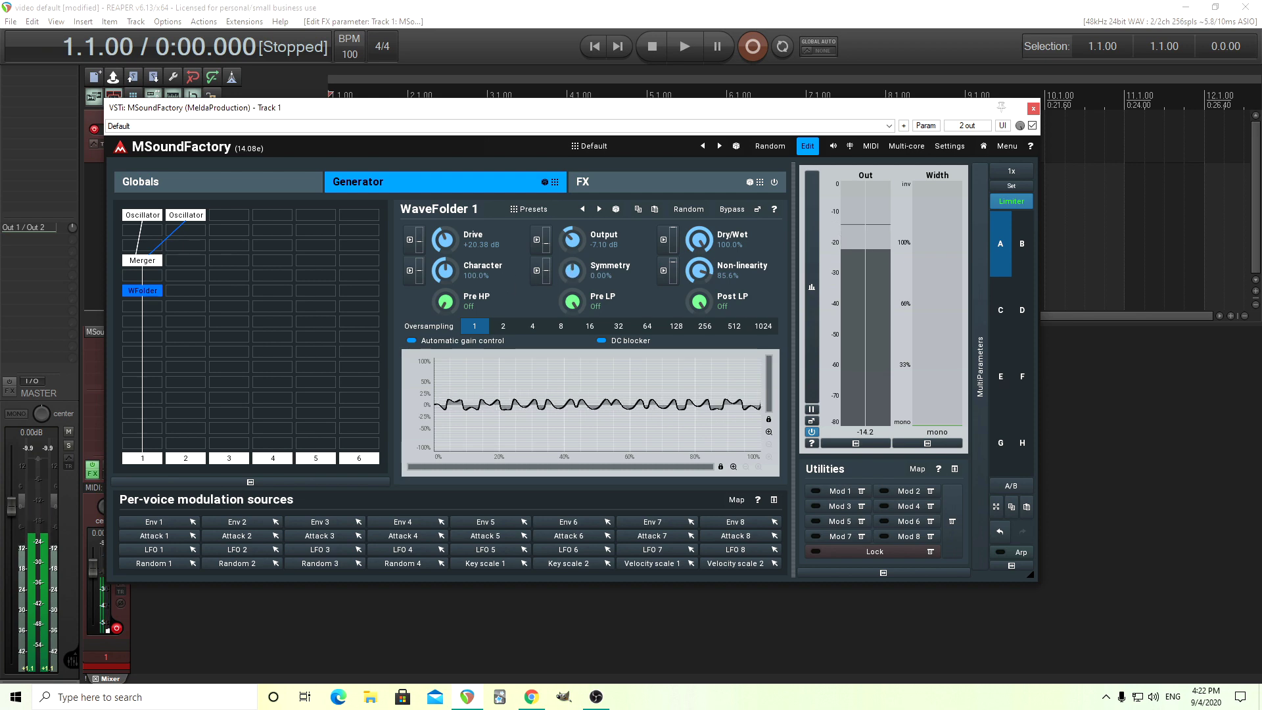
left_click_drag(575, 273, 575, 268)
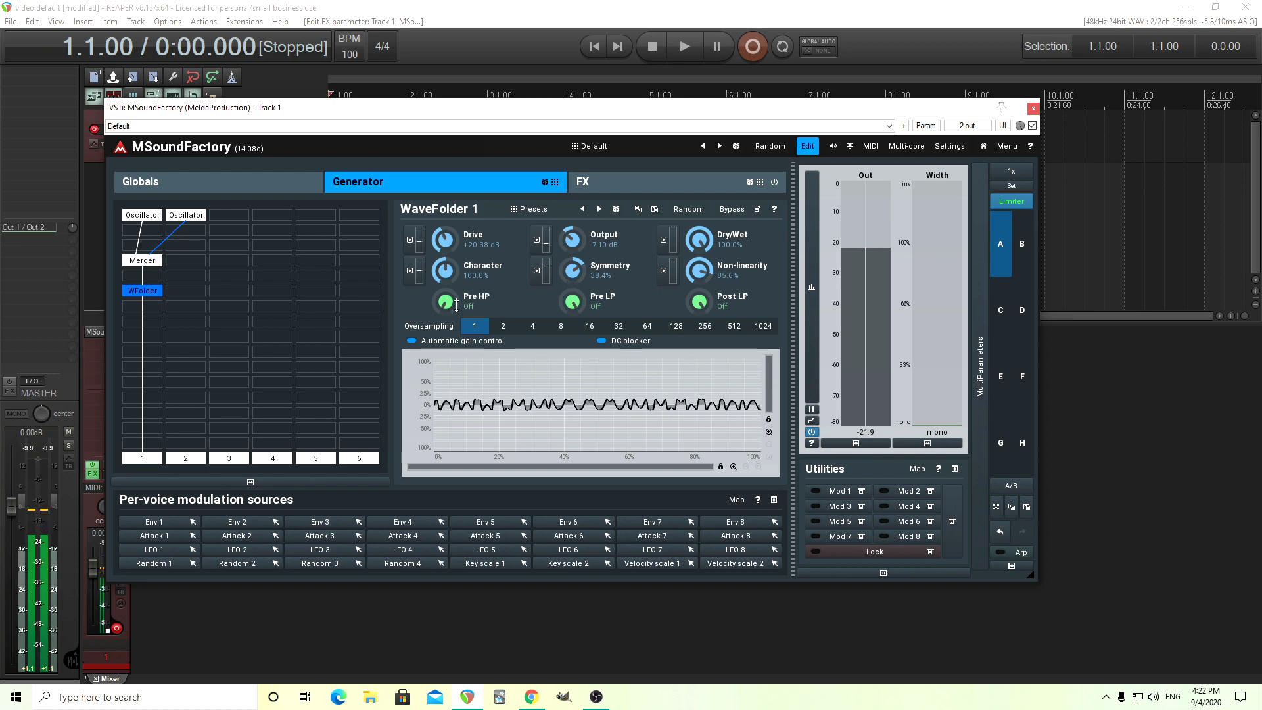
left_click_drag(446, 302, 445, 295)
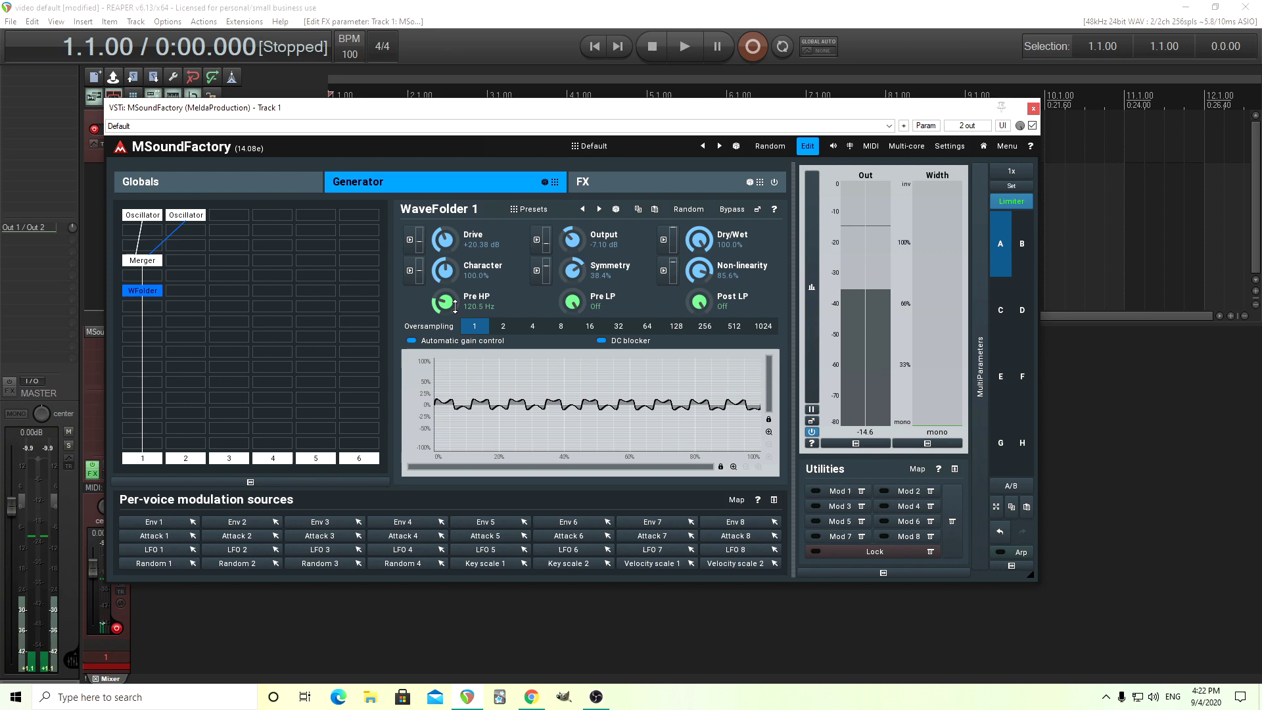
- Replace the WaveFolder module with an OscillatorShaper
right_click(150, 295)
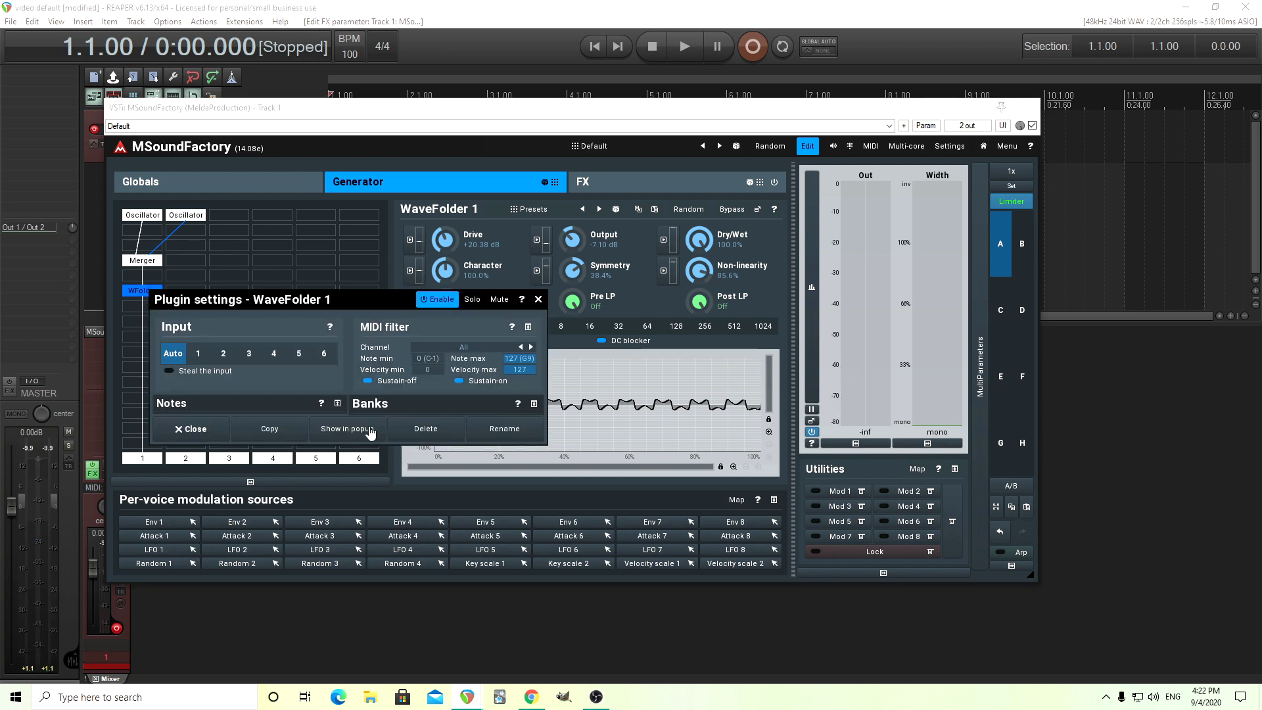
left_click(458, 436)
left_click(153, 297)
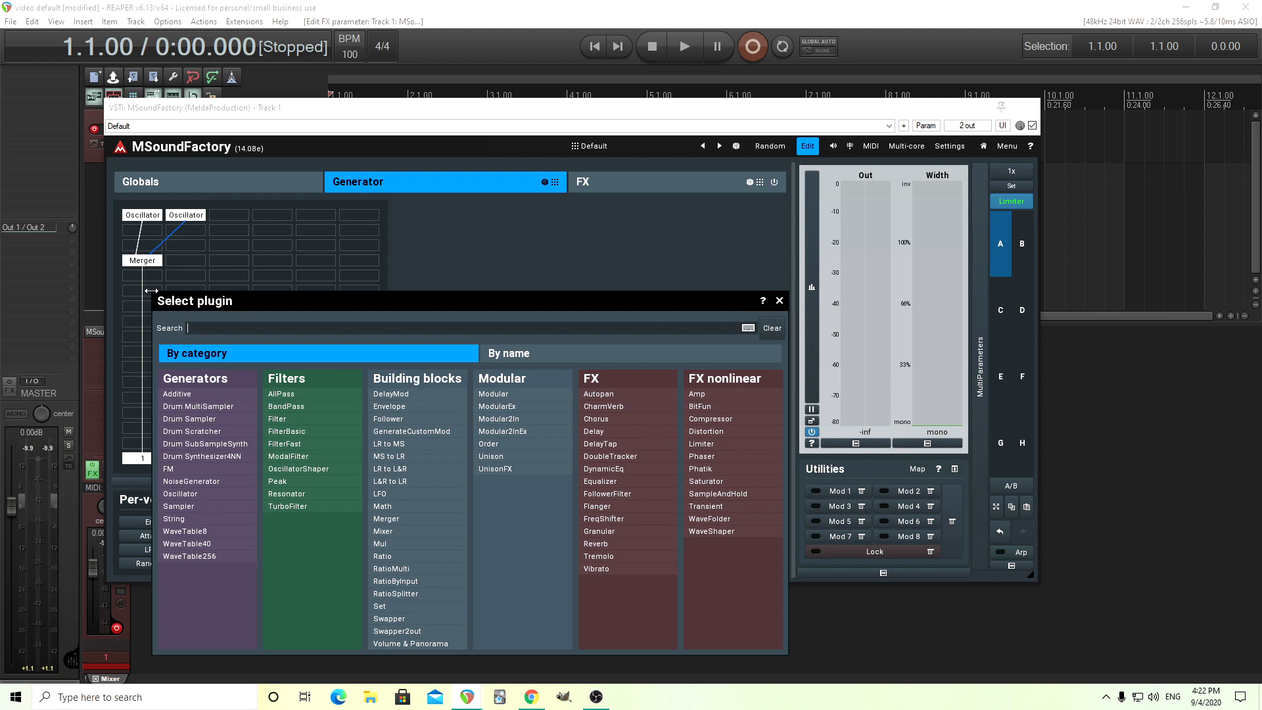
left_click(322, 472)
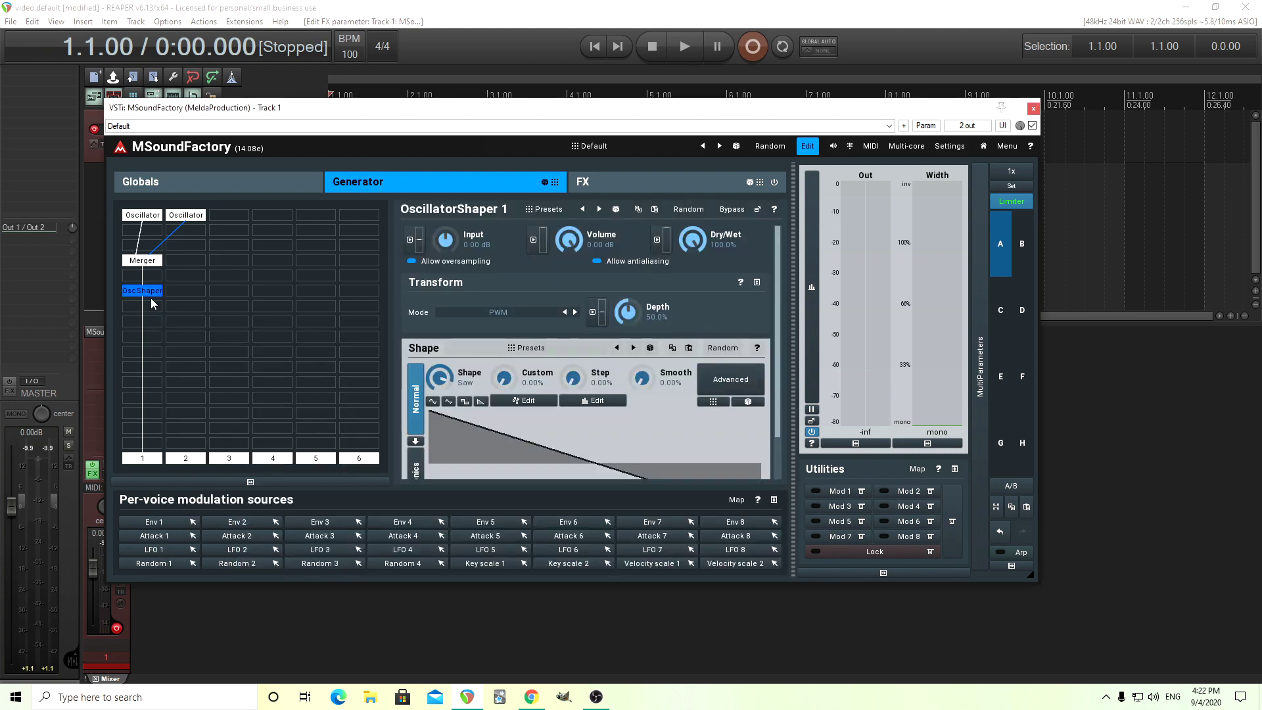
- Give the OscillatorShaper a sine shape, Volume -7.22 dB and Input +11.71 dB
left_click(432, 401)
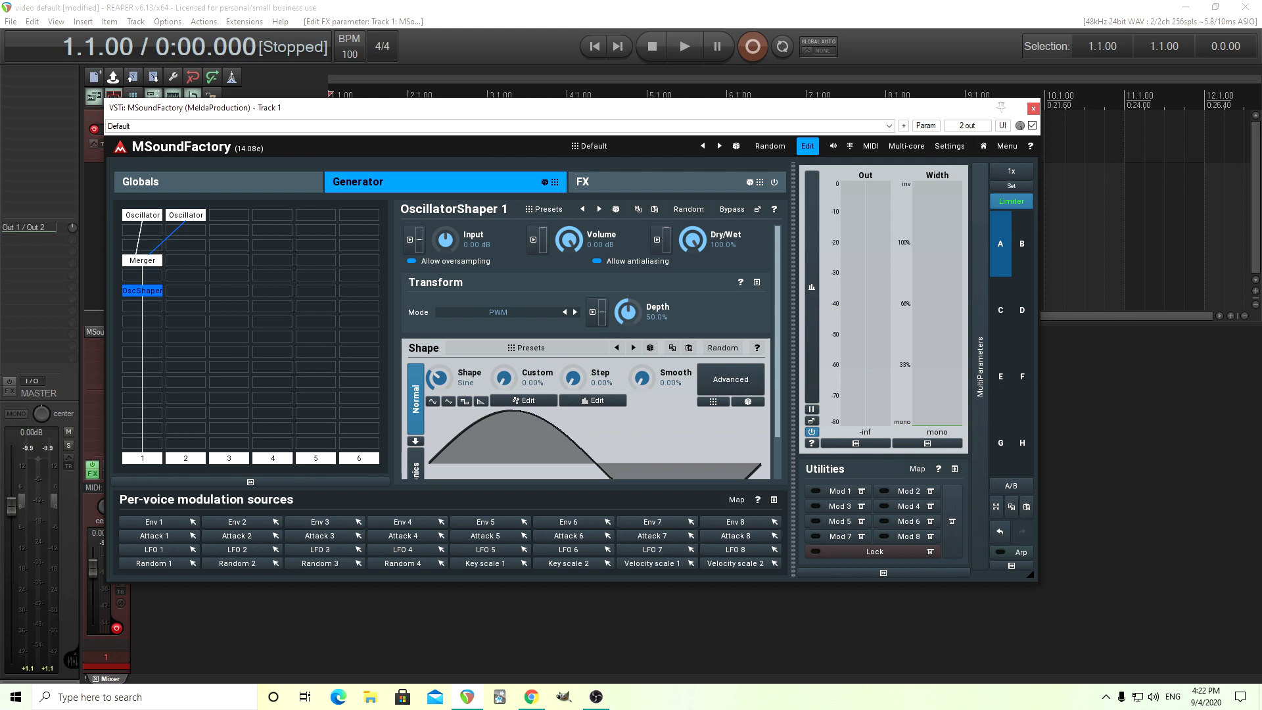
left_click_drag(569, 241, 570, 258)
left_click_drag(440, 234, 440, 224)
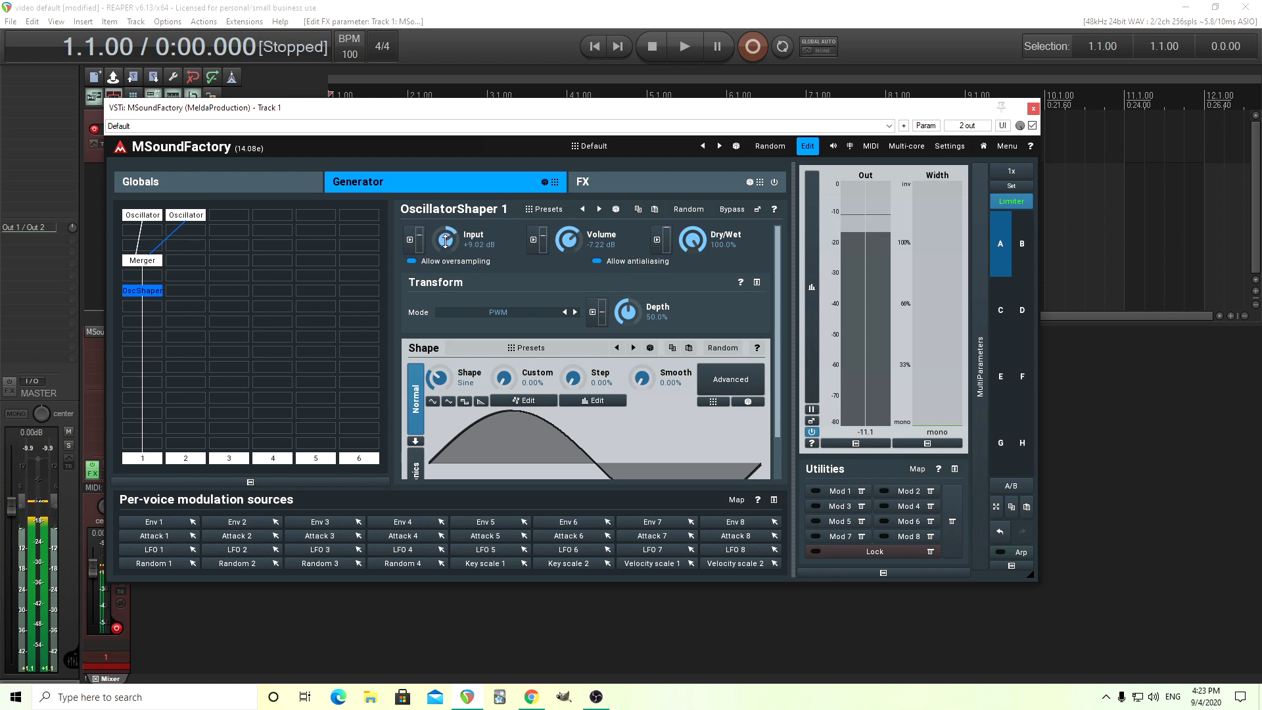
left_click_drag(446, 240, 445, 238)
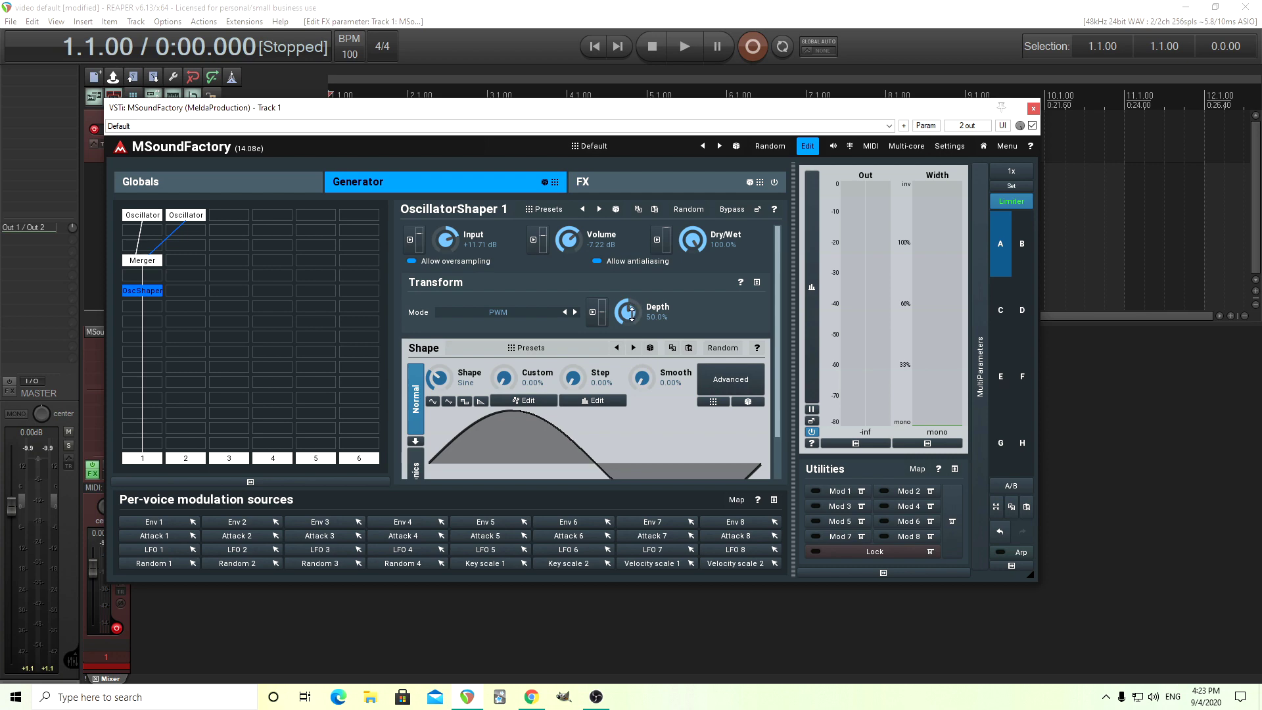
- Switch the OscillatorShaper transform mode to Bend, with Depth reset to 50.0%
left_click_drag(632, 313, 632, 286)
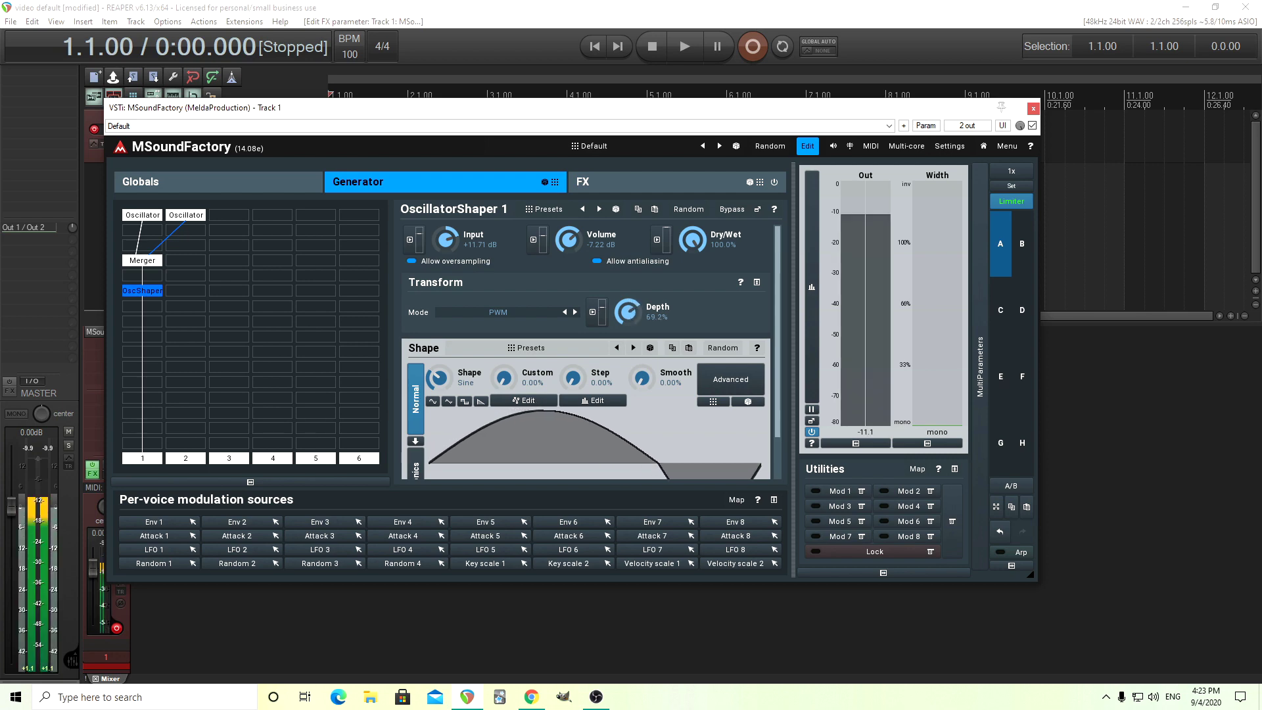
double_click(631, 313)
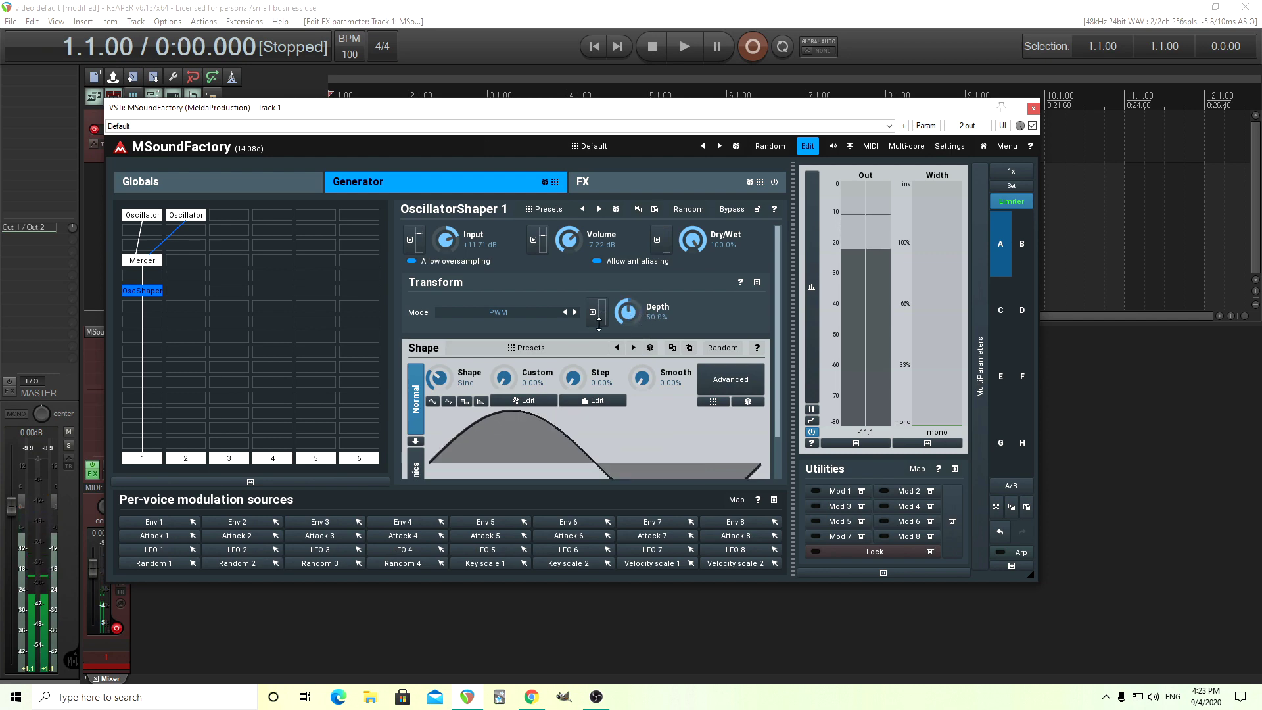
left_click(520, 317)
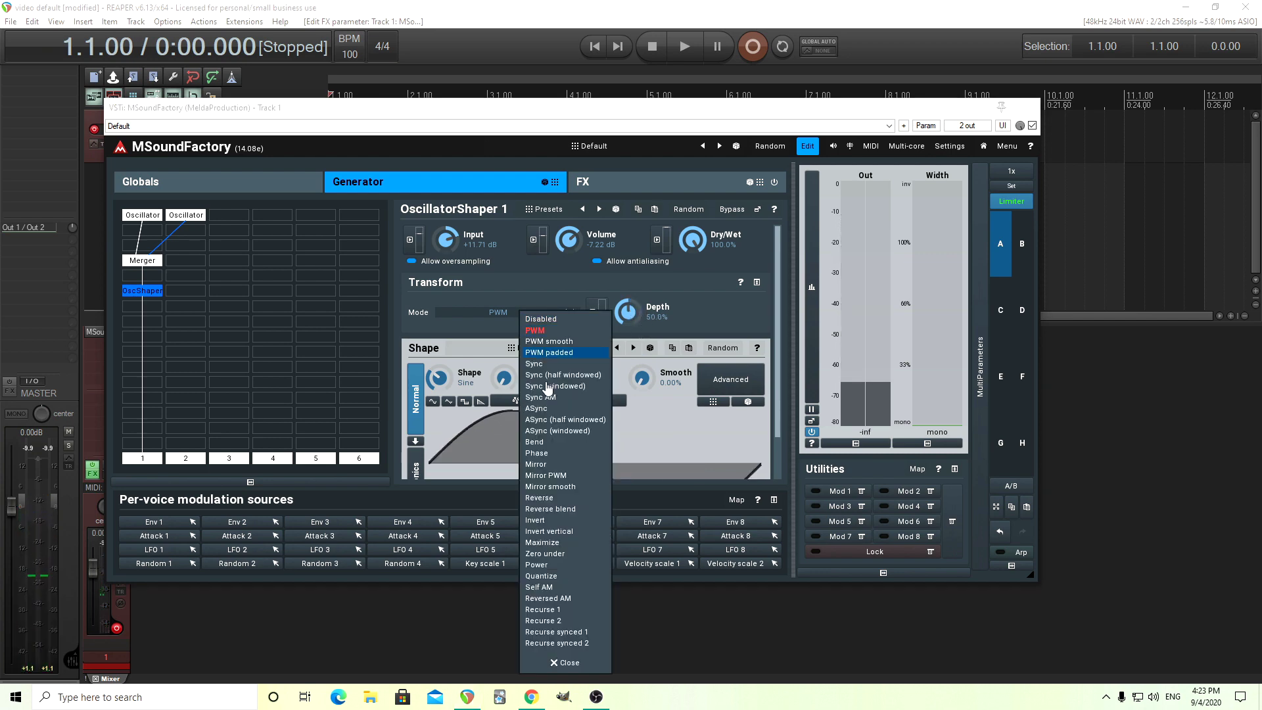
left_click(554, 442)
left_click_drag(628, 313, 628, 304)
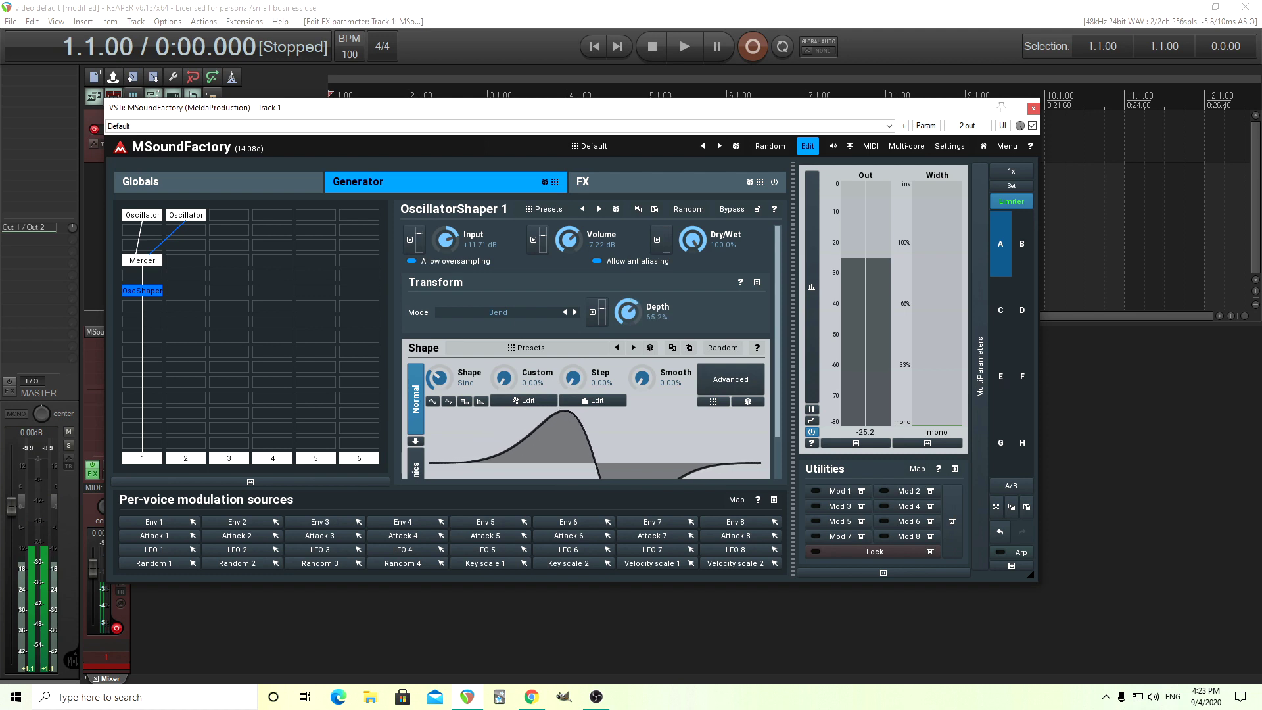
double_click(629, 309)
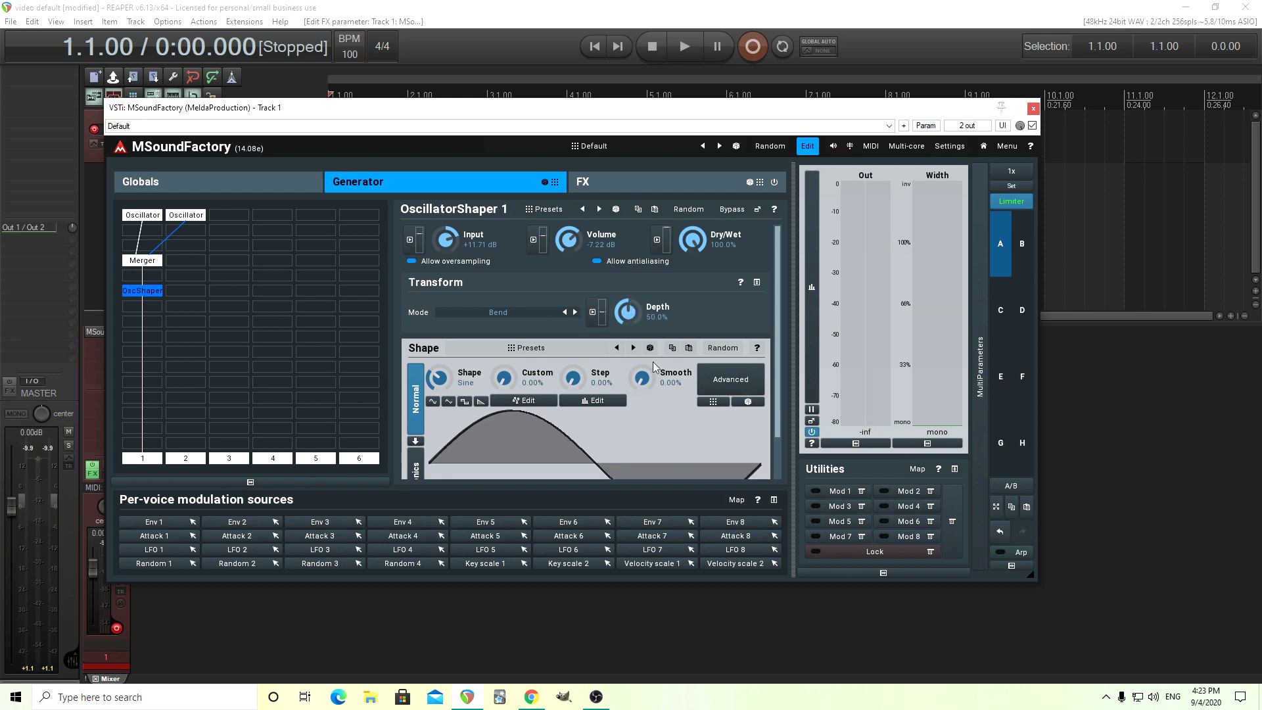
- Set the oscillators to rectangle waves and drop the OscillatorShaper Input to +5.95 dB
left_click(143, 215)
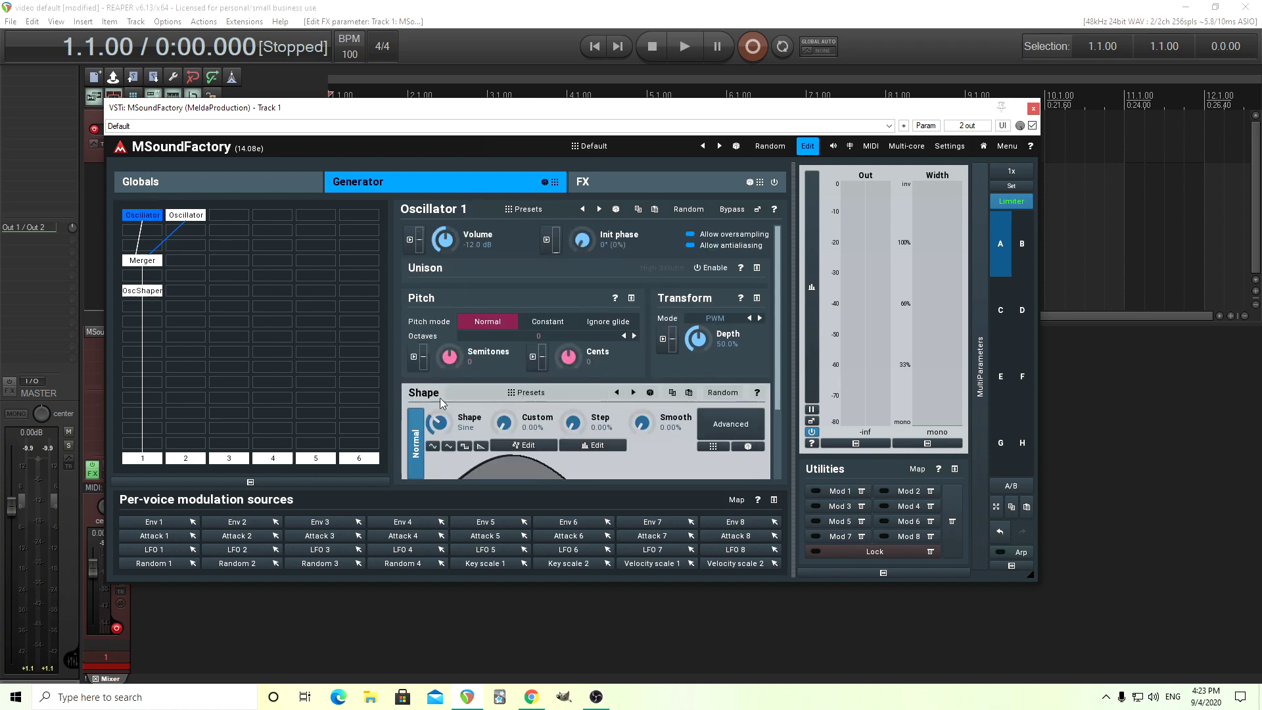
scroll(774, 348, "down", 3)
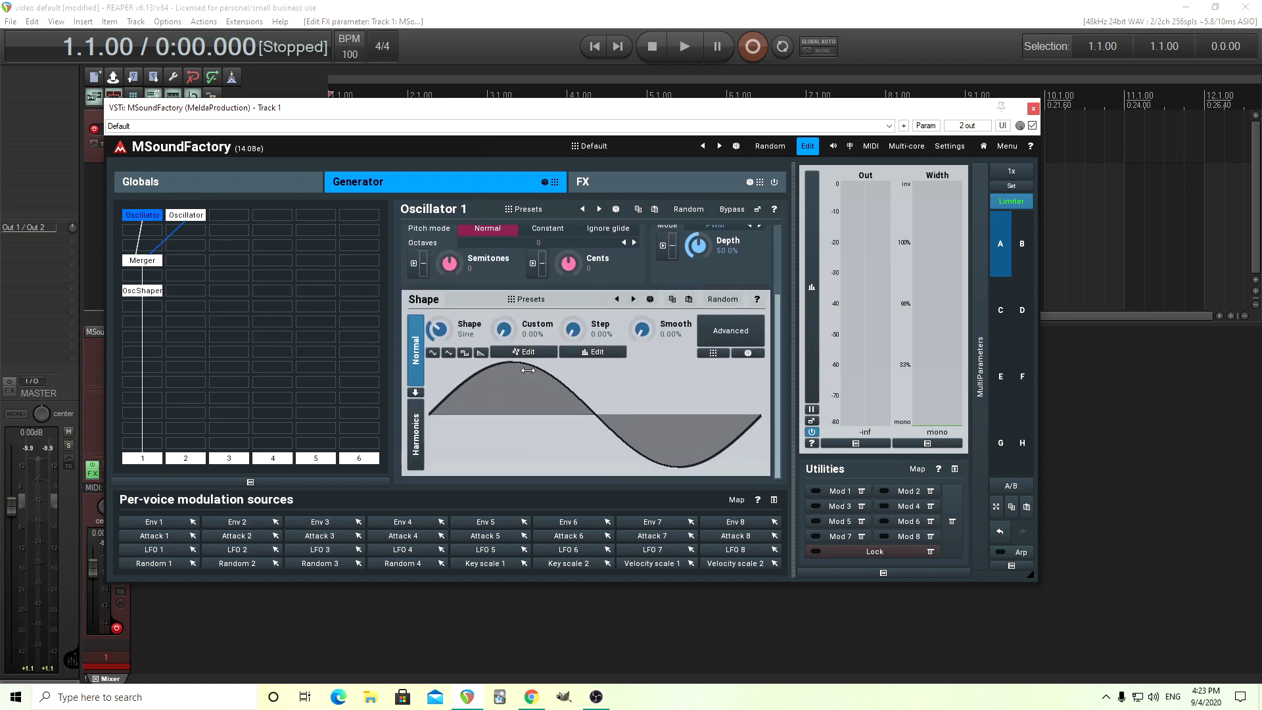
left_click(184, 218)
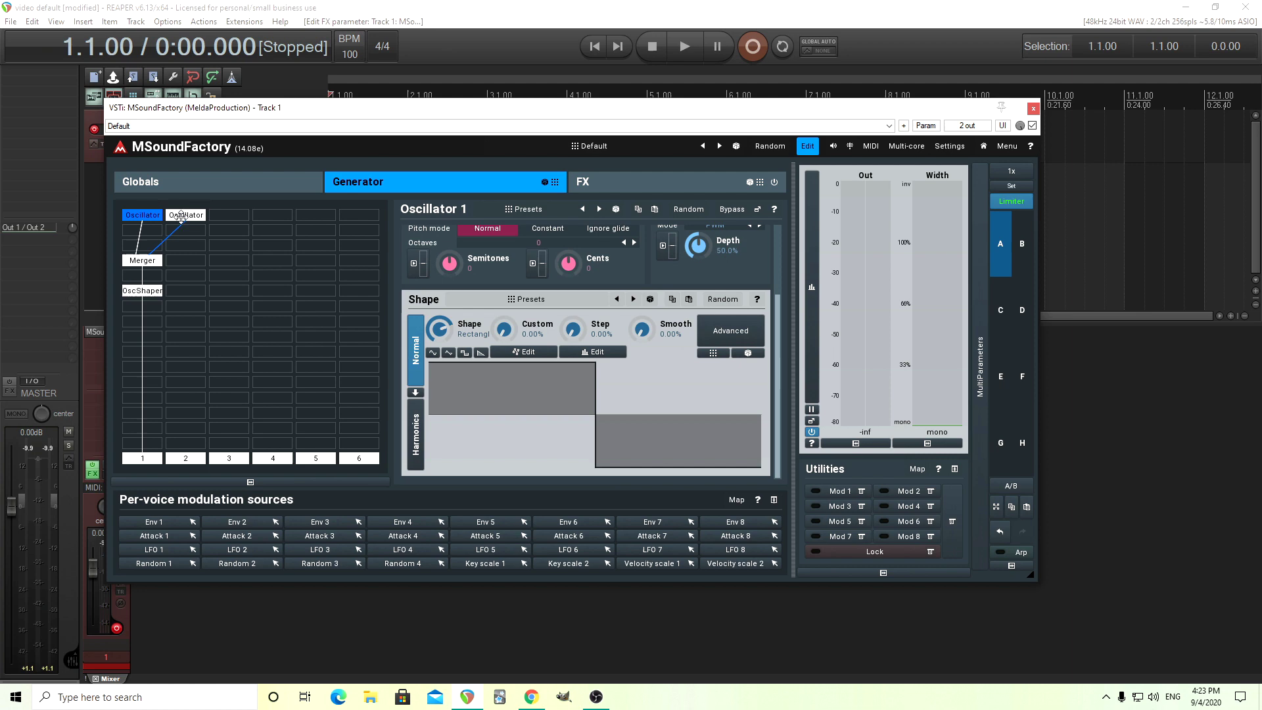
left_click(471, 448)
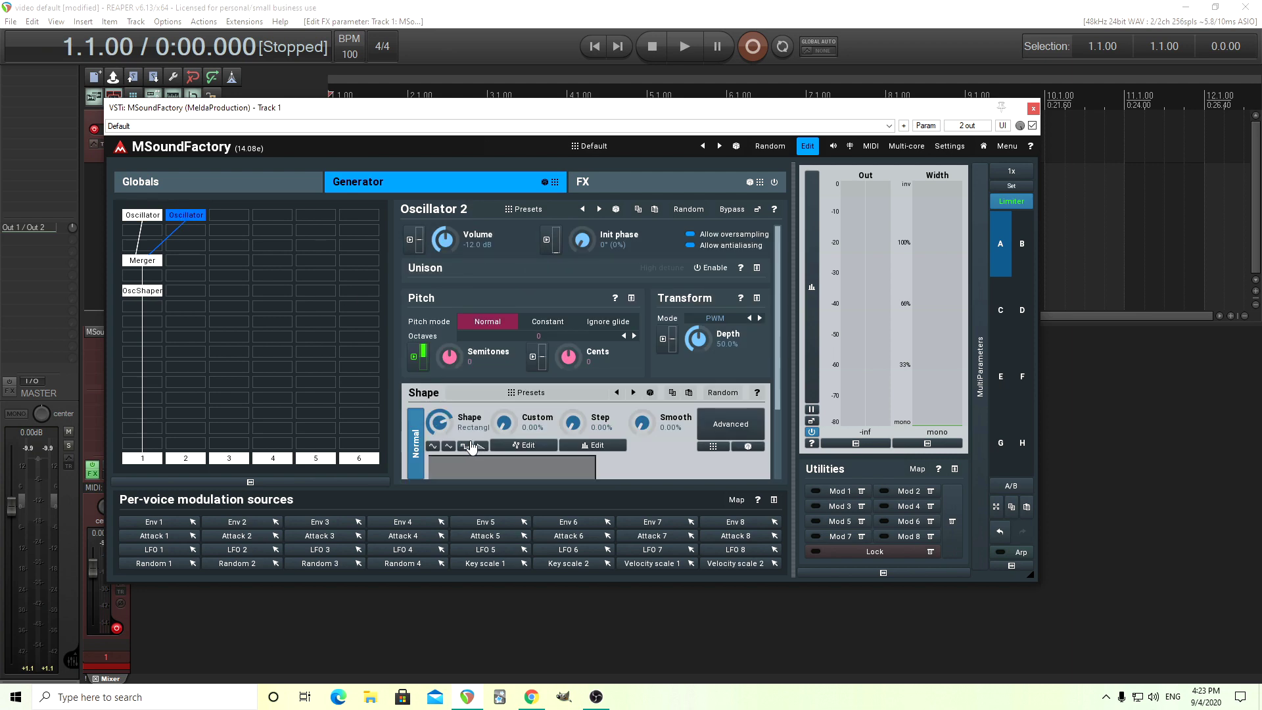
left_click(144, 291)
left_click_drag(446, 240, 446, 260)
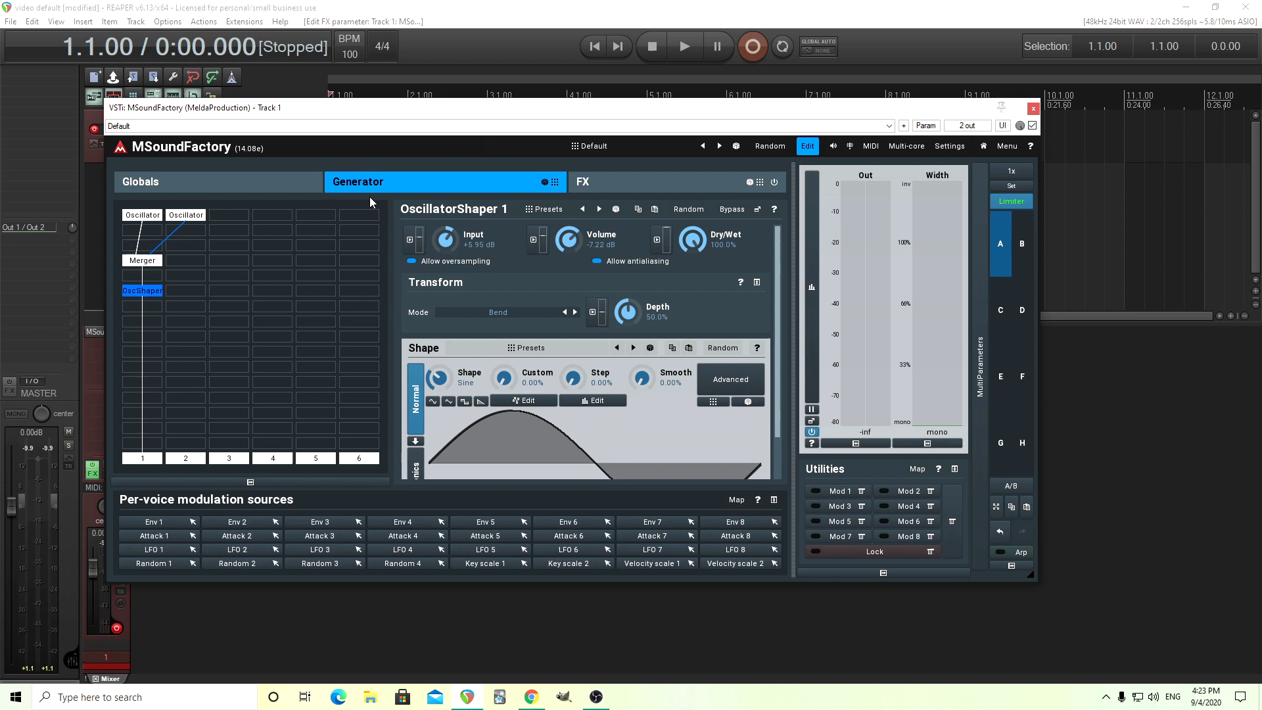
- On the Globals page, try Quality Extreme 8x, then revert it to High
left_click(216, 189)
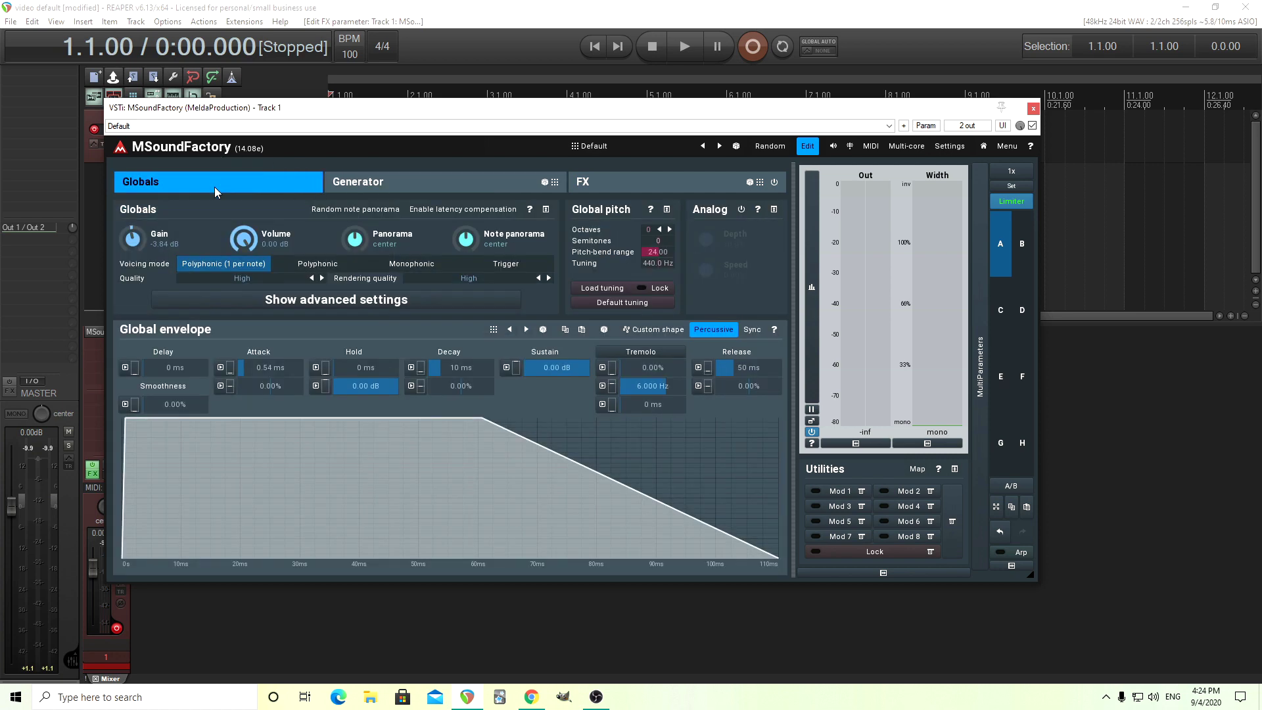
left_click(242, 282)
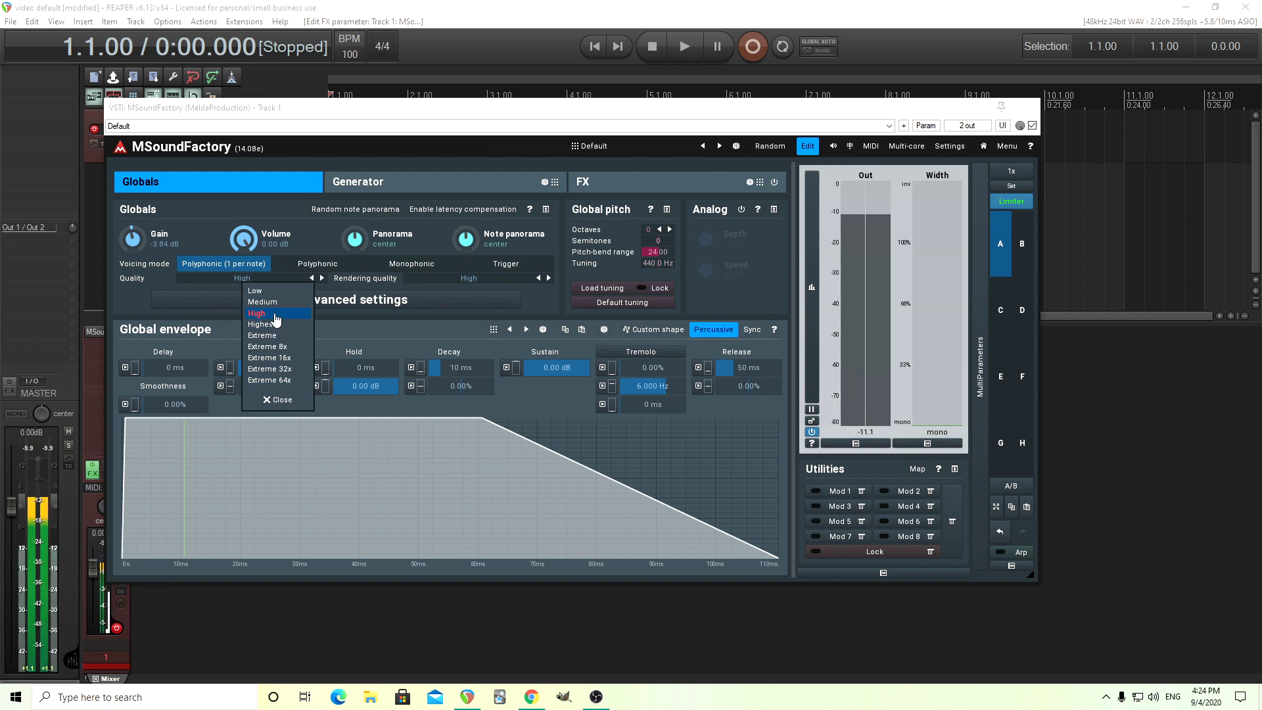
left_click(283, 347)
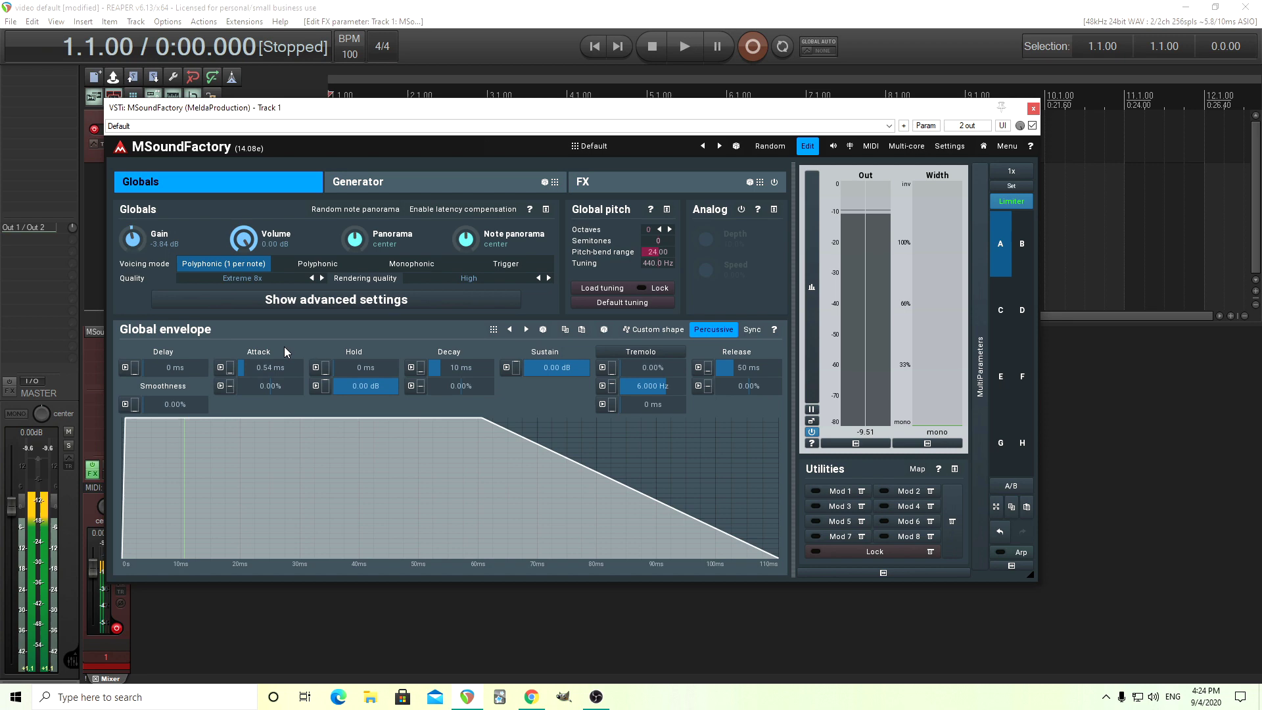
left_click(270, 280)
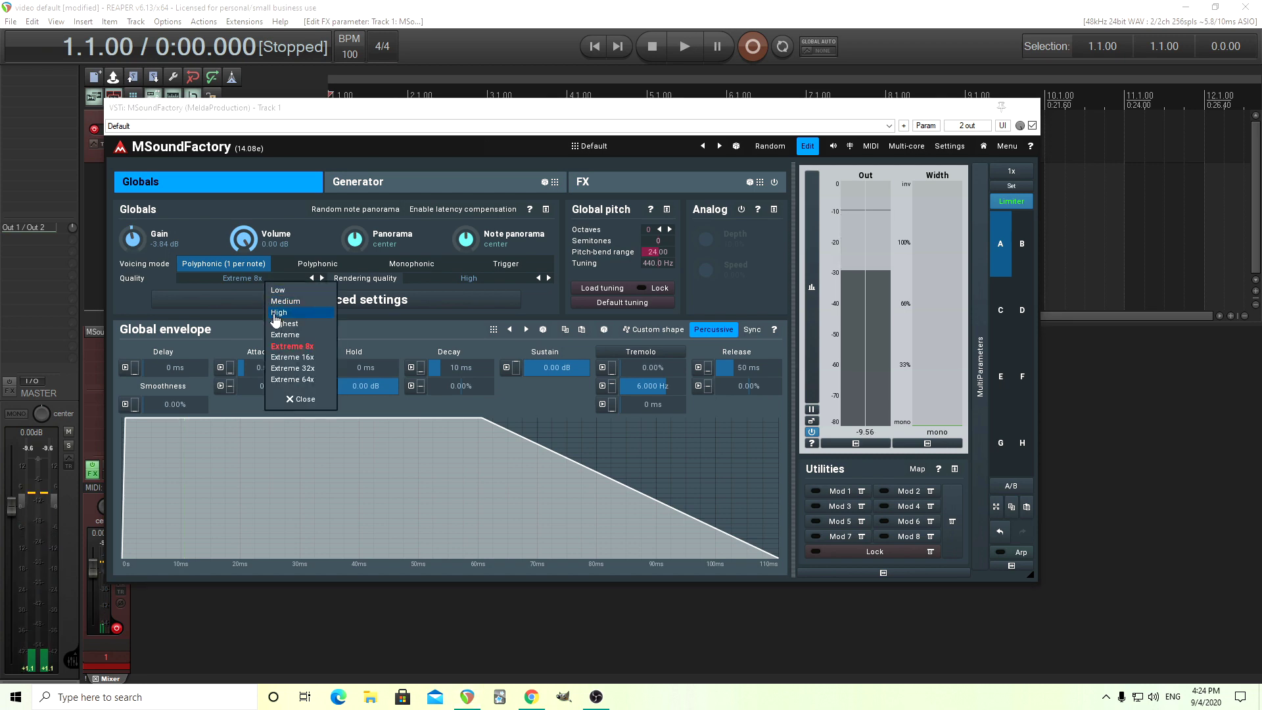
left_click(275, 313)
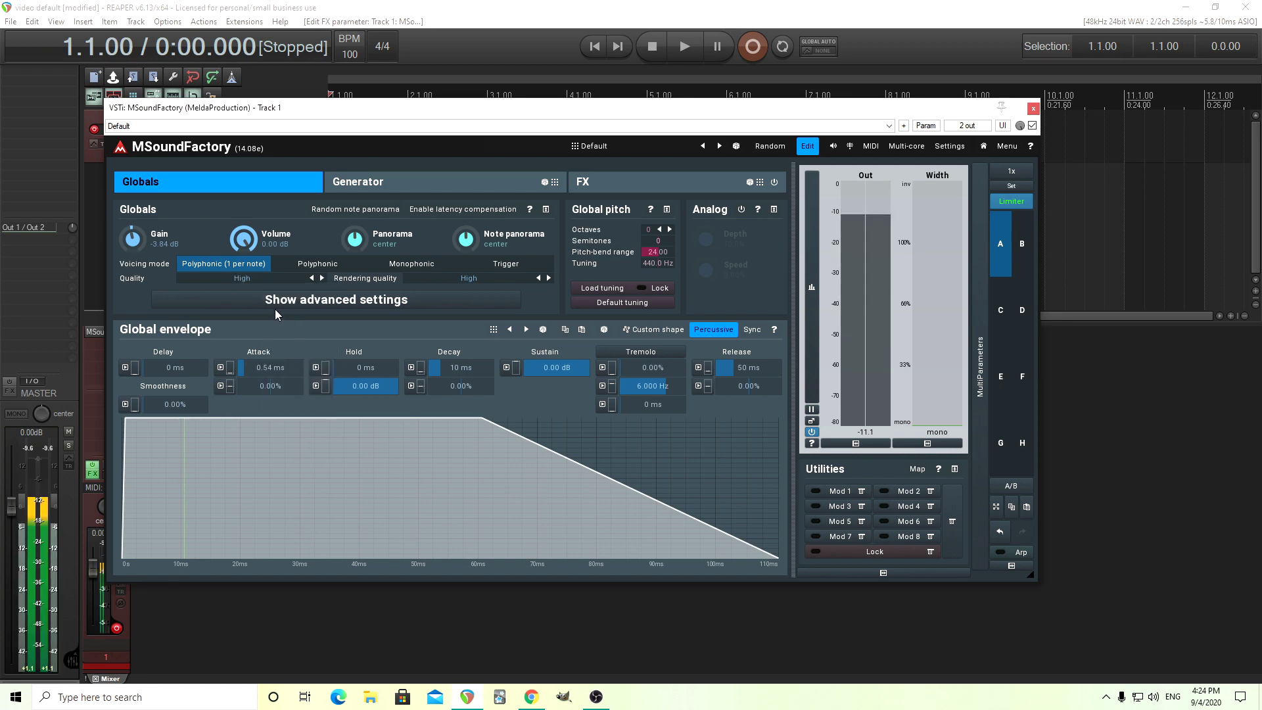
left_click(272, 284)
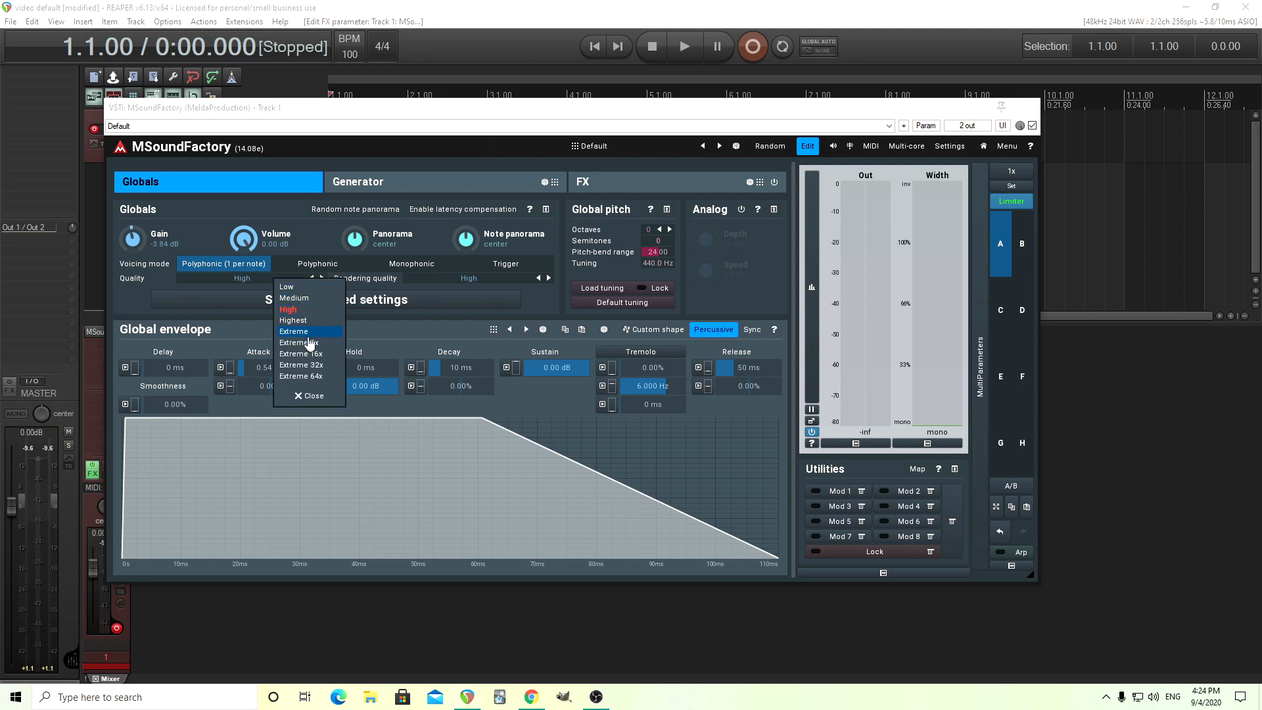
left_click(124, 278)
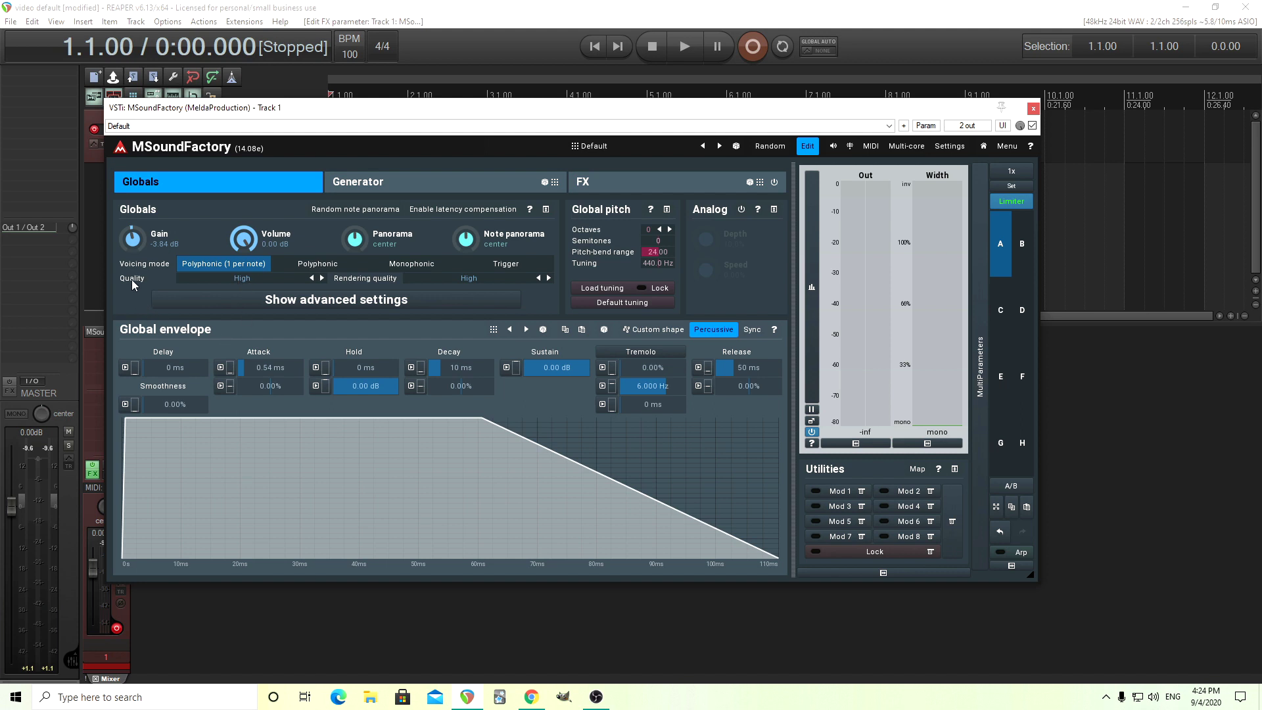
- Review the Quality and Rendering quality lists, leaving both at High
left_click(242, 284)
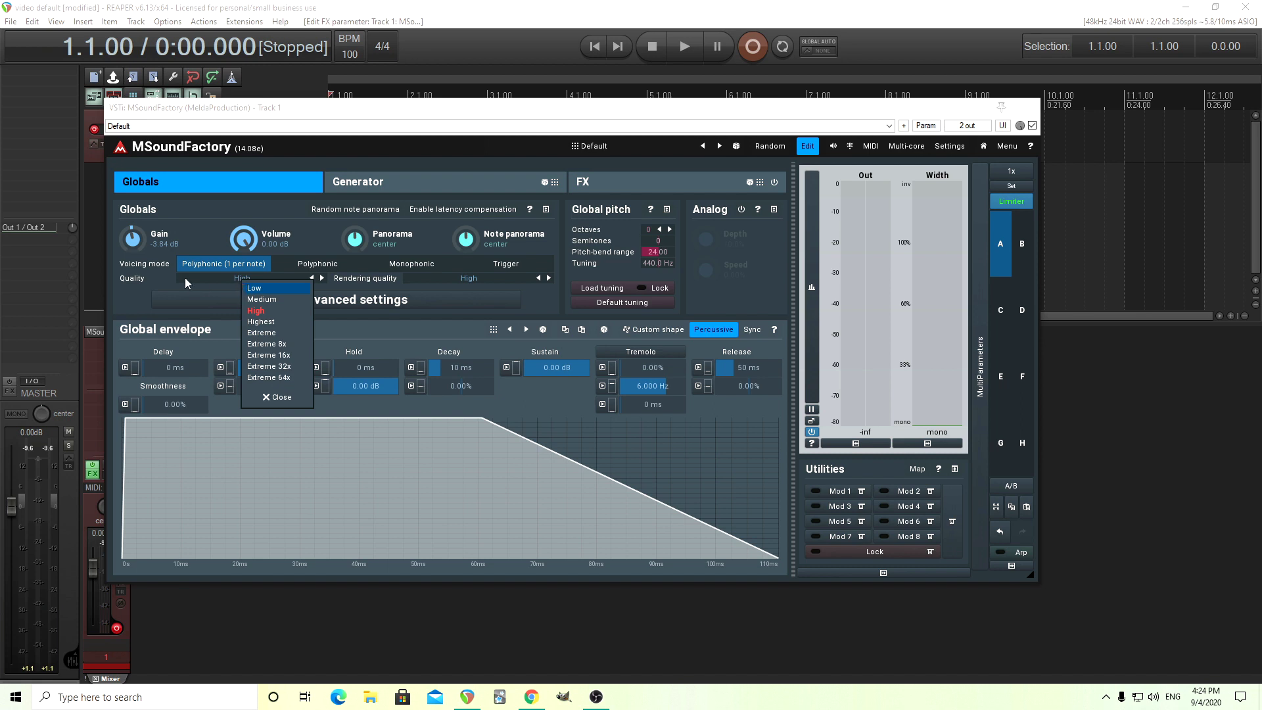
left_click(136, 281)
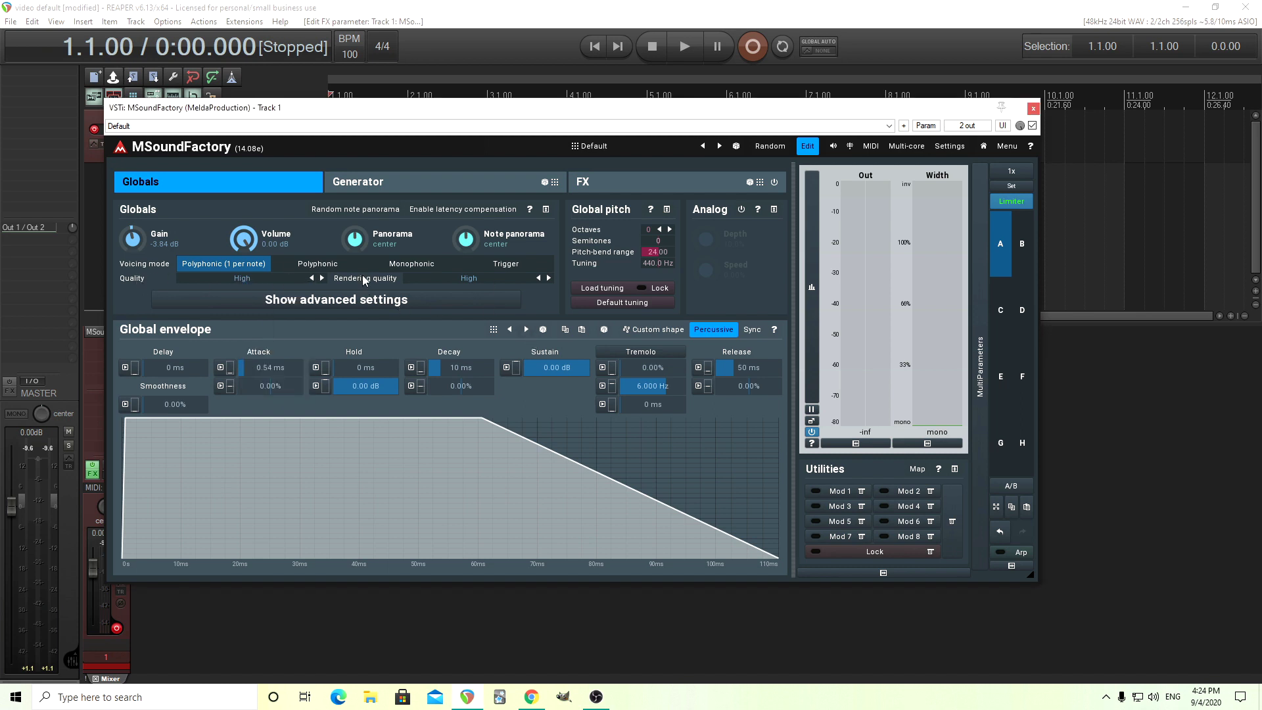
left_click(459, 287)
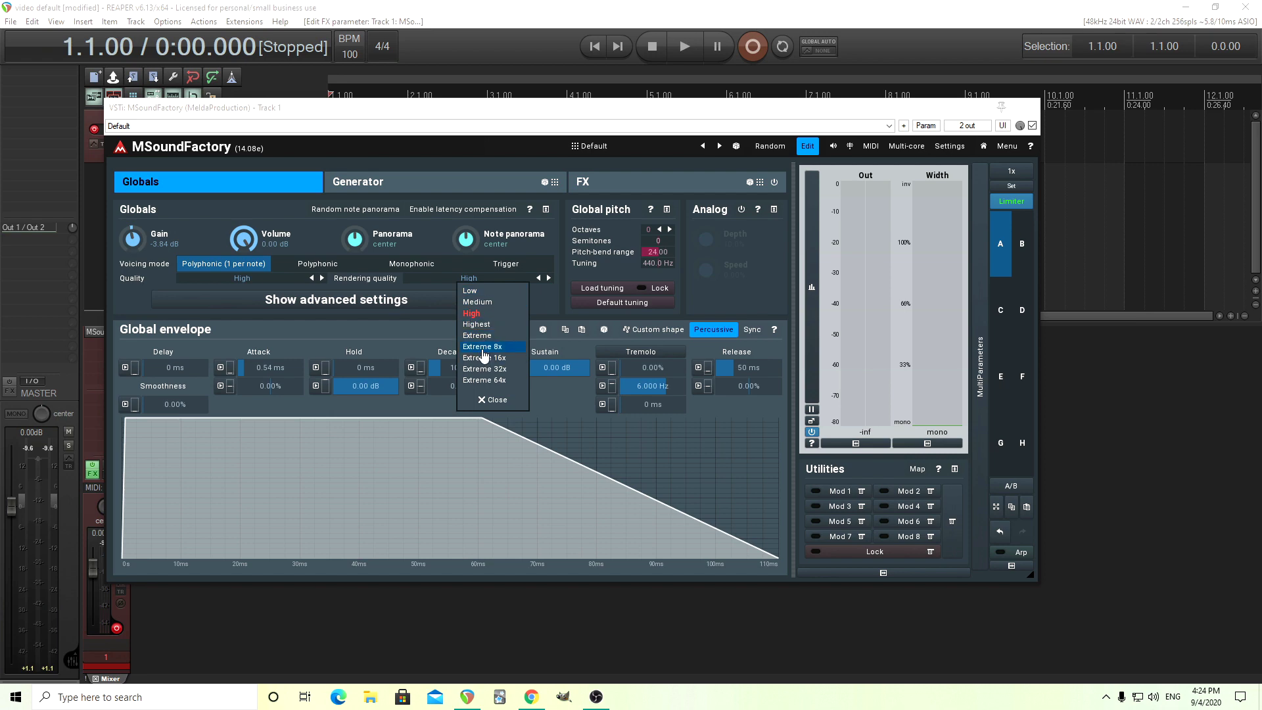
left_click(377, 280)
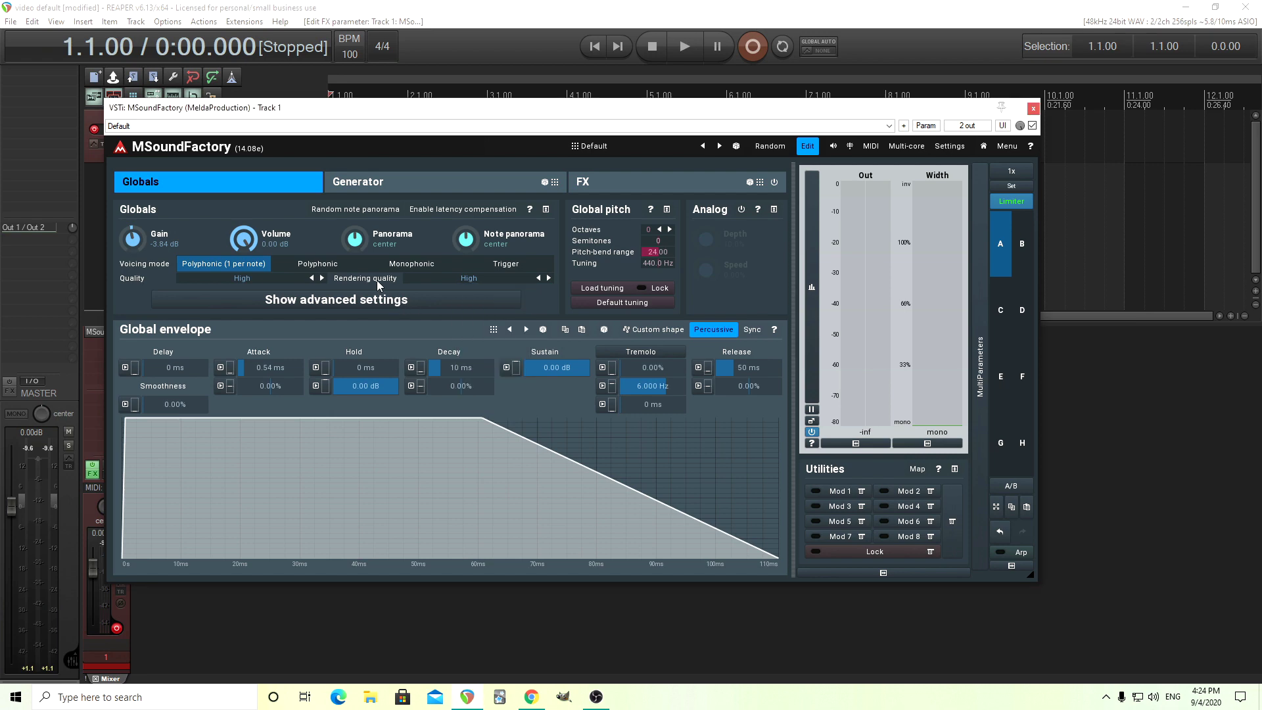
- Show the Generator module graph and check Oscillator 1 and 2 waveform shapes
left_click(374, 186)
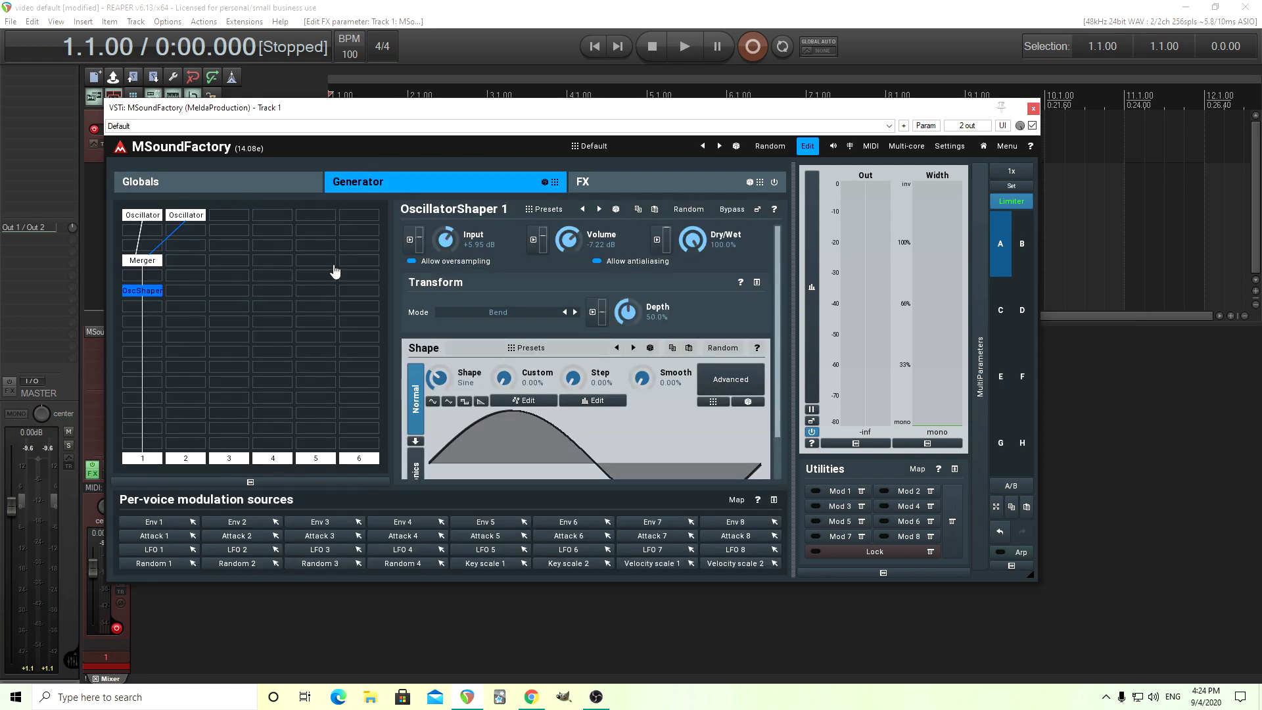
left_click(144, 219)
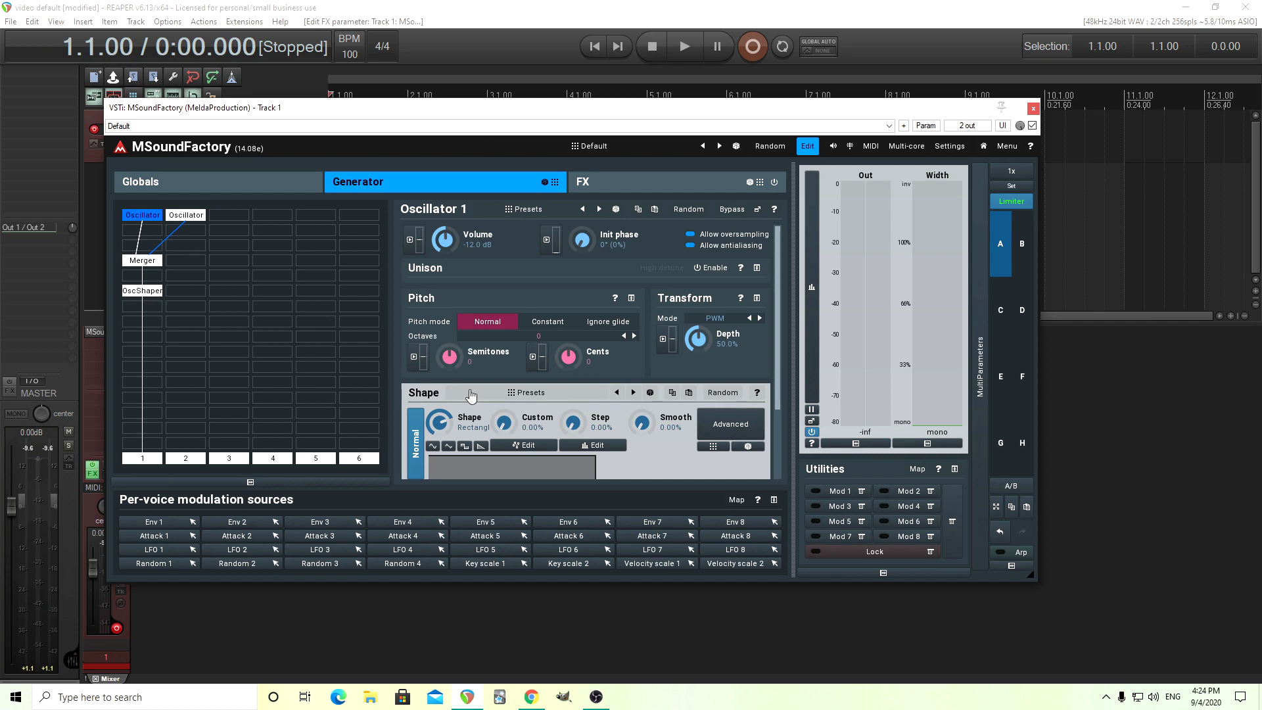
left_click(448, 446)
left_click(187, 216)
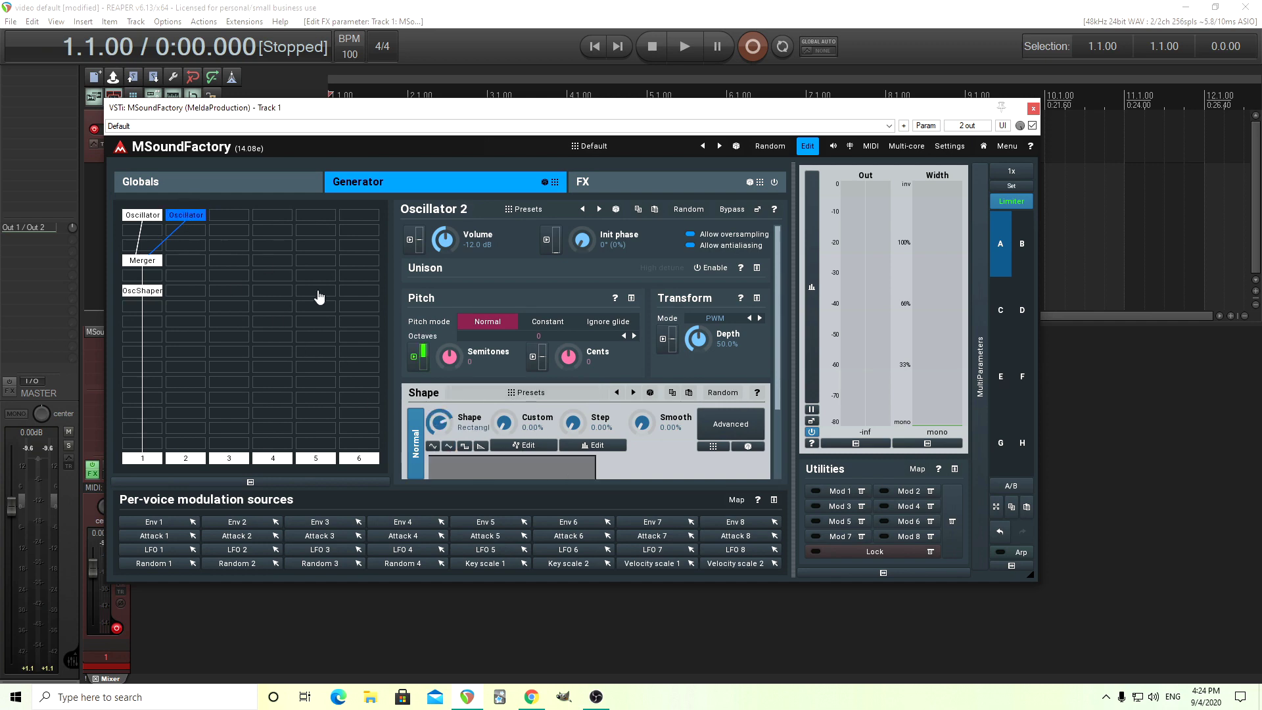
left_click(449, 447)
- Nudge the OscillatorShaper's bend depth to 65.2%, then reset it to 50%
left_click(145, 292)
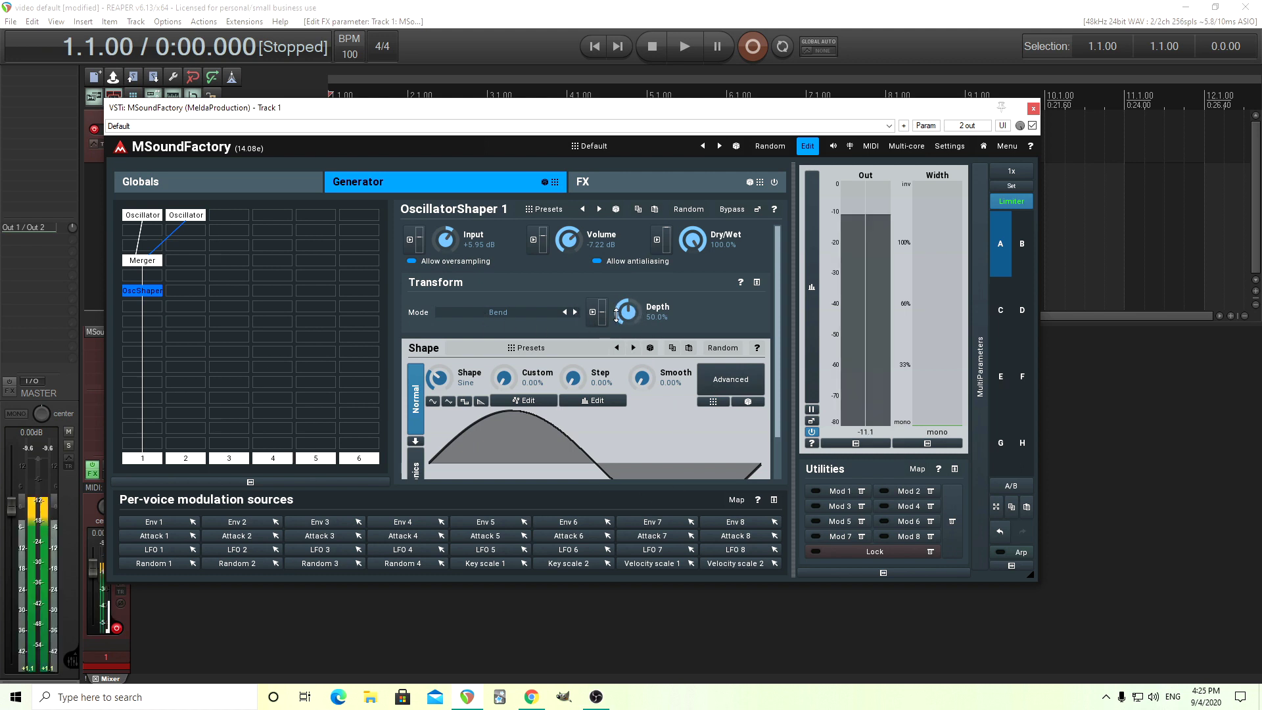
left_click_drag(617, 314, 617, 296)
double_click(626, 313)
- Audition the Keys folder's Mark I and Mark II presets for the shaper's shape
left_click(539, 350)
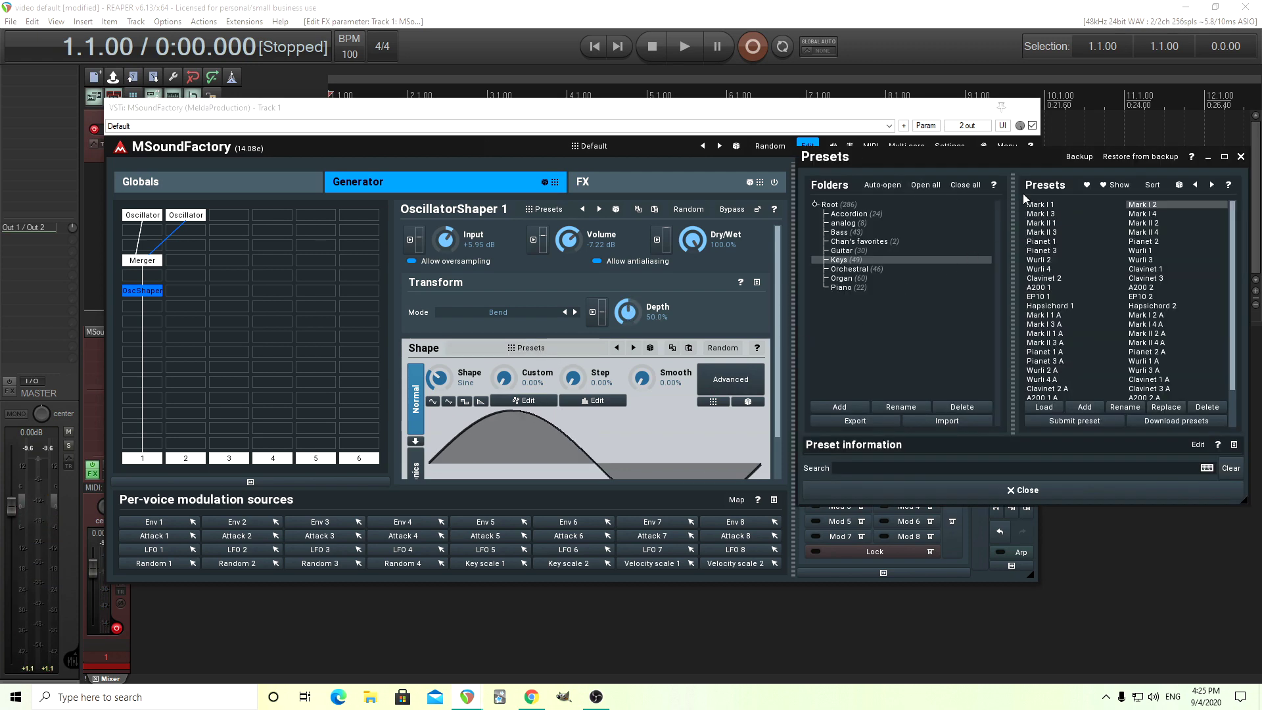
left_click(1048, 205)
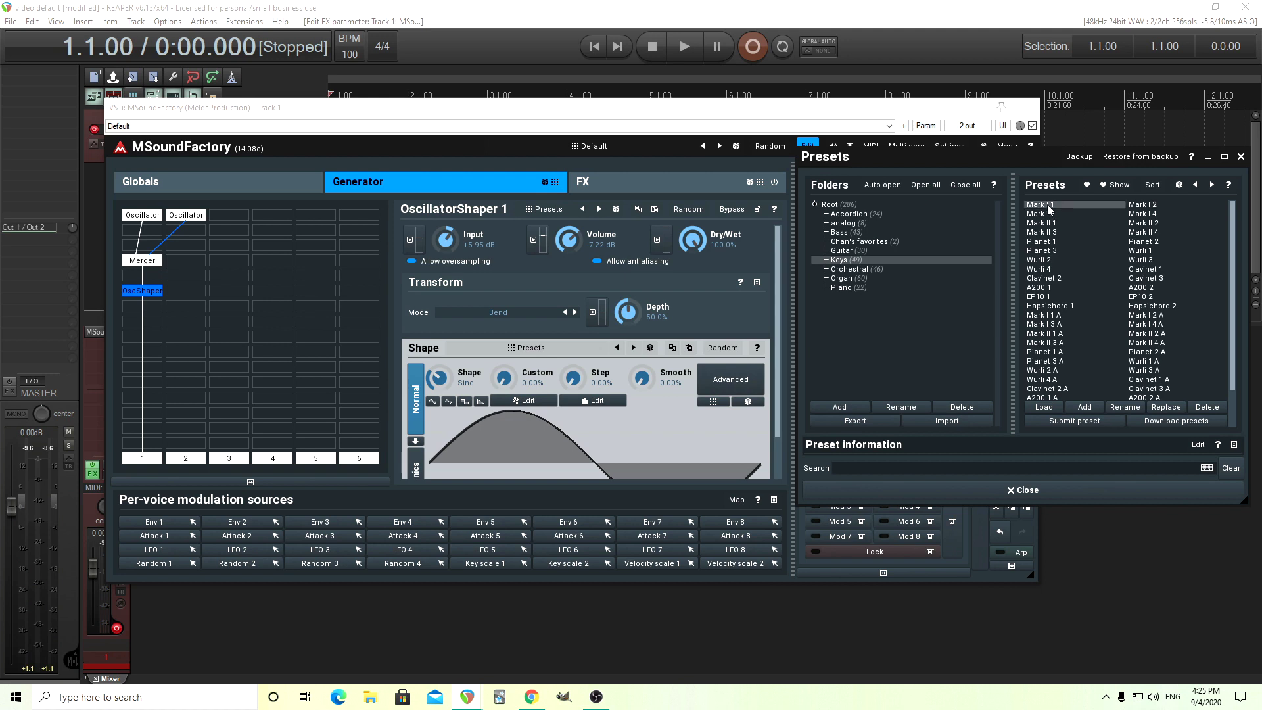
left_click(1143, 207)
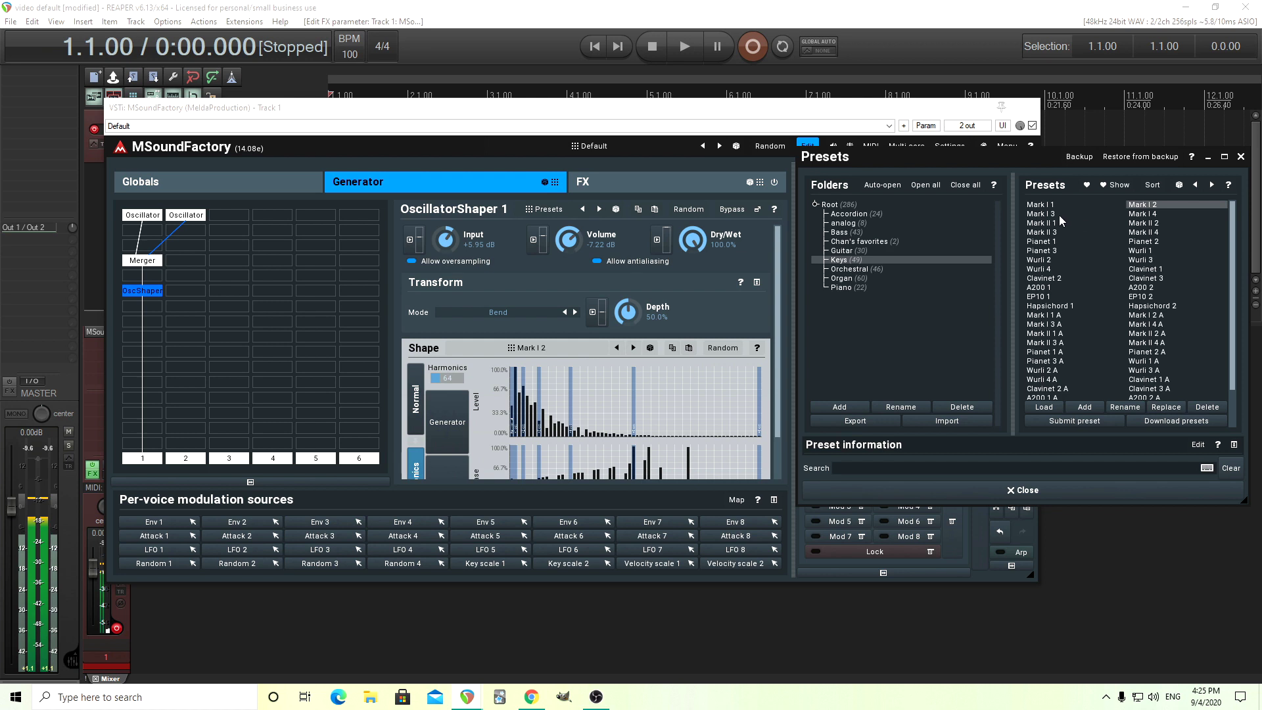
left_click(1143, 215)
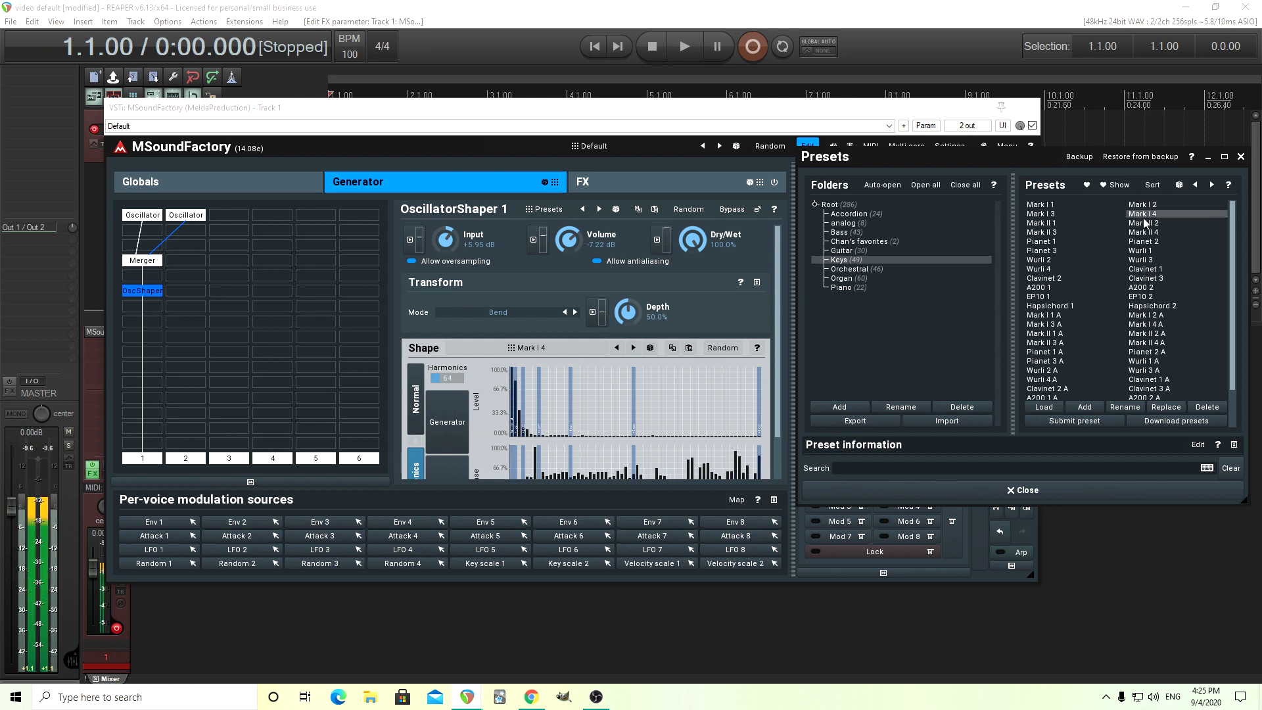
left_click(1054, 224)
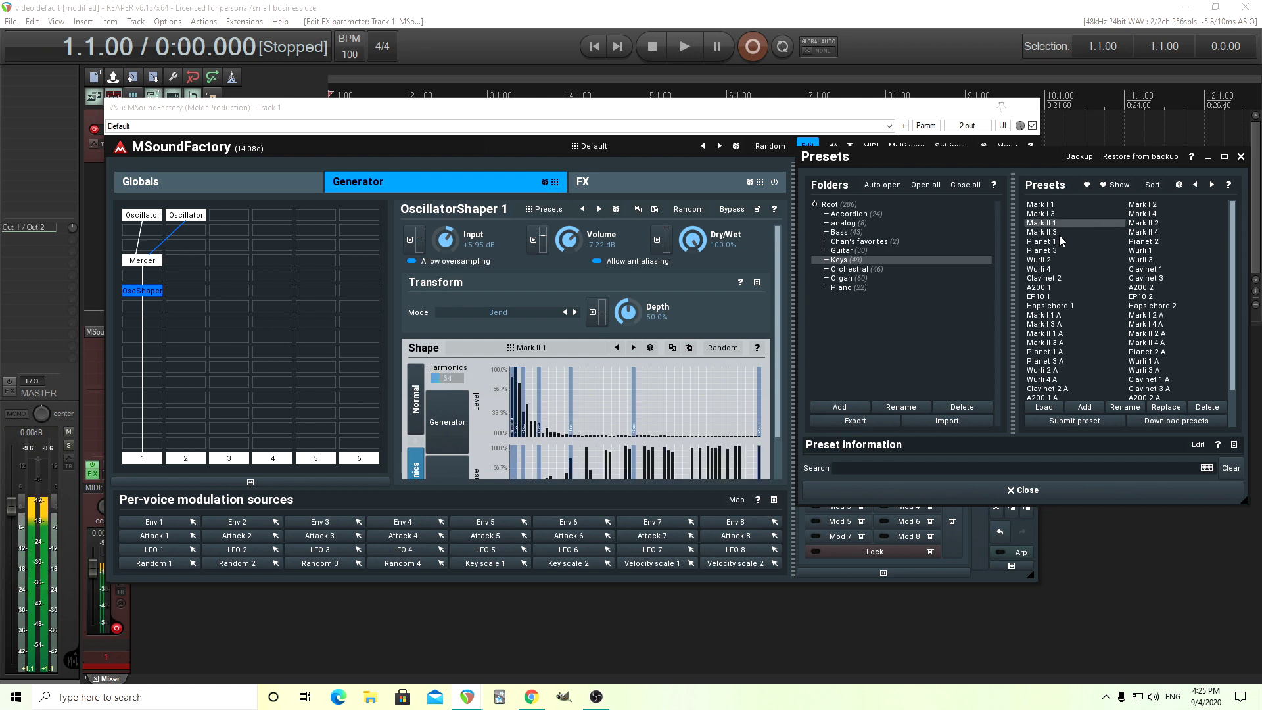
left_click(1059, 233)
- Try the Wurli and Clavinet presets, settle on Clavinet 1, and close the browser
left_click(1134, 250)
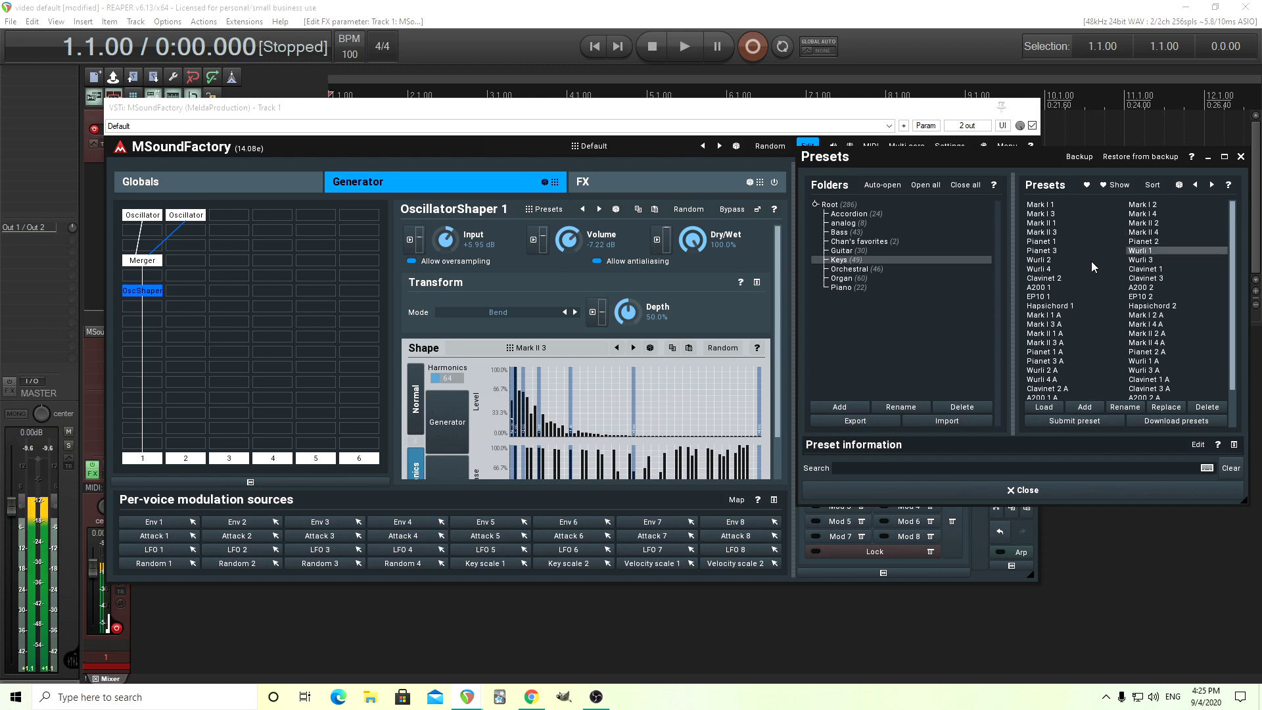
left_click(1144, 260)
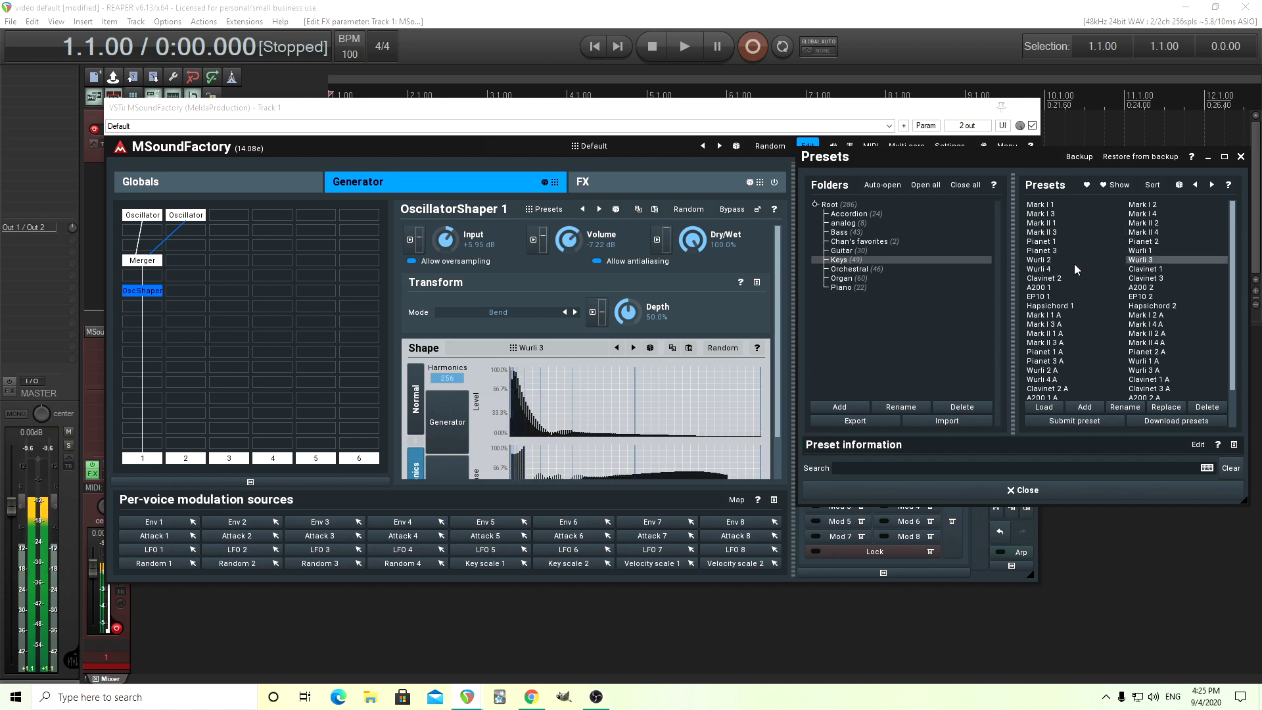
left_click(1055, 270)
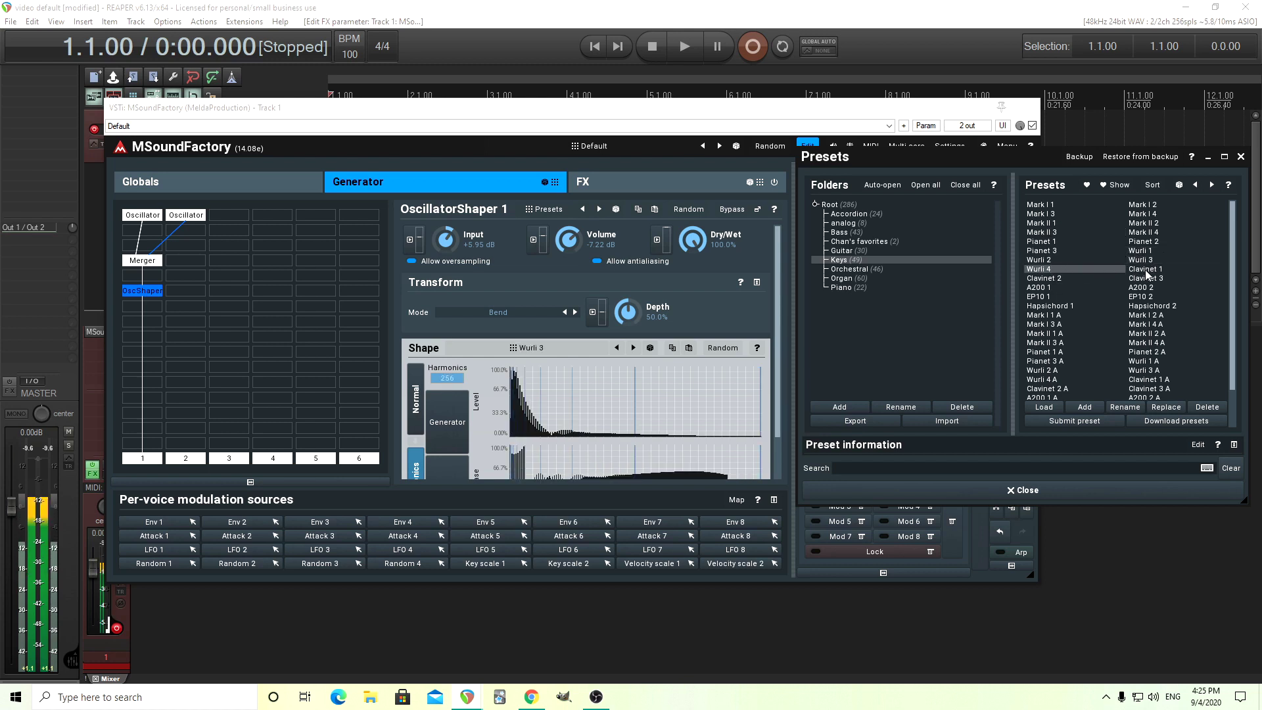
left_click(1061, 279)
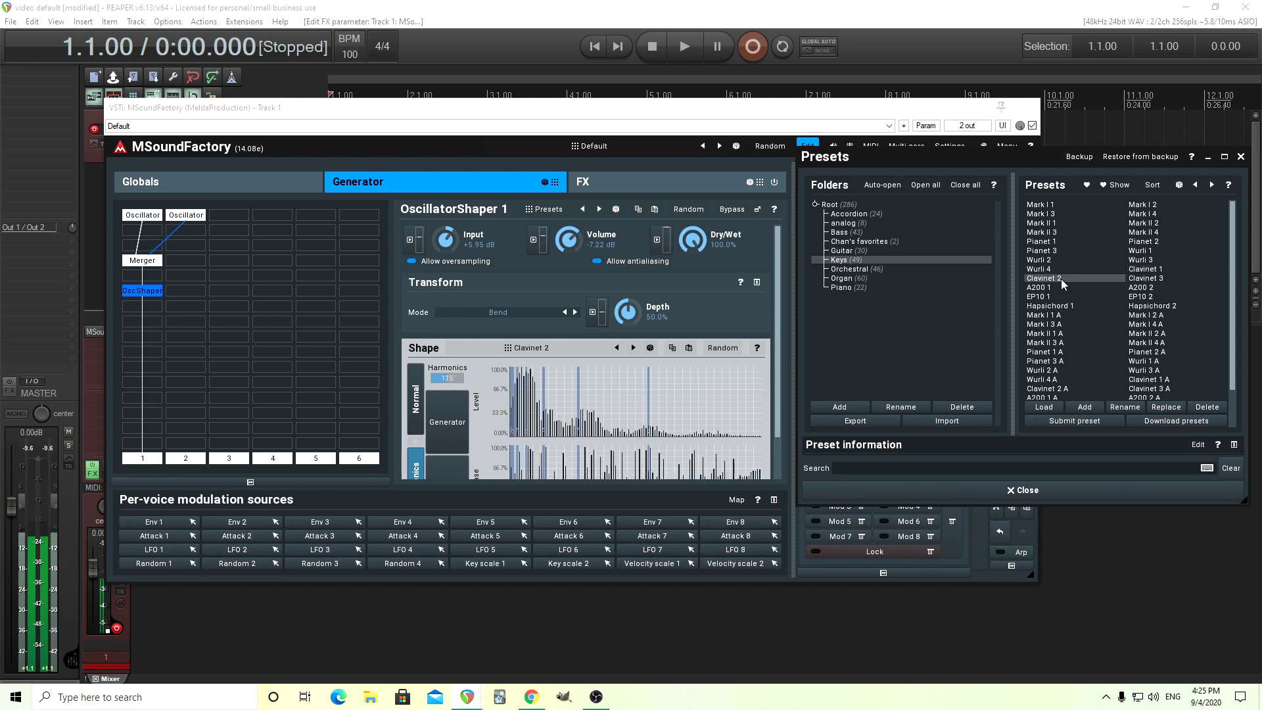
left_click(1143, 269)
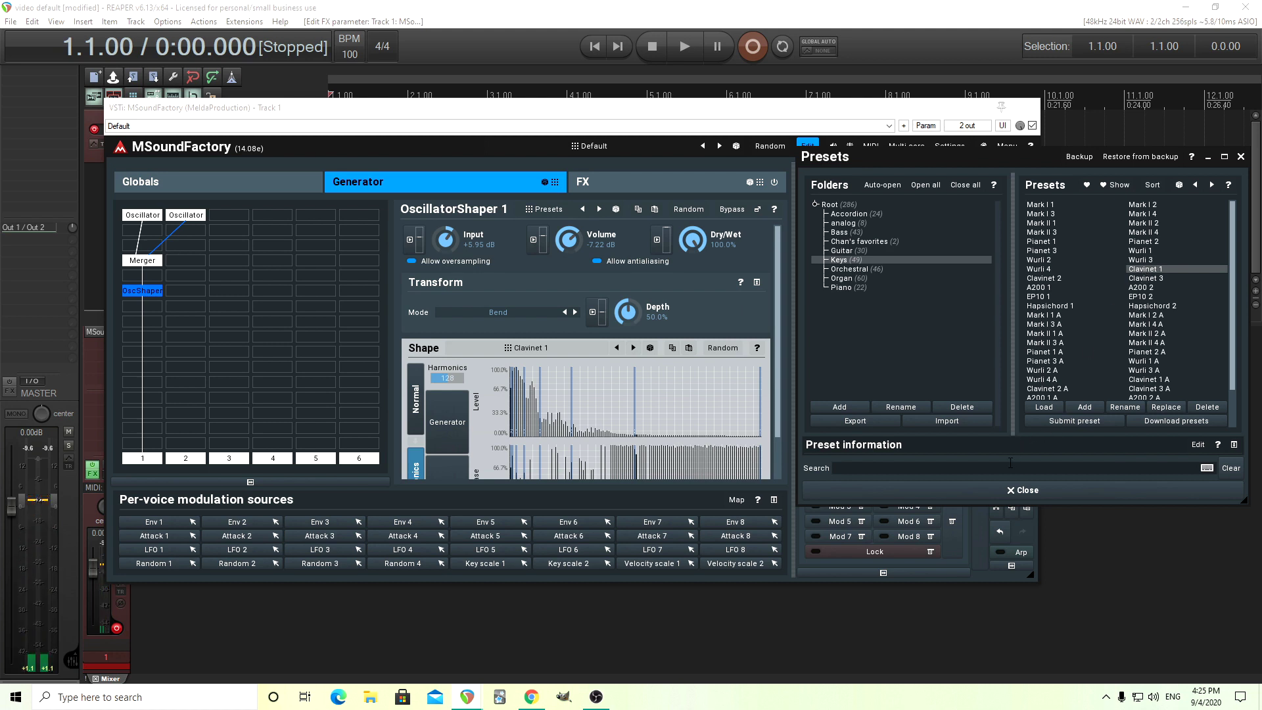
left_click(1019, 490)
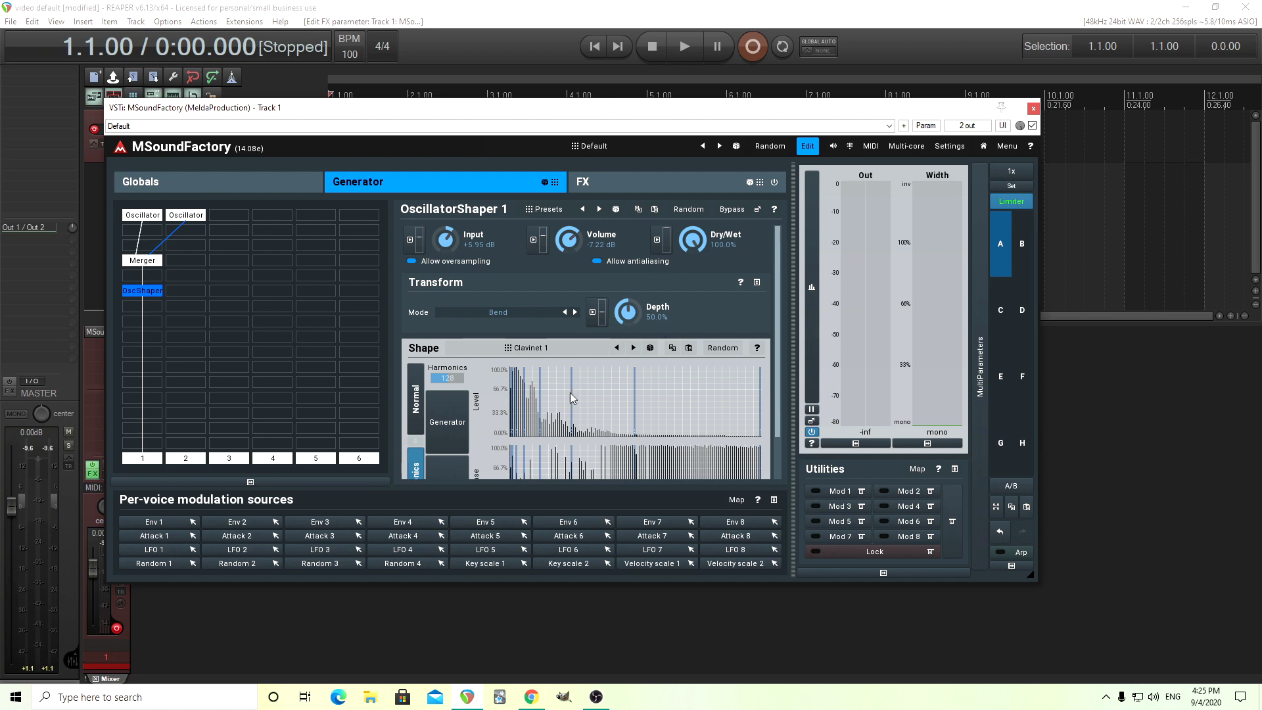
- Detune Oscillator 2 by +100 cents and reset Oscillator 1 to 0 semitones, 0 cents
left_click(175, 223)
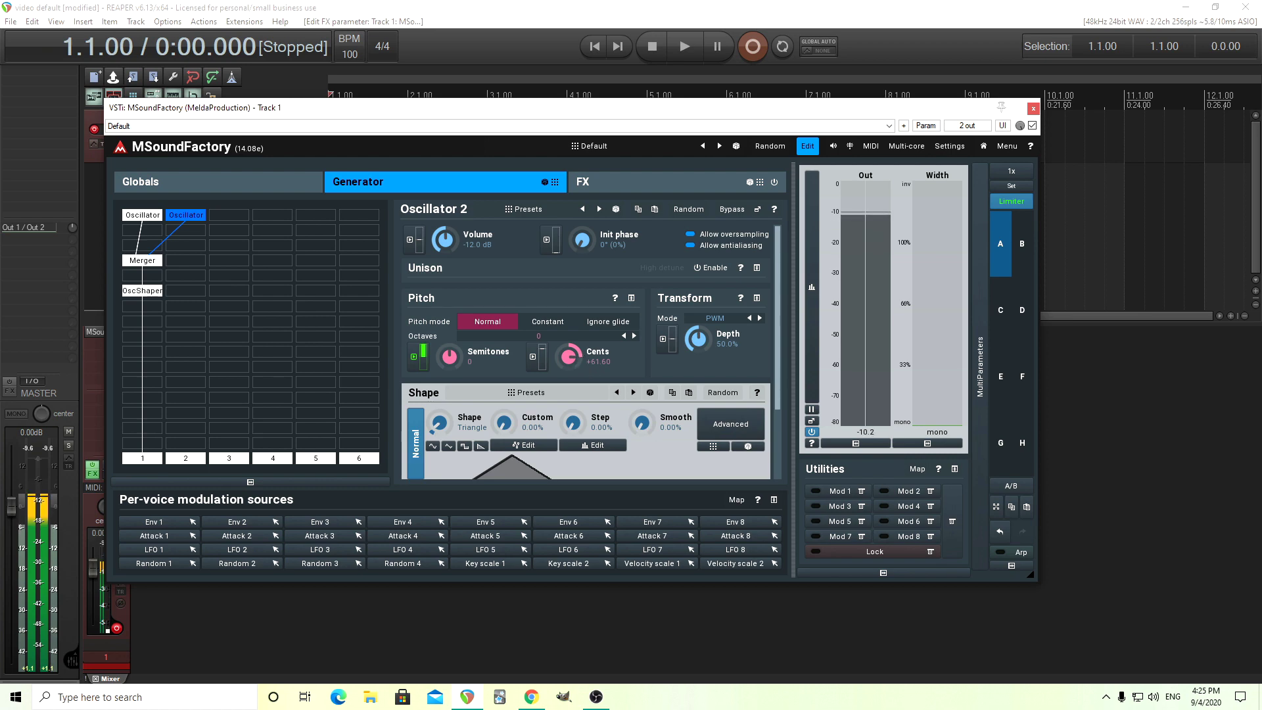
left_click_drag(576, 359, 574, 356)
left_click(141, 216)
left_click_drag(449, 356, 449, 388)
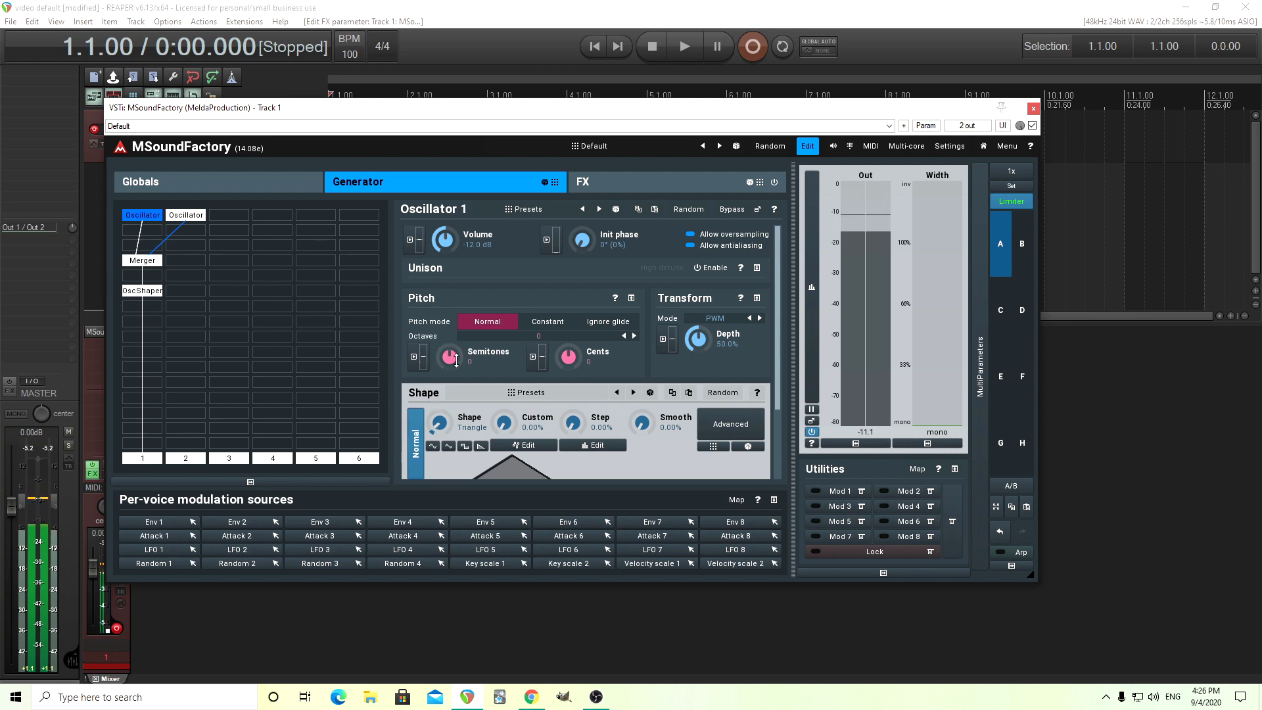
left_click_drag(559, 363, 559, 321)
double_click(569, 356)
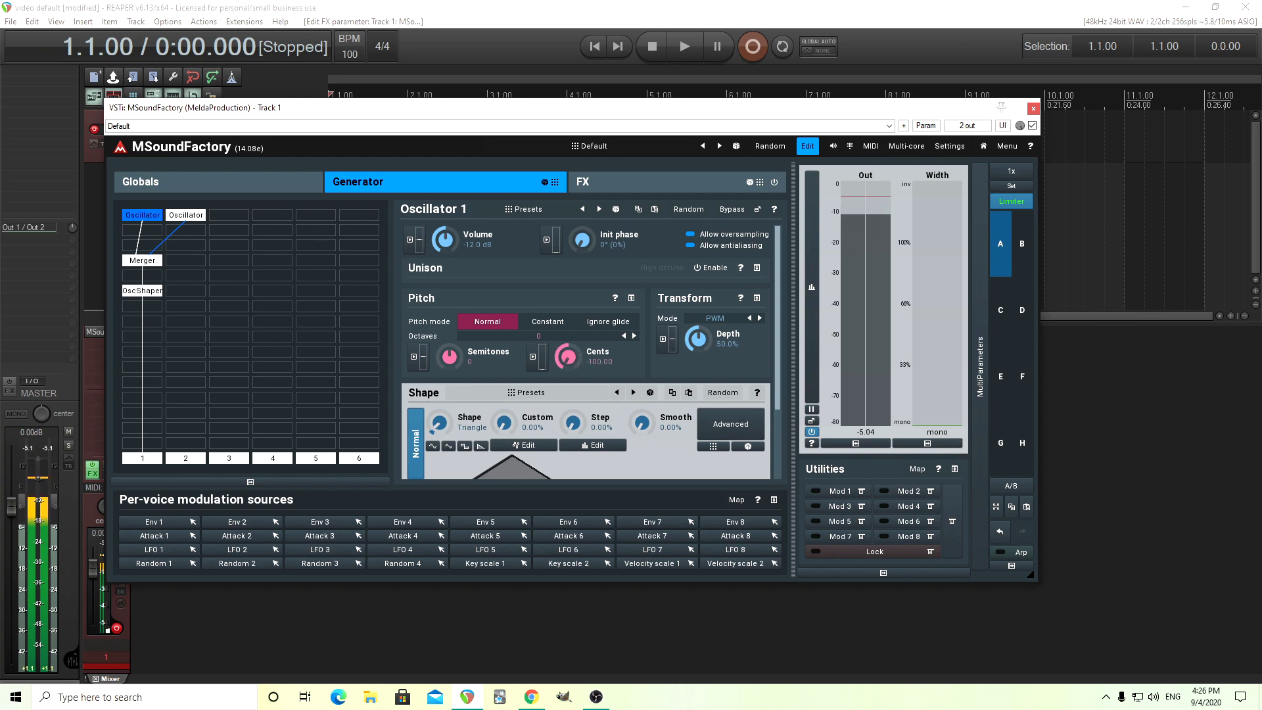
left_click_drag(470, 357, 471, 394)
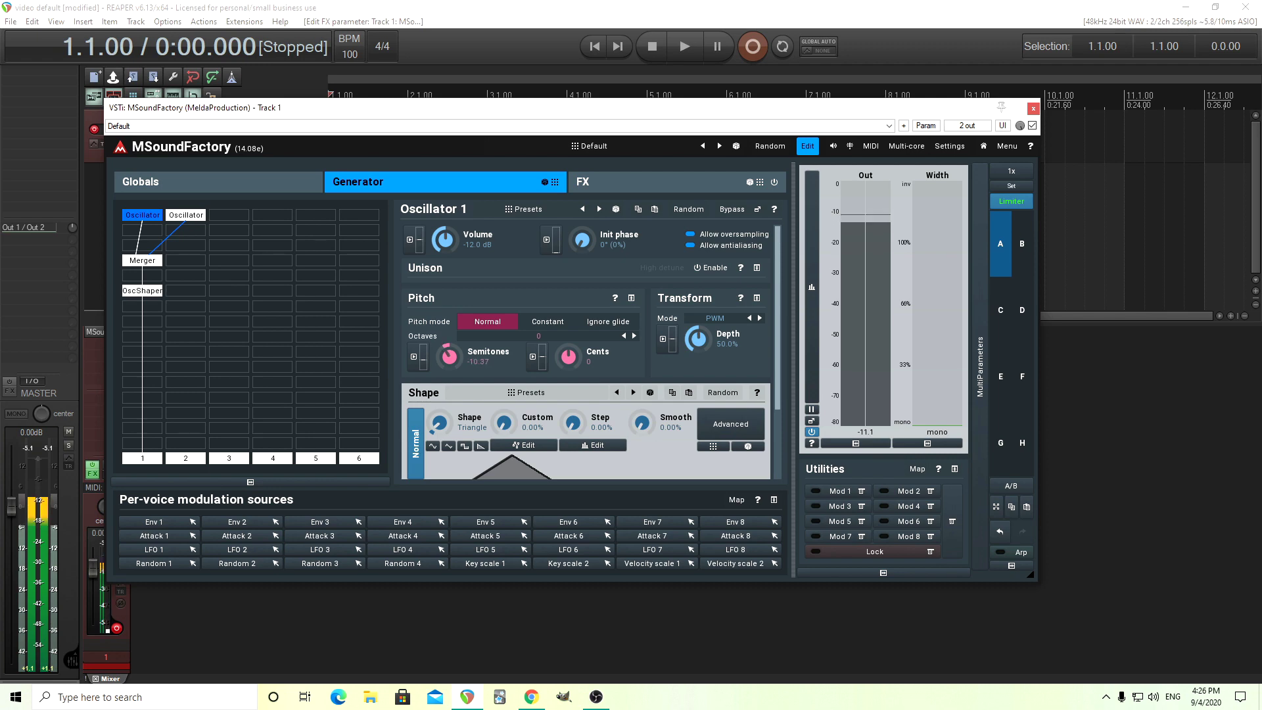
double_click(449, 356)
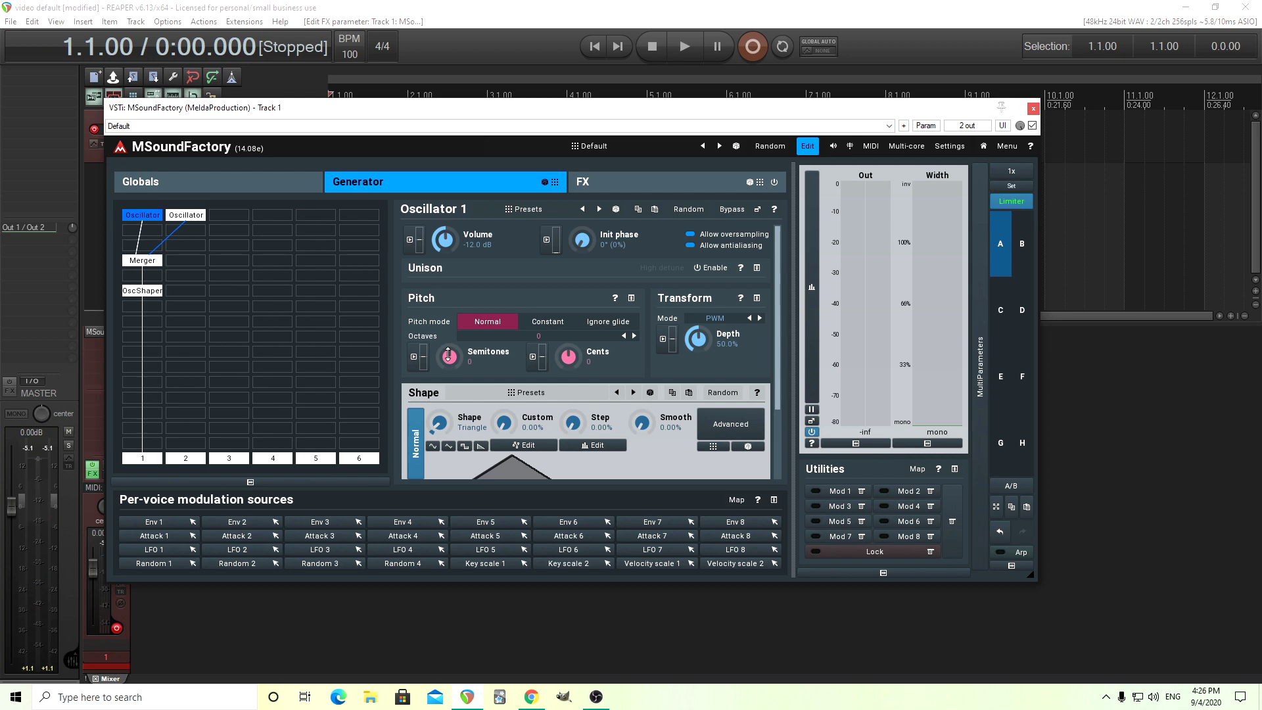
left_click(186, 215)
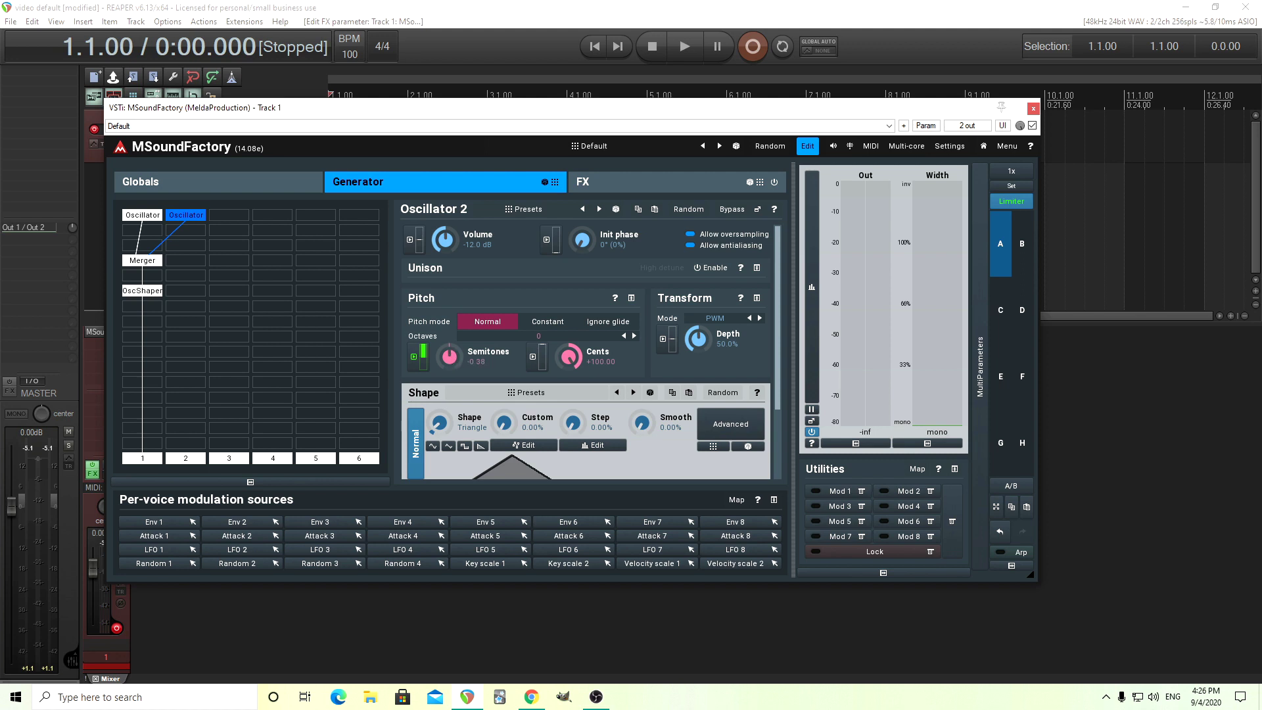
mouse_move(449, 357)
left_mouse_down()
mouse_move(450, 368)
mouse_move(450, 349)
left_mouse_up()
- Revisit the OscillatorShaper and Oscillator 2, showing the shaper's normal shape curve
left_click(146, 296)
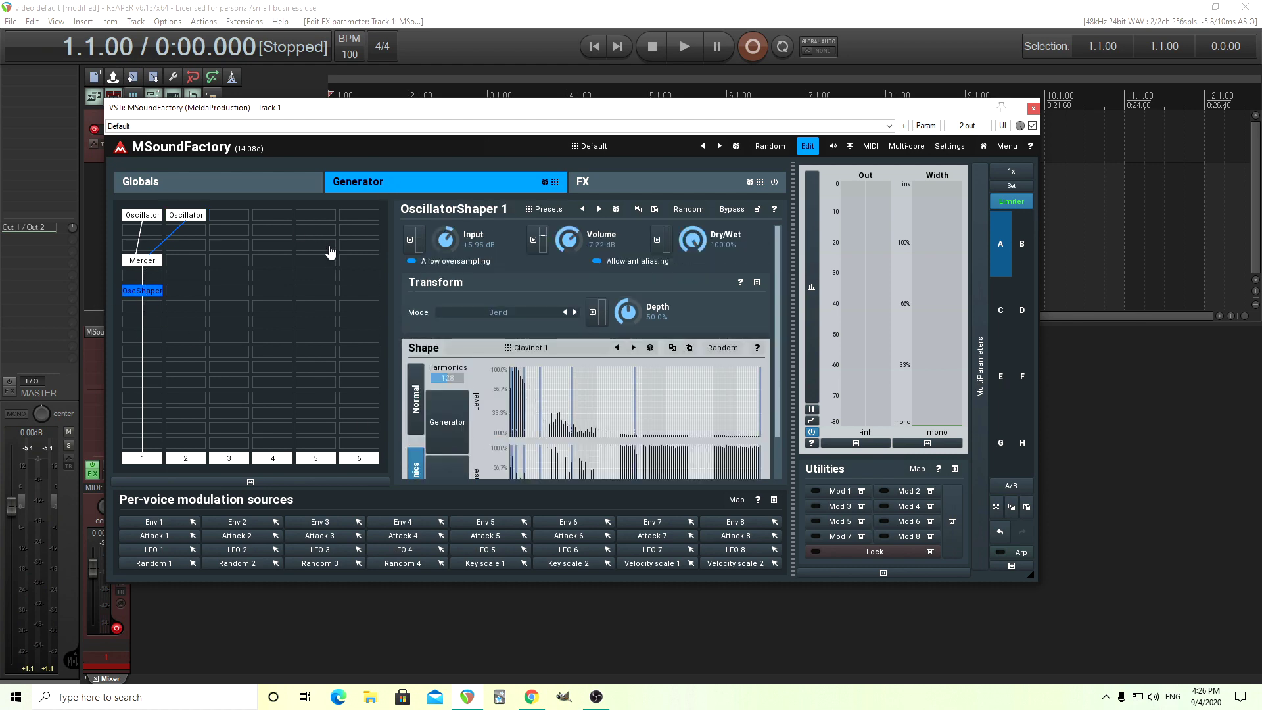
left_click(186, 217)
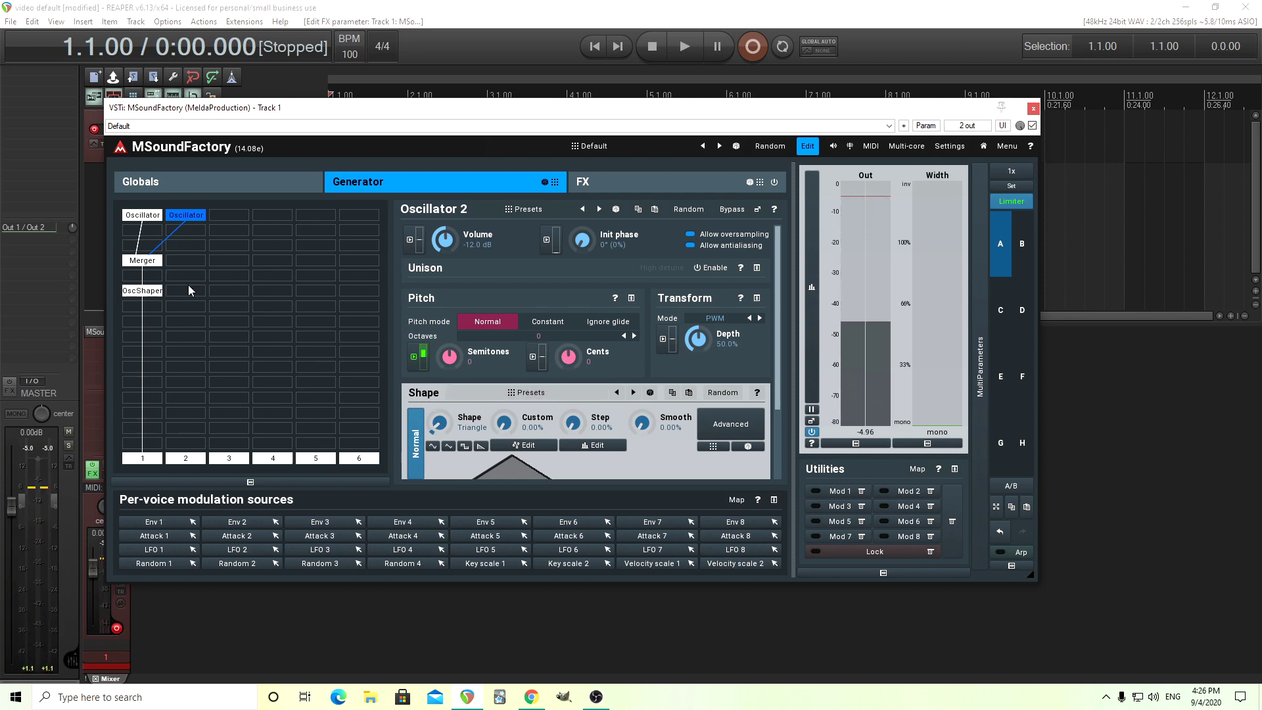
left_click(153, 291)
left_click(417, 409)
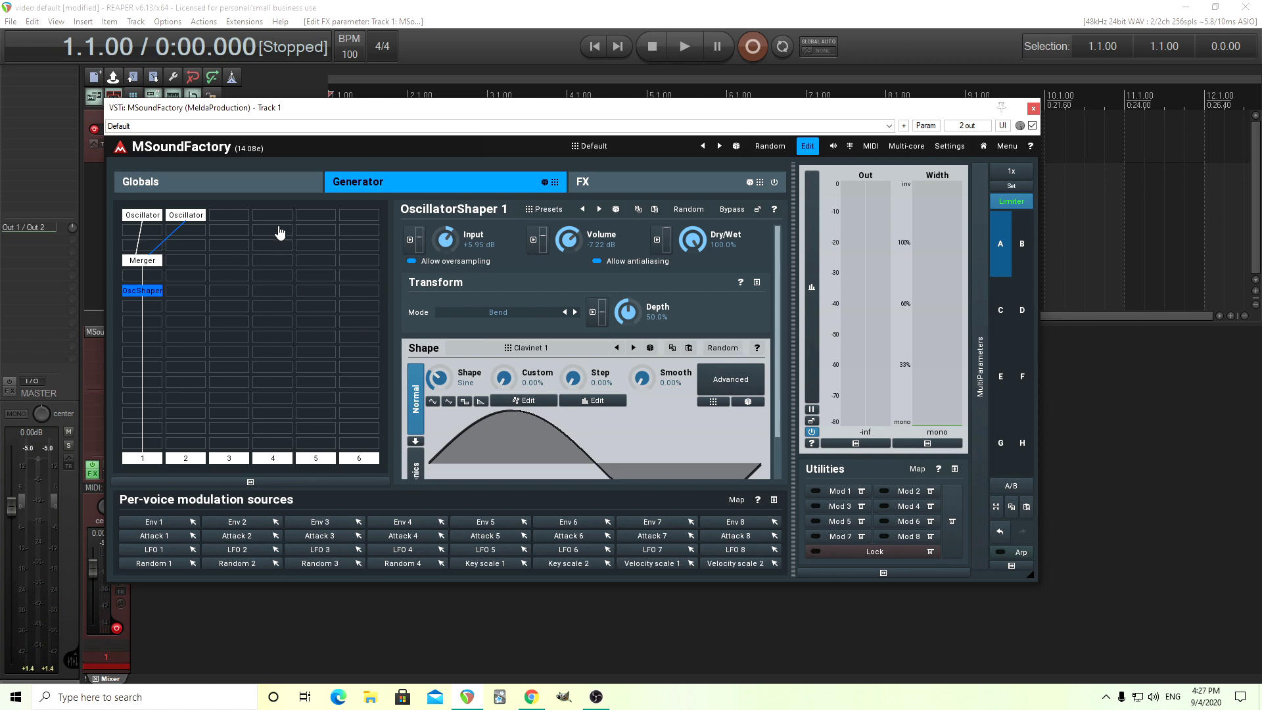
- Set Voicing mode to Monophonic, then raise the shaper's Bend depth to 62.8%
left_click(264, 185)
left_click(412, 269)
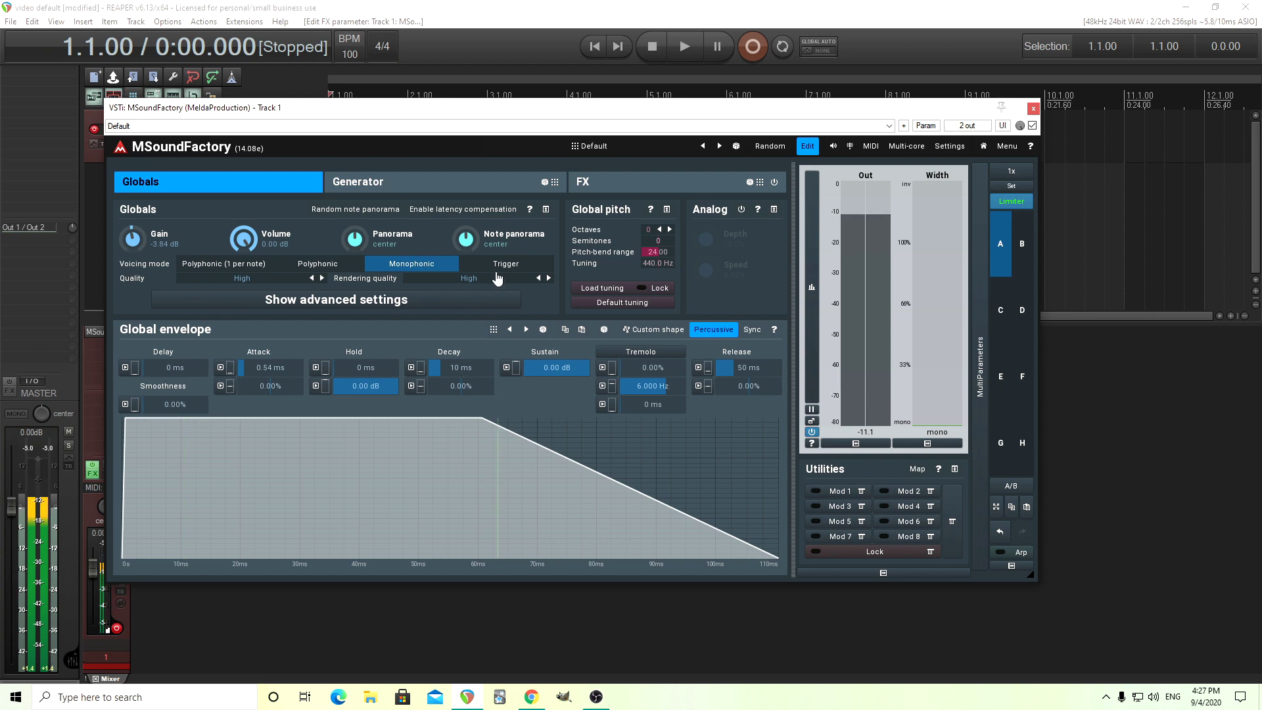
left_click(417, 188)
left_click_drag(635, 314, 630, 304)
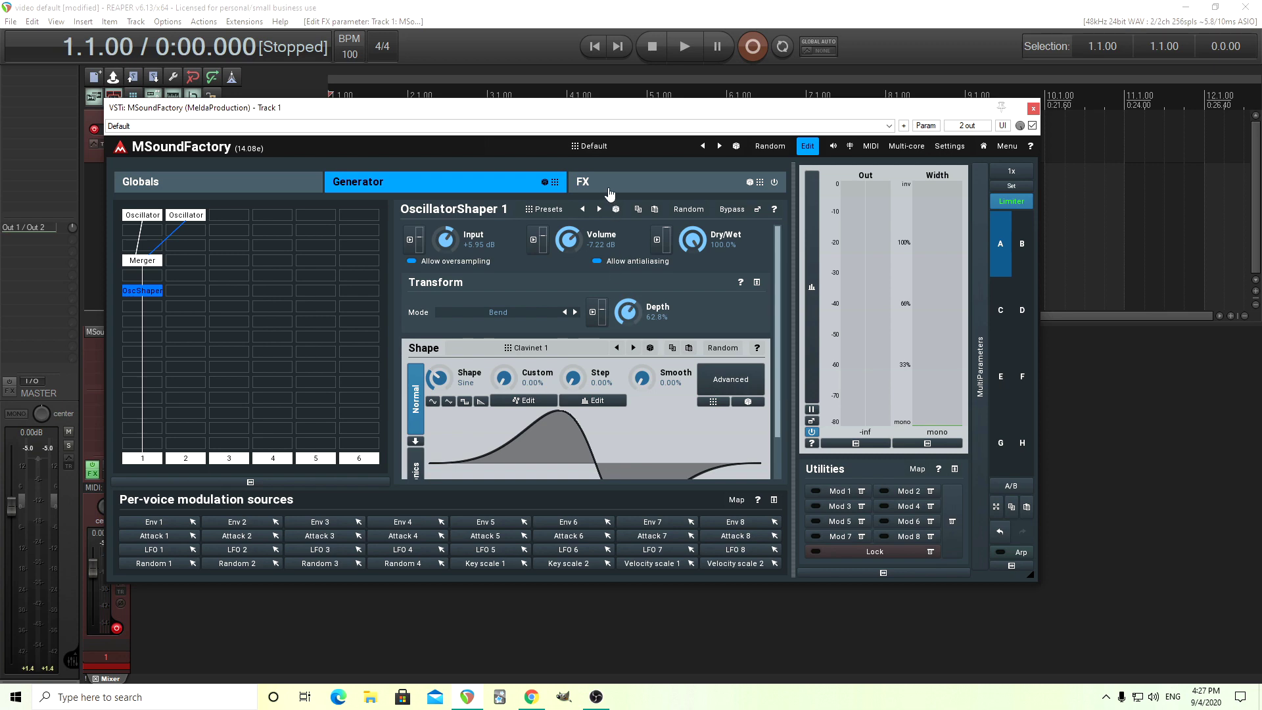
- Add a 3-voice Chorus with 3.1 ms range, 0.0964 Hz rate and 172.6 Hz minimum
left_click(610, 193)
double_click(150, 270)
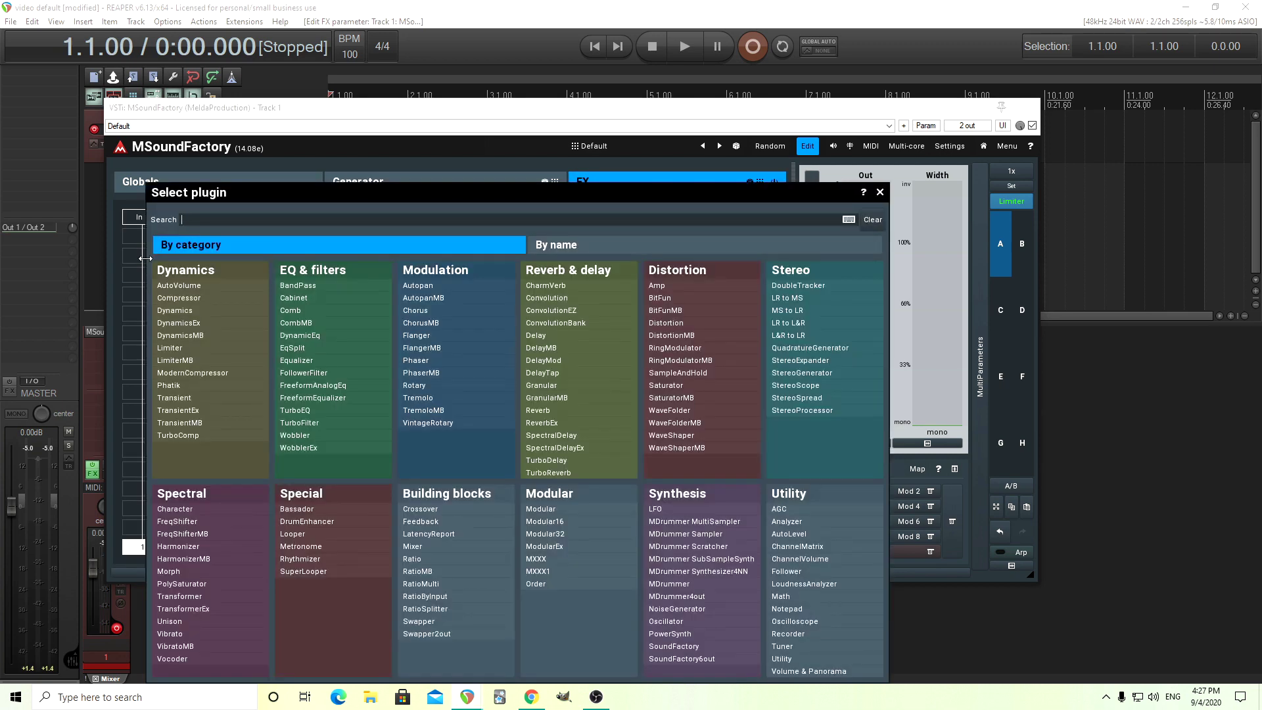
left_click(448, 313)
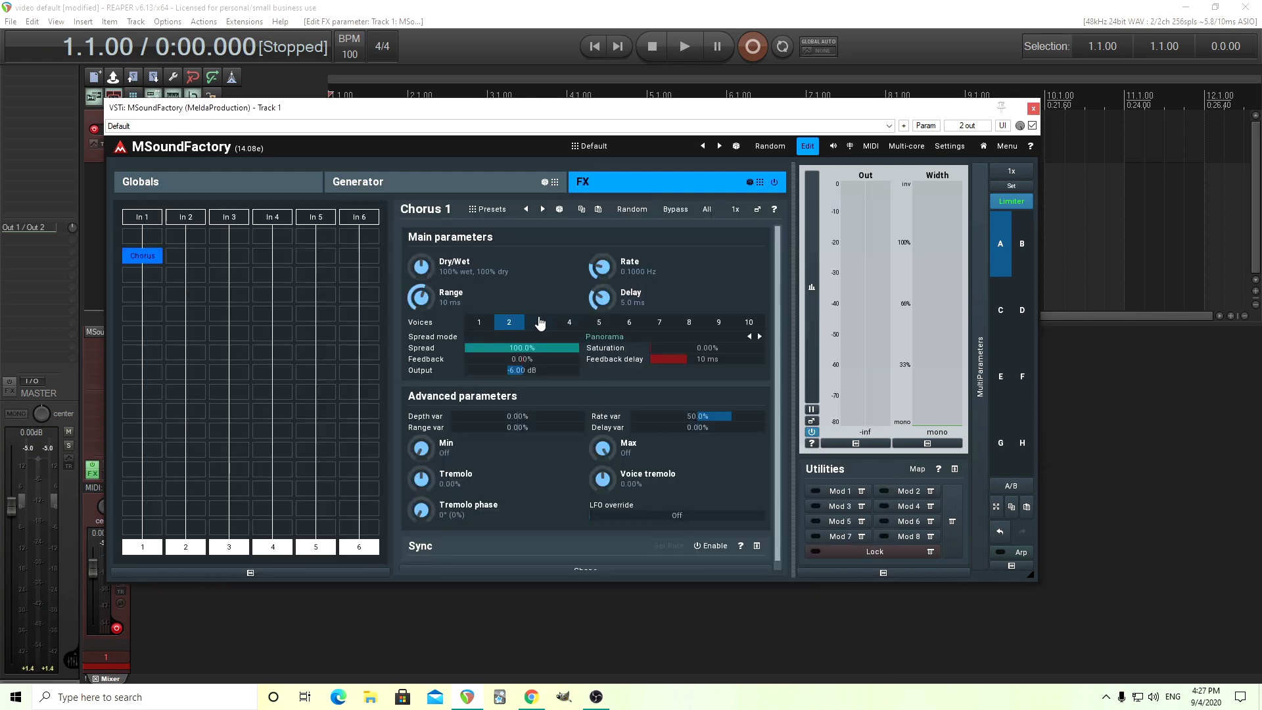
left_click_drag(424, 296, 424, 319)
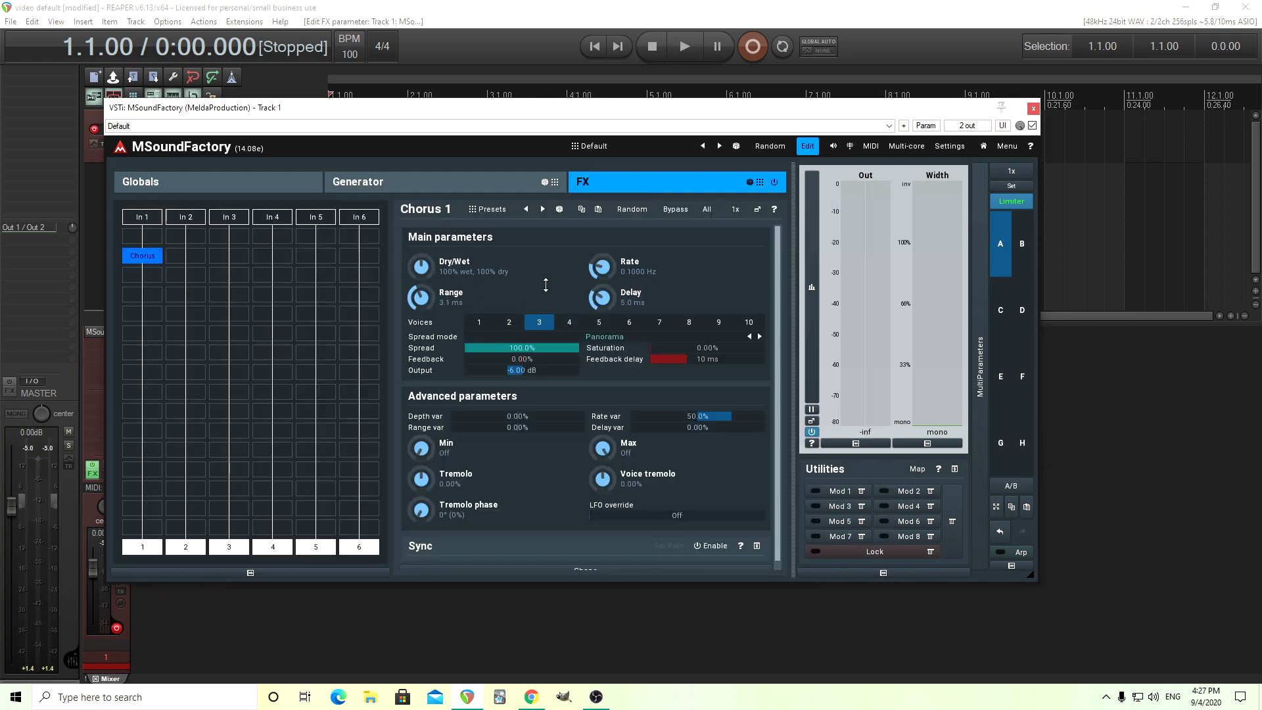
left_click_drag(600, 266, 601, 287)
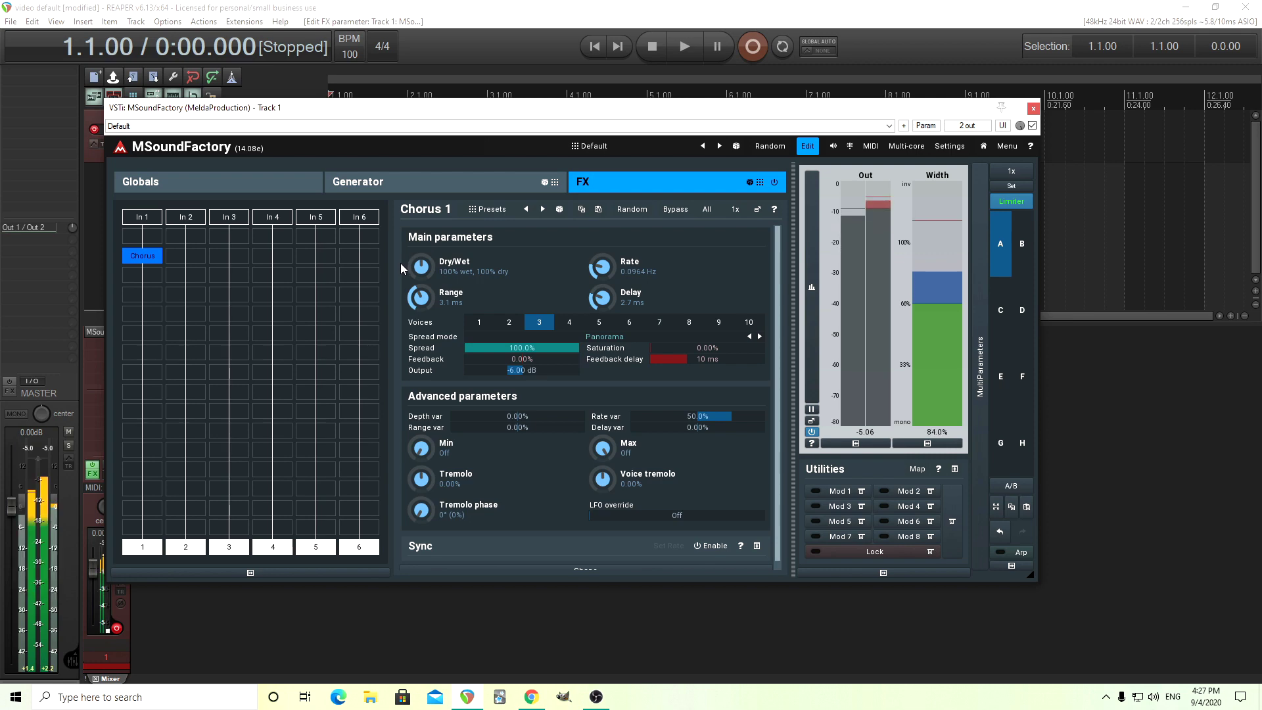
left_click_drag(421, 447, 421, 421)
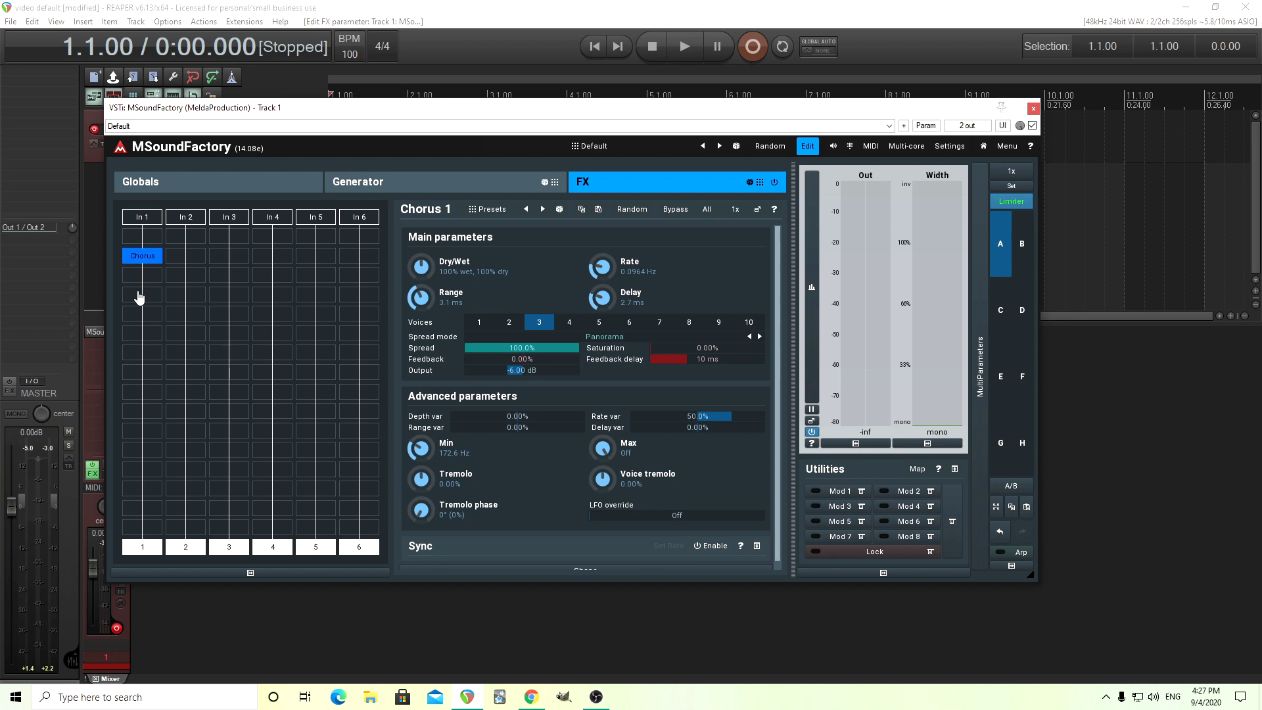
- Switch Oscillator 2's waveform to Rectangle on the Generator page
left_click(370, 184)
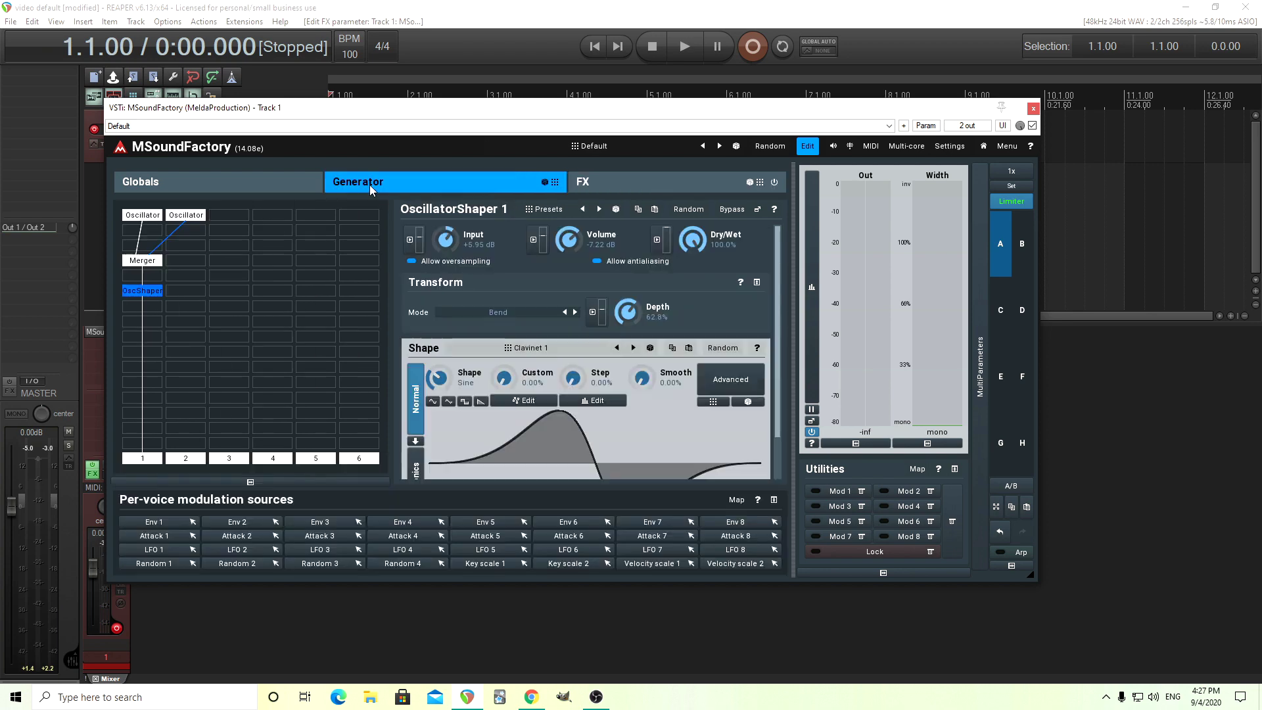
left_click(187, 215)
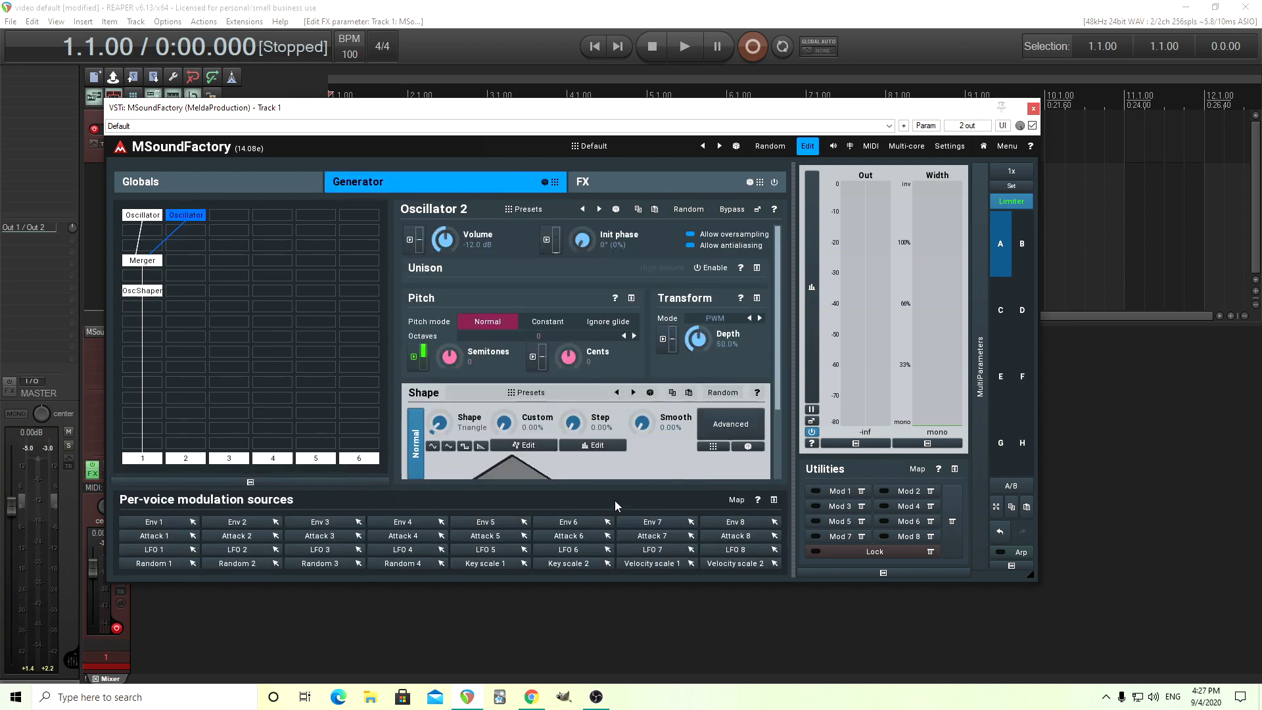
left_click(463, 447)
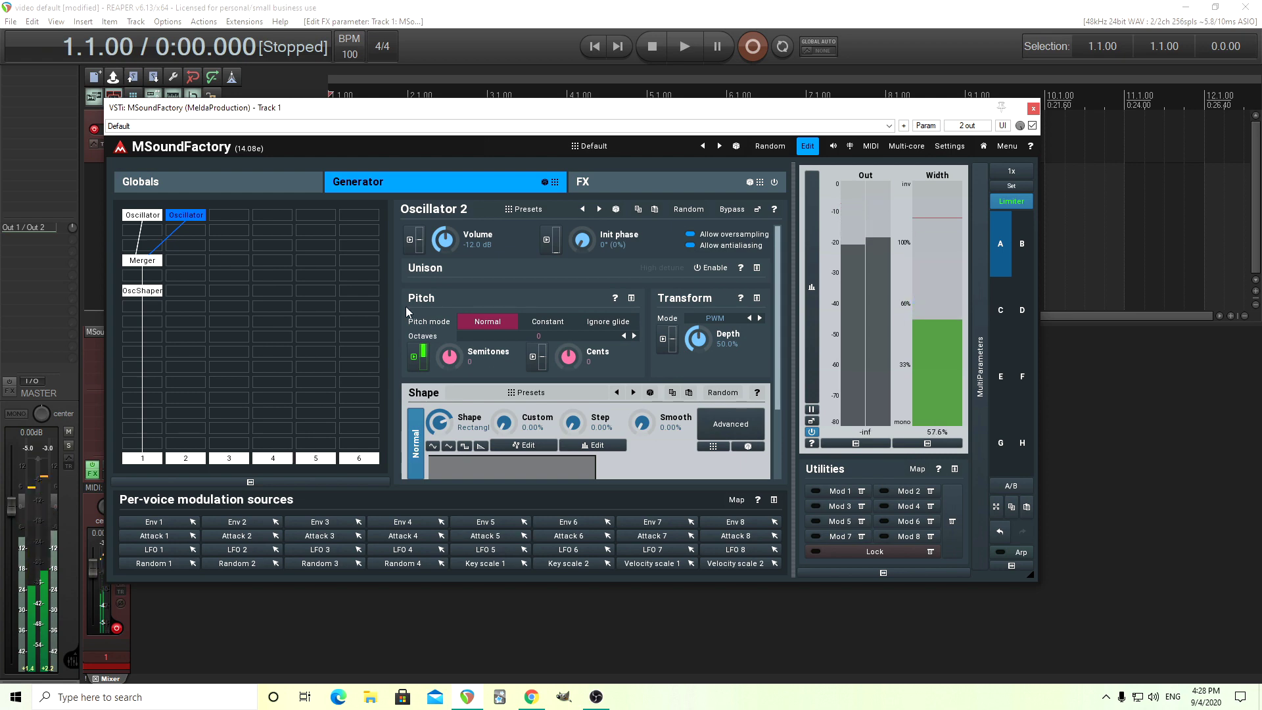
- Set global Quality to Extreme 8x on the Globals page, briefly trying Medium in between
left_click(253, 178)
left_click(232, 282)
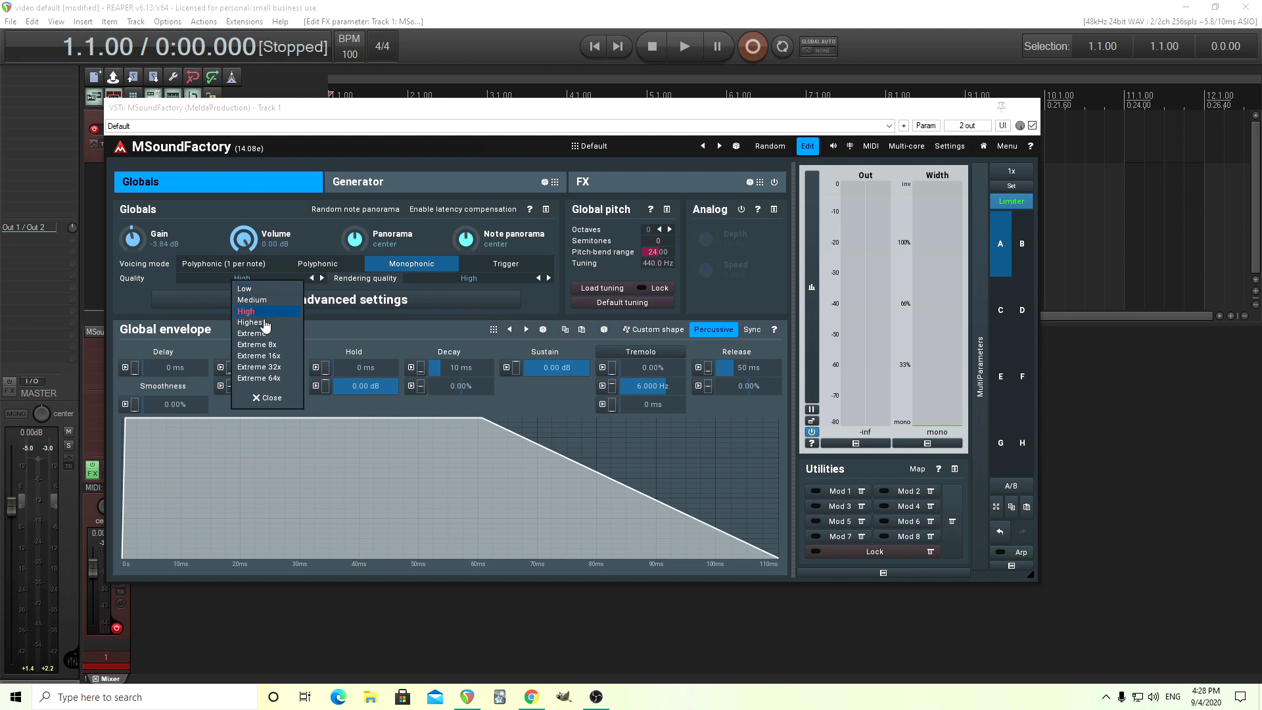
left_click(270, 345)
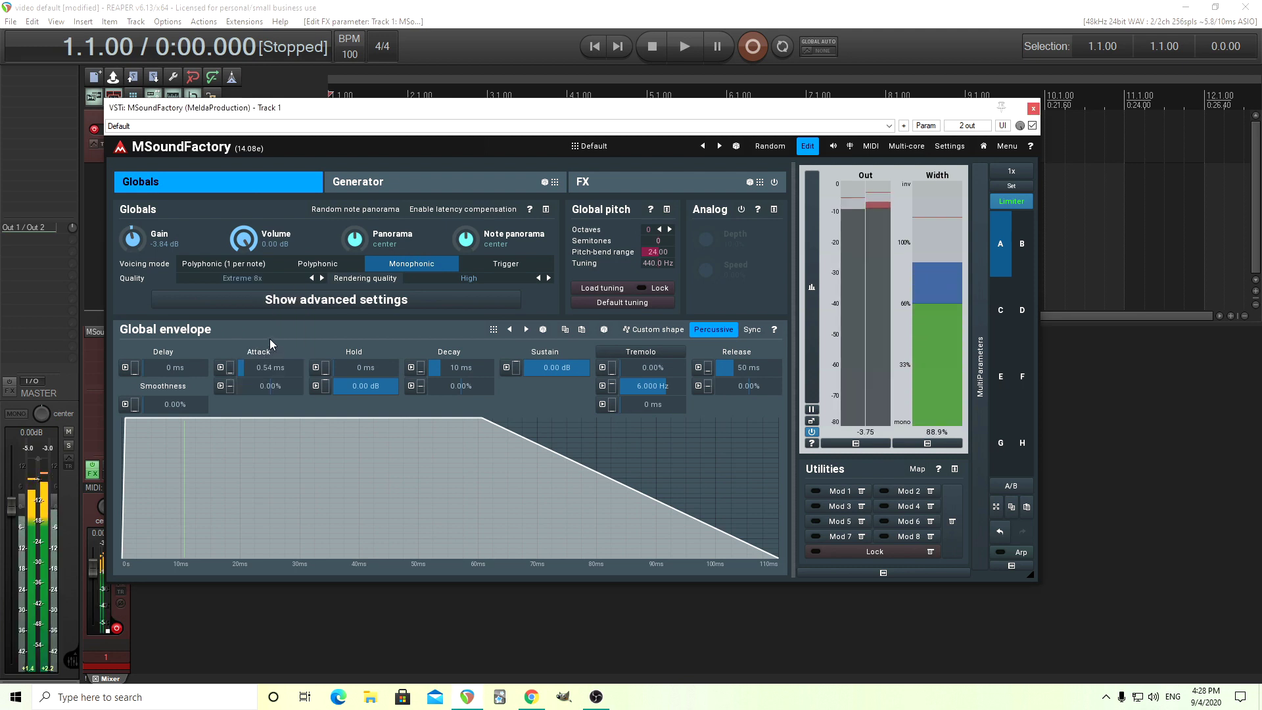
left_click(250, 280)
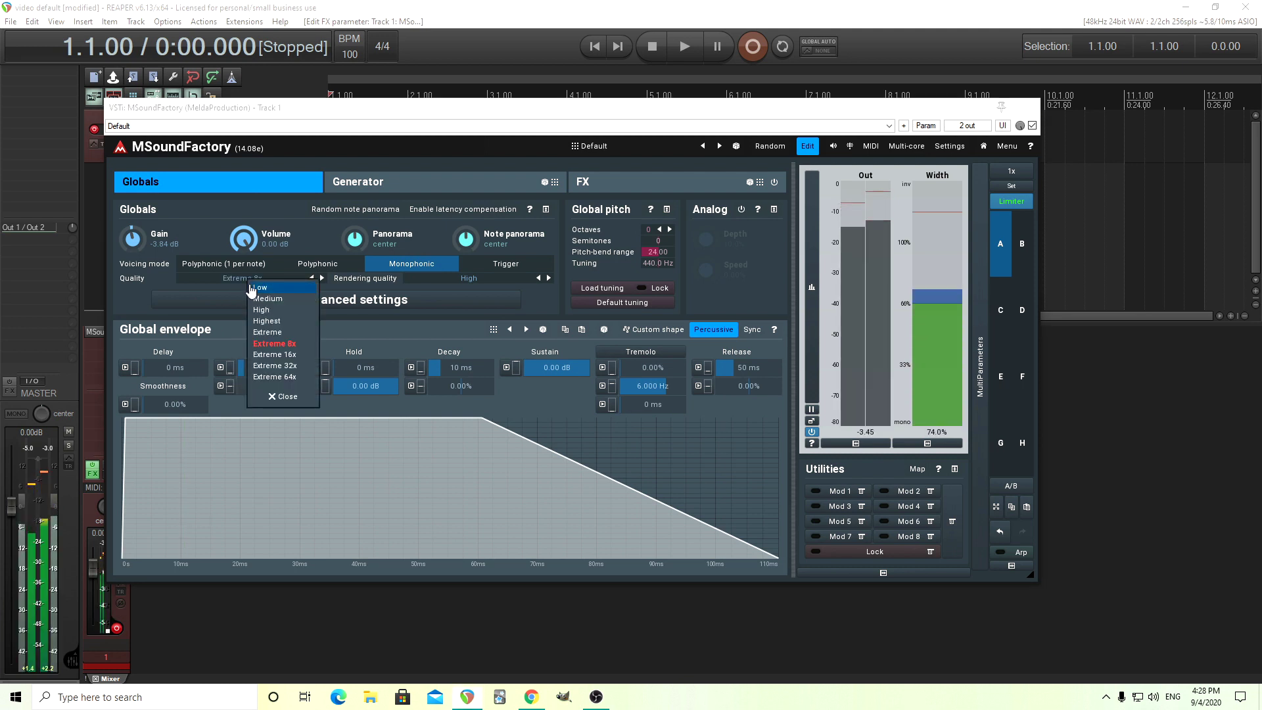
left_click(267, 300)
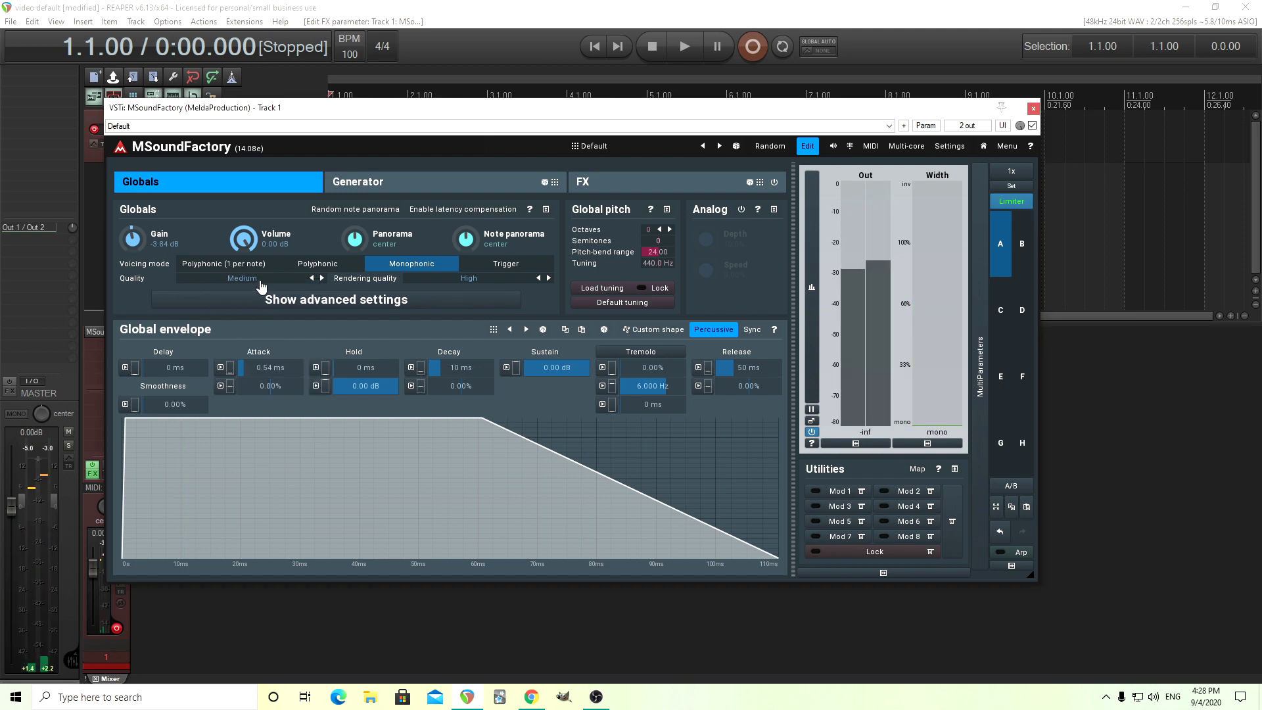
left_click(262, 287)
left_click(303, 346)
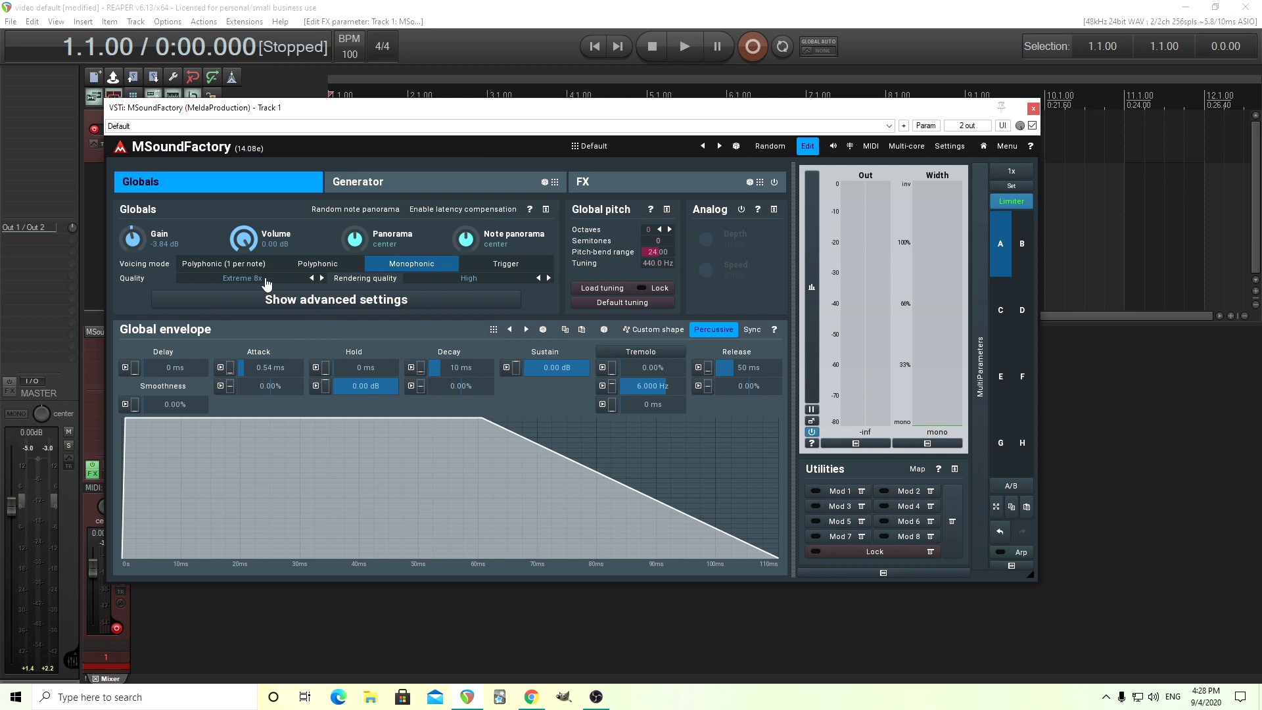
- Close the quality list and return to the FX page showing the Chorus
left_click(262, 280)
left_click(296, 312)
left_click(645, 183)
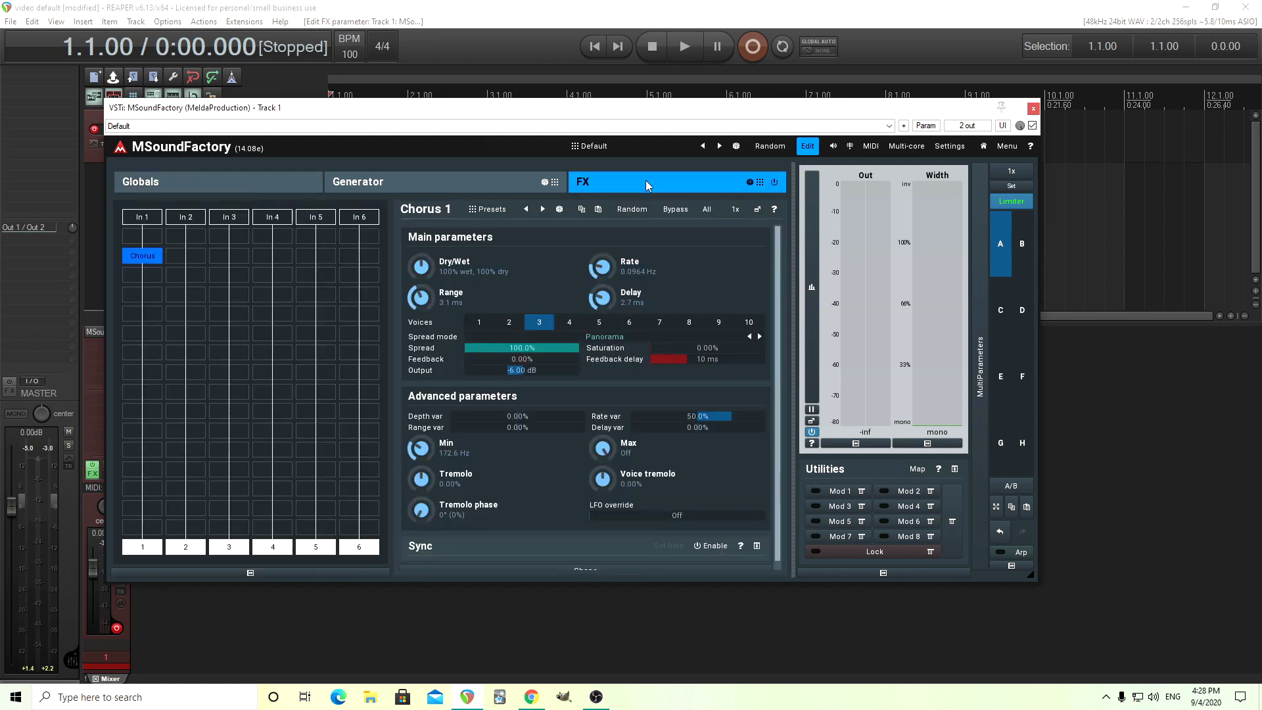
- Check the Generator page and OscShaper settings before going back to FX
left_click(437, 188)
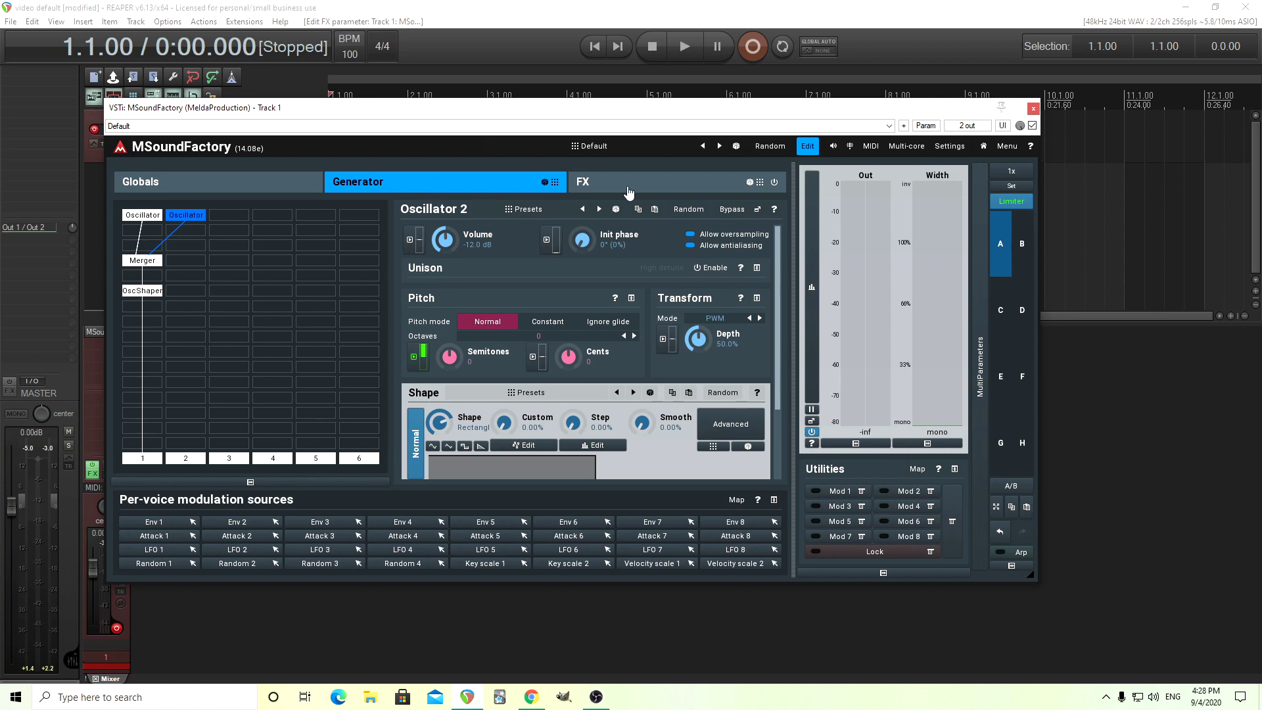
left_click(626, 189)
left_click(448, 187)
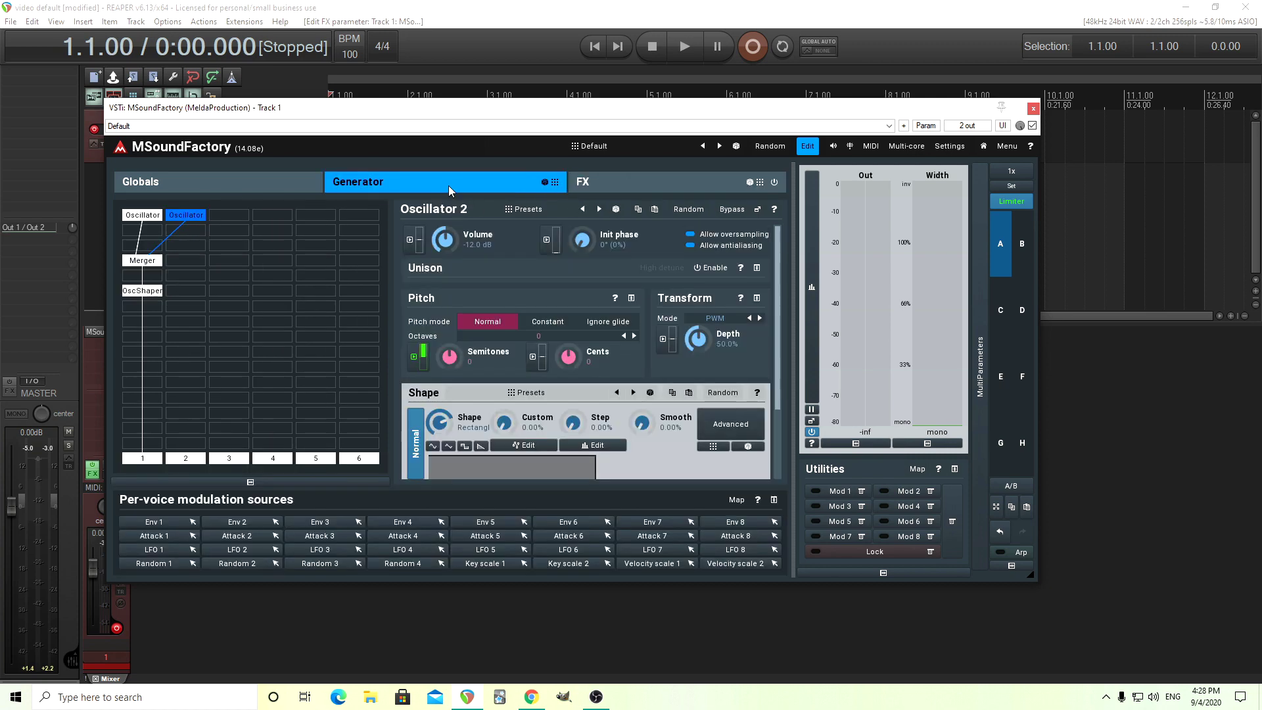
left_click(138, 293)
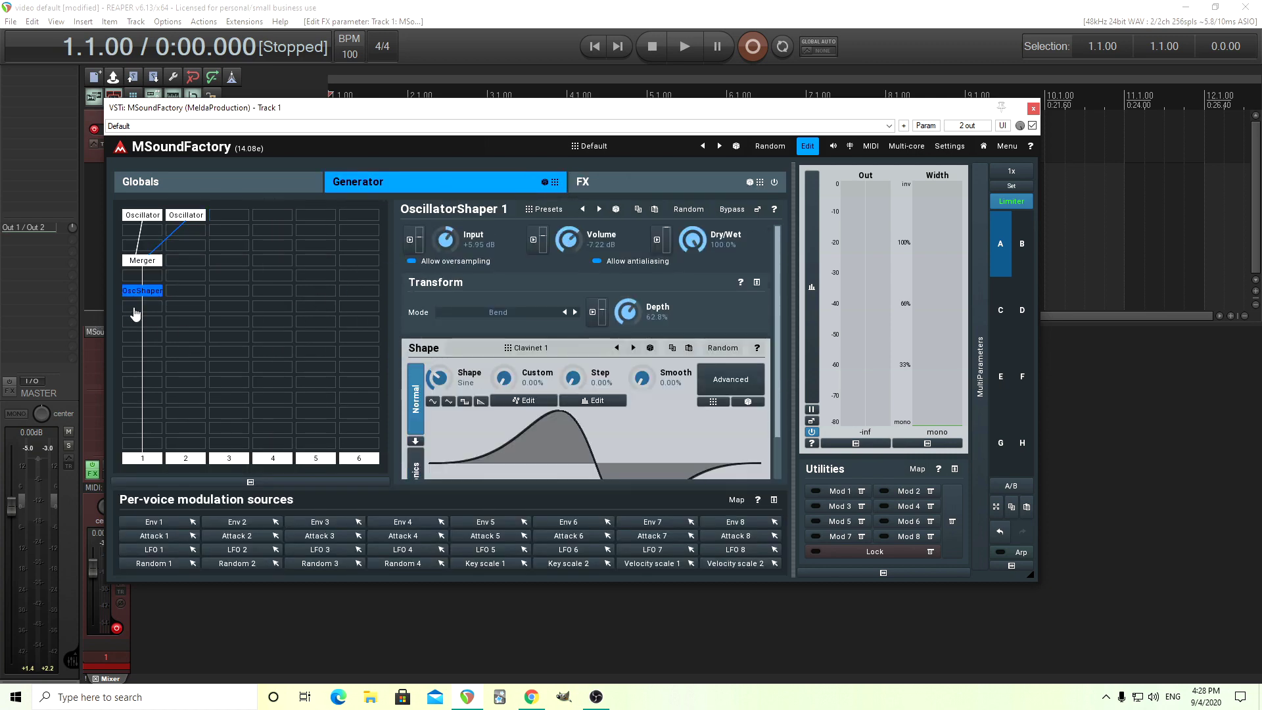
left_click(651, 182)
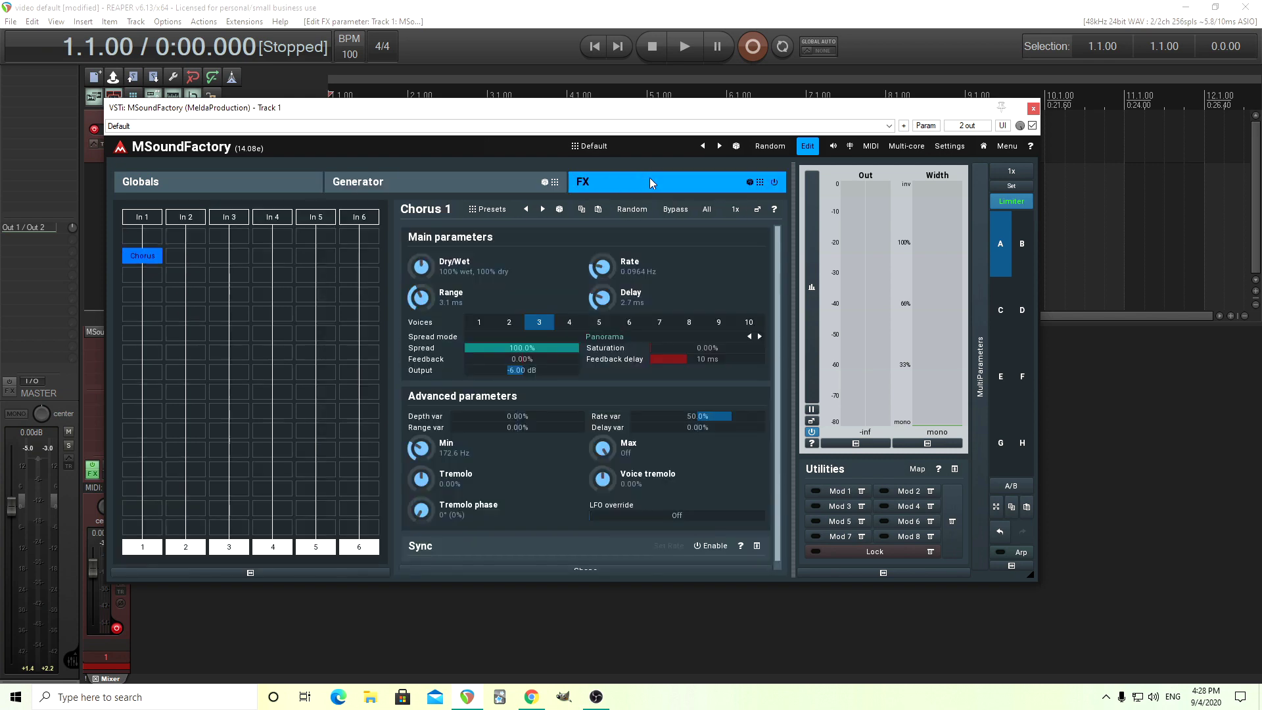
- Drag the Chorus module lower in the FX grid and dismiss the effect picker
left_click_drag(135, 262, 139, 299)
double_click(144, 266)
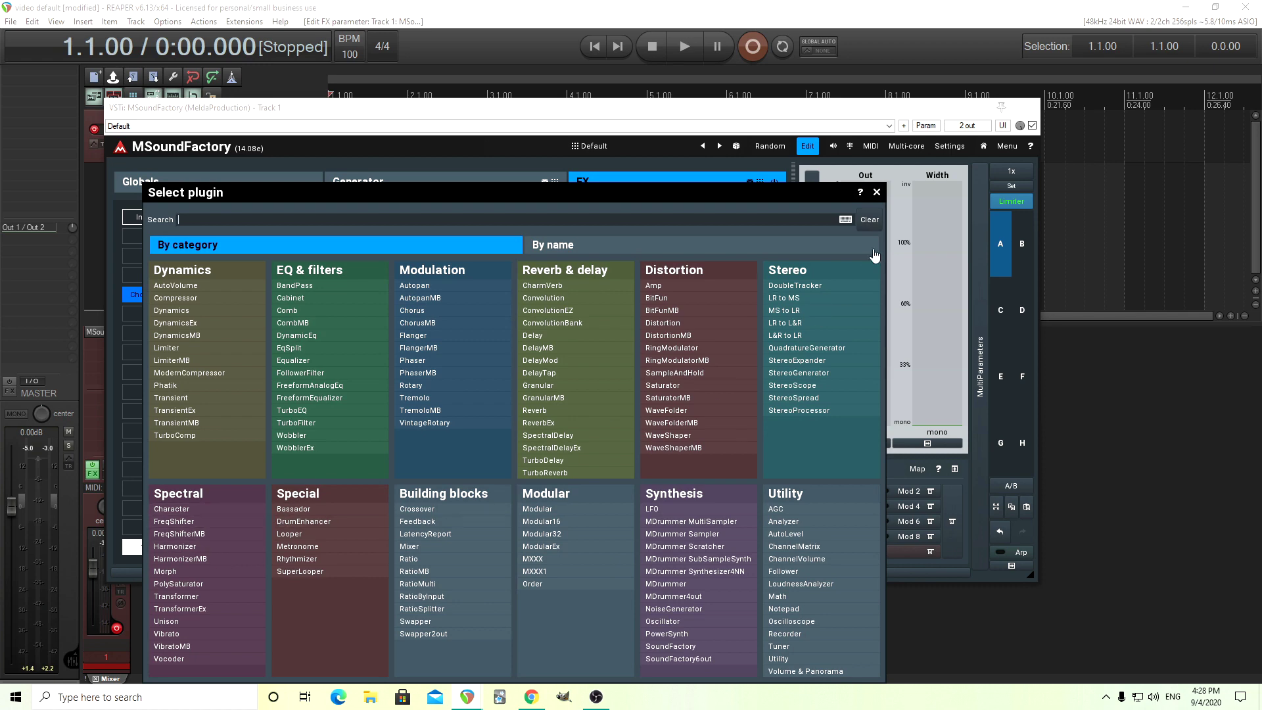
left_click(876, 192)
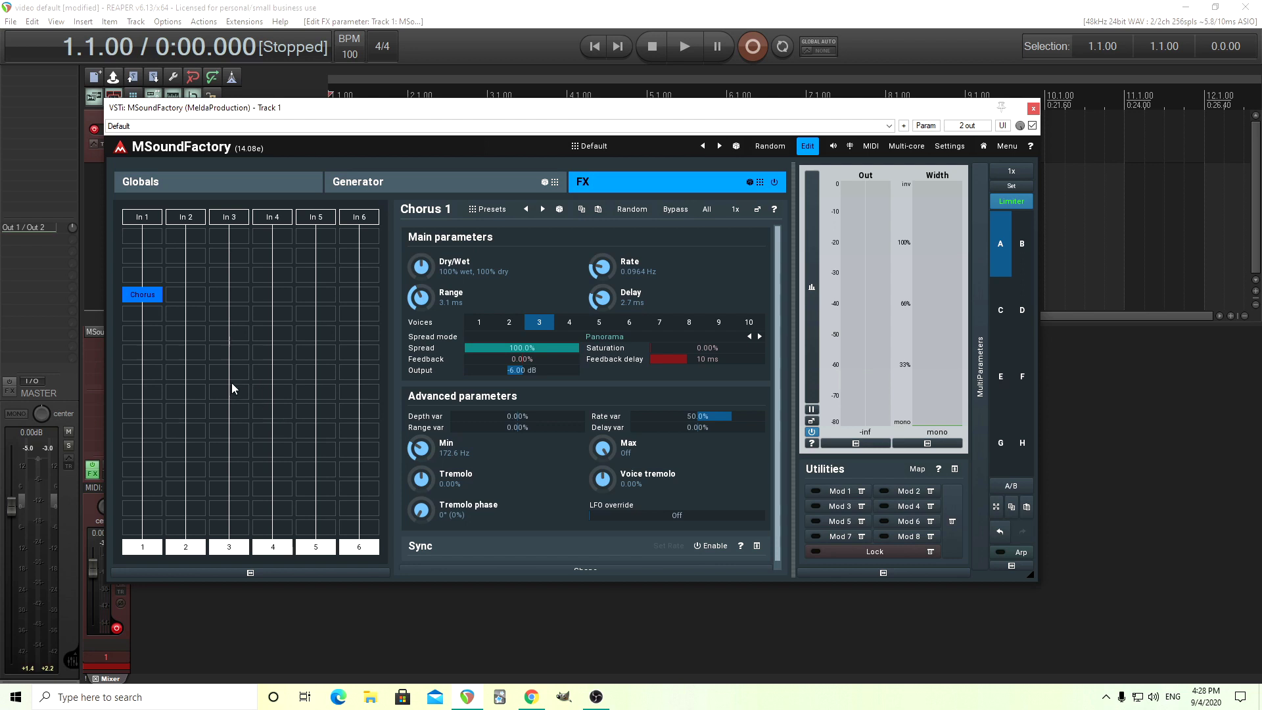